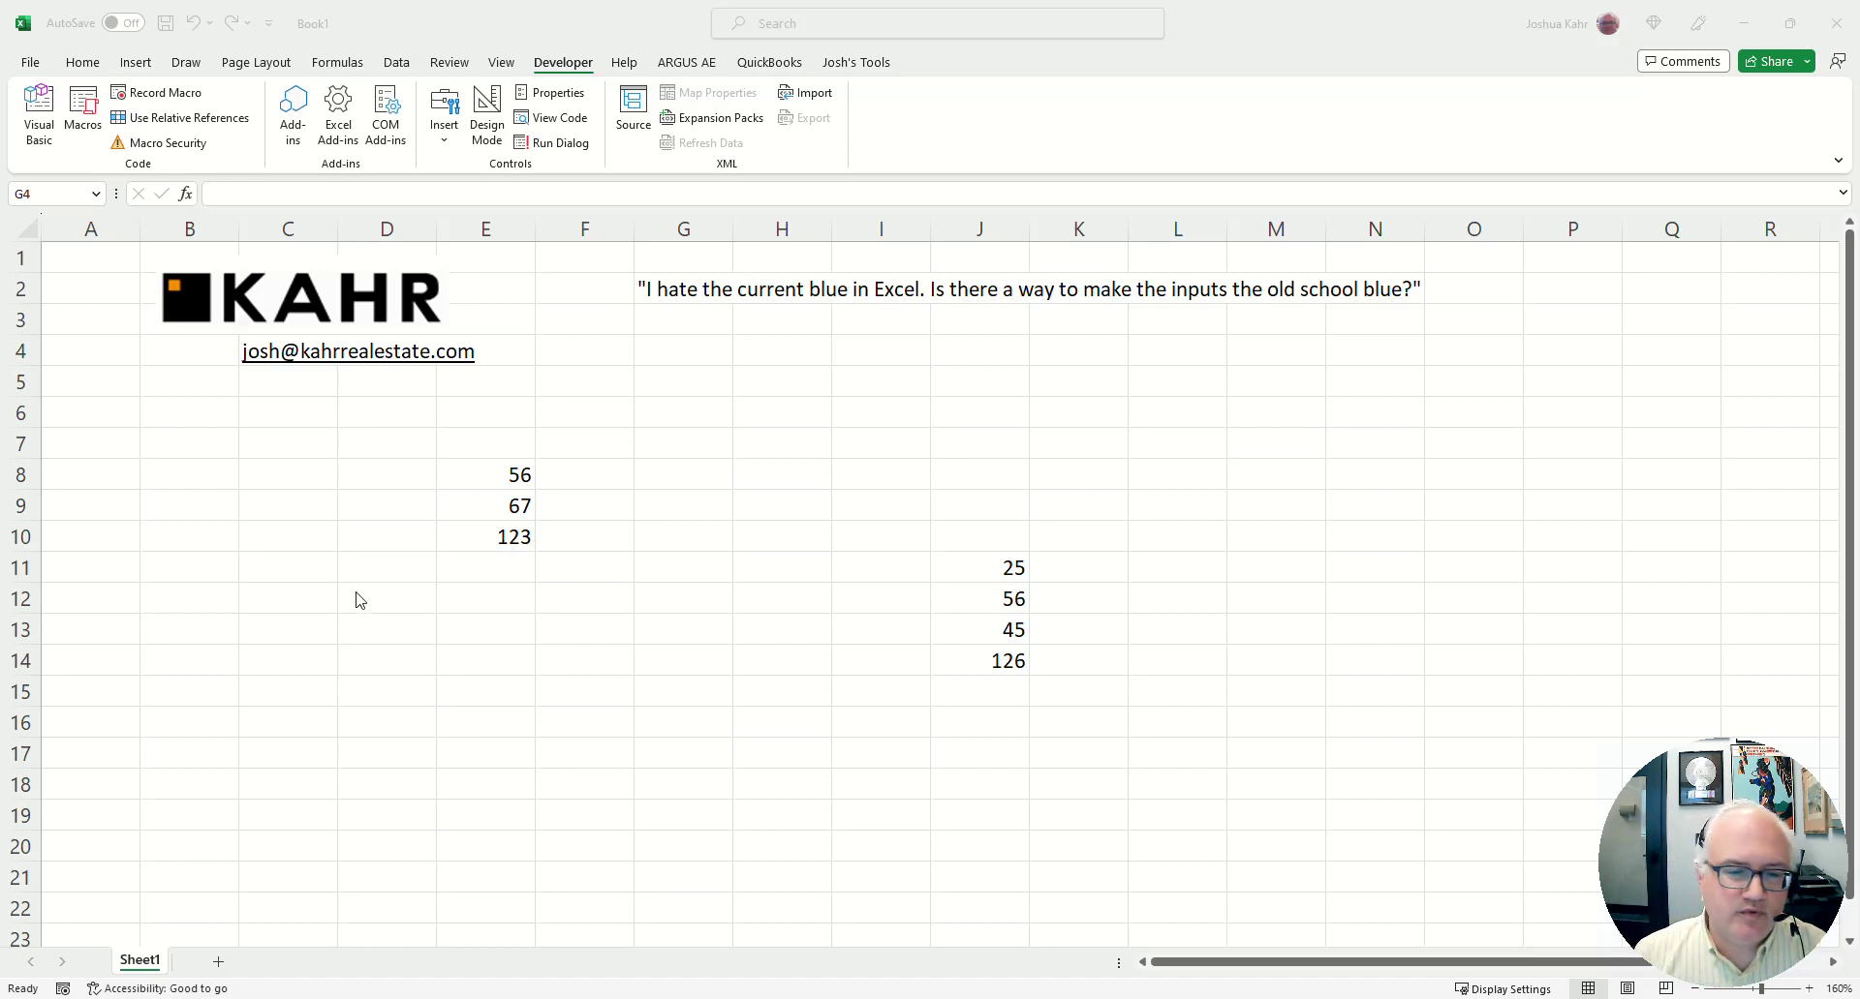
- Colour the 56 in E8 light blue from Home > Font Color
left_click(504, 475)
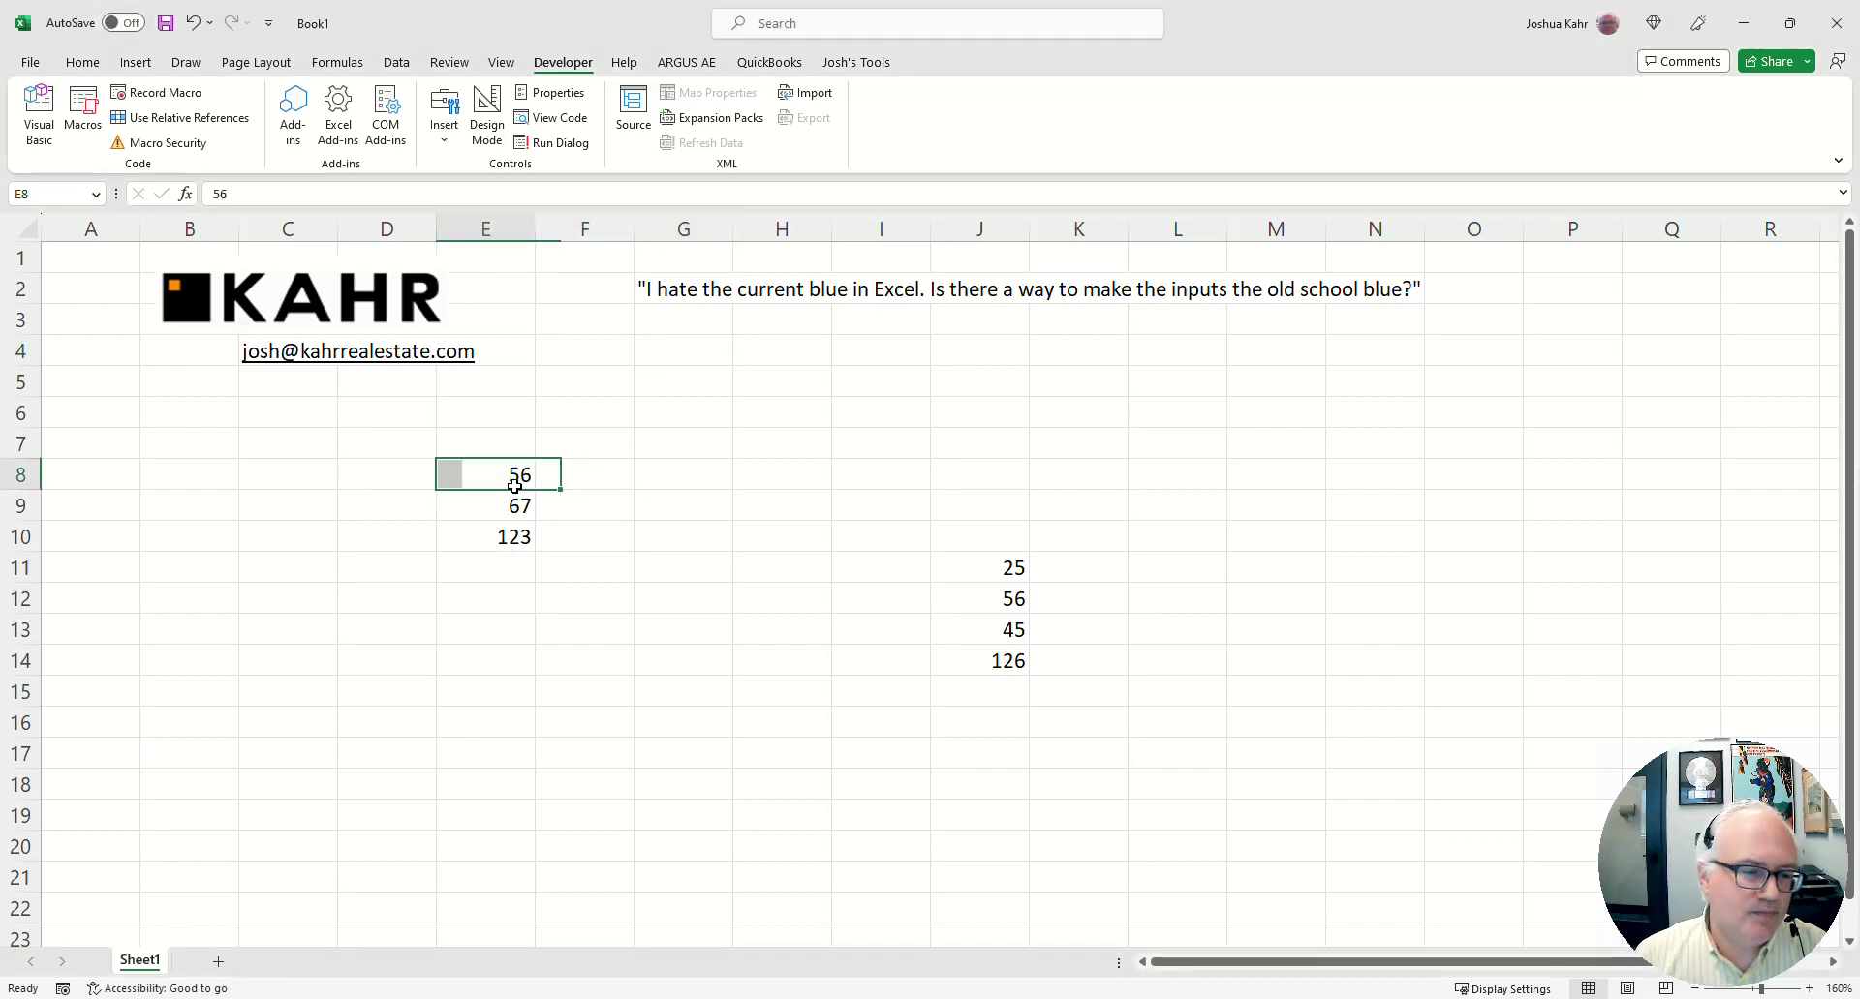
left_click(86, 66)
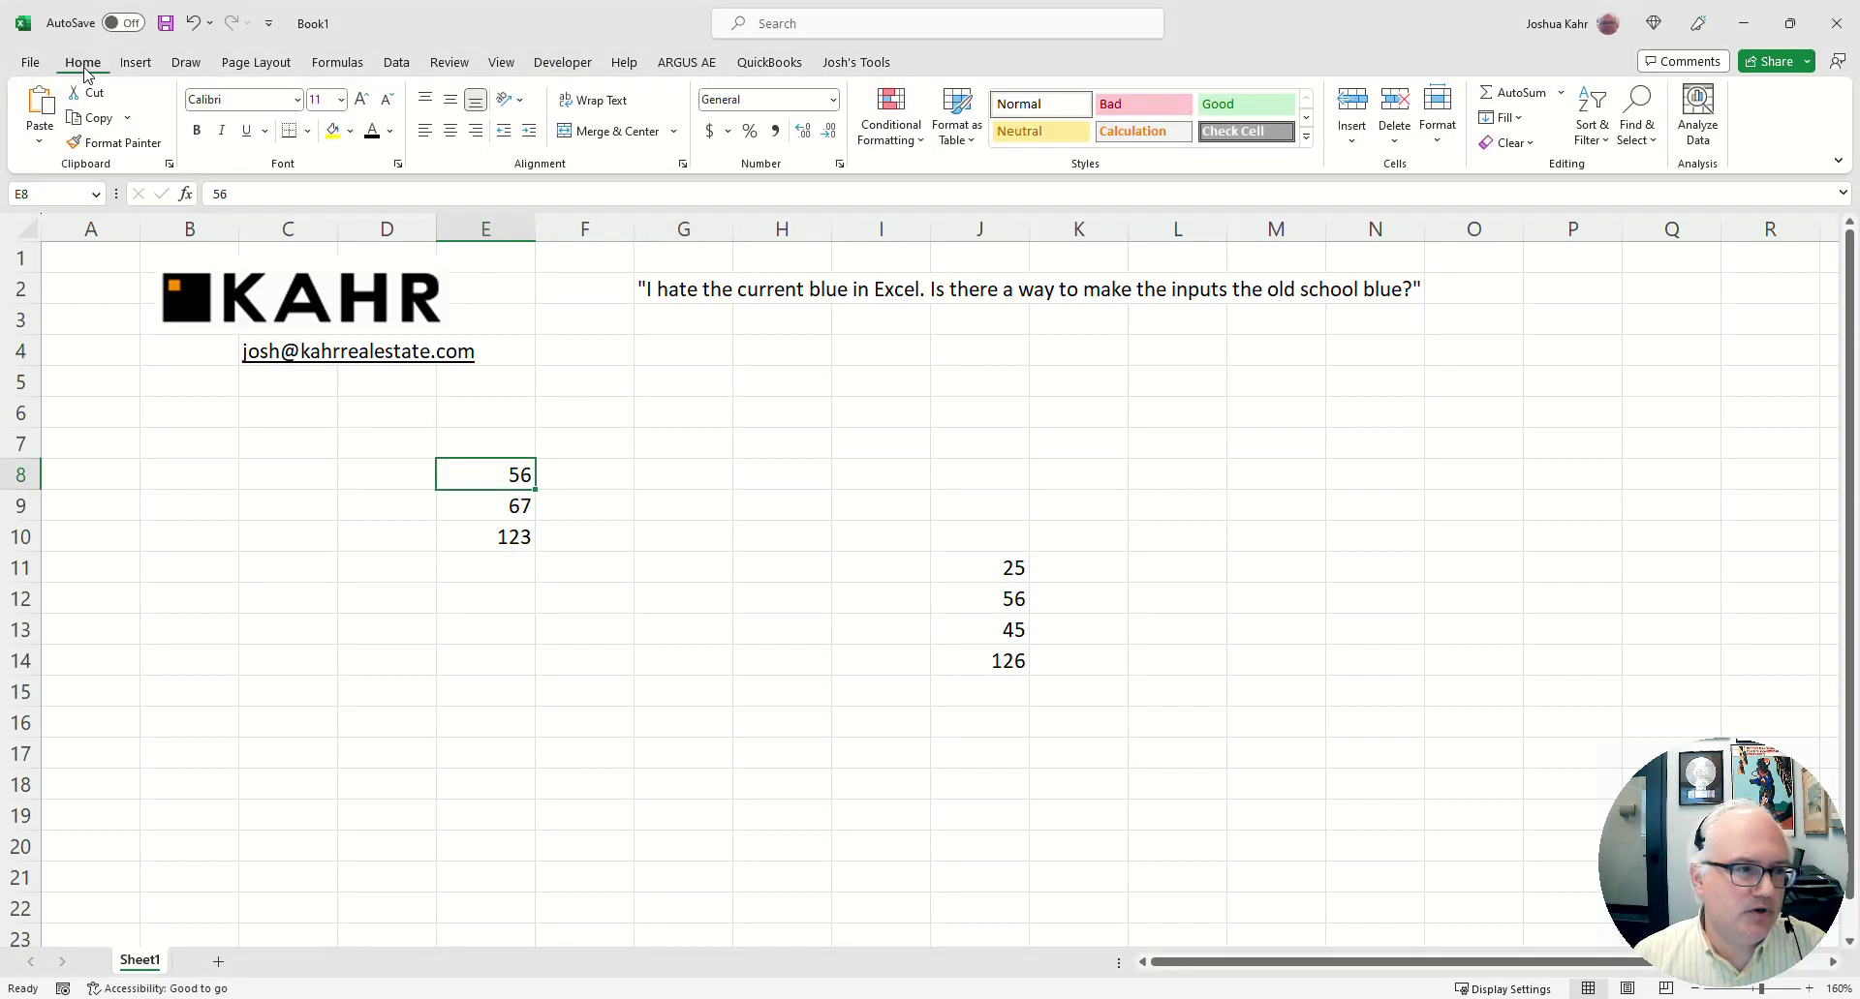
left_click(393, 132)
left_click(469, 342)
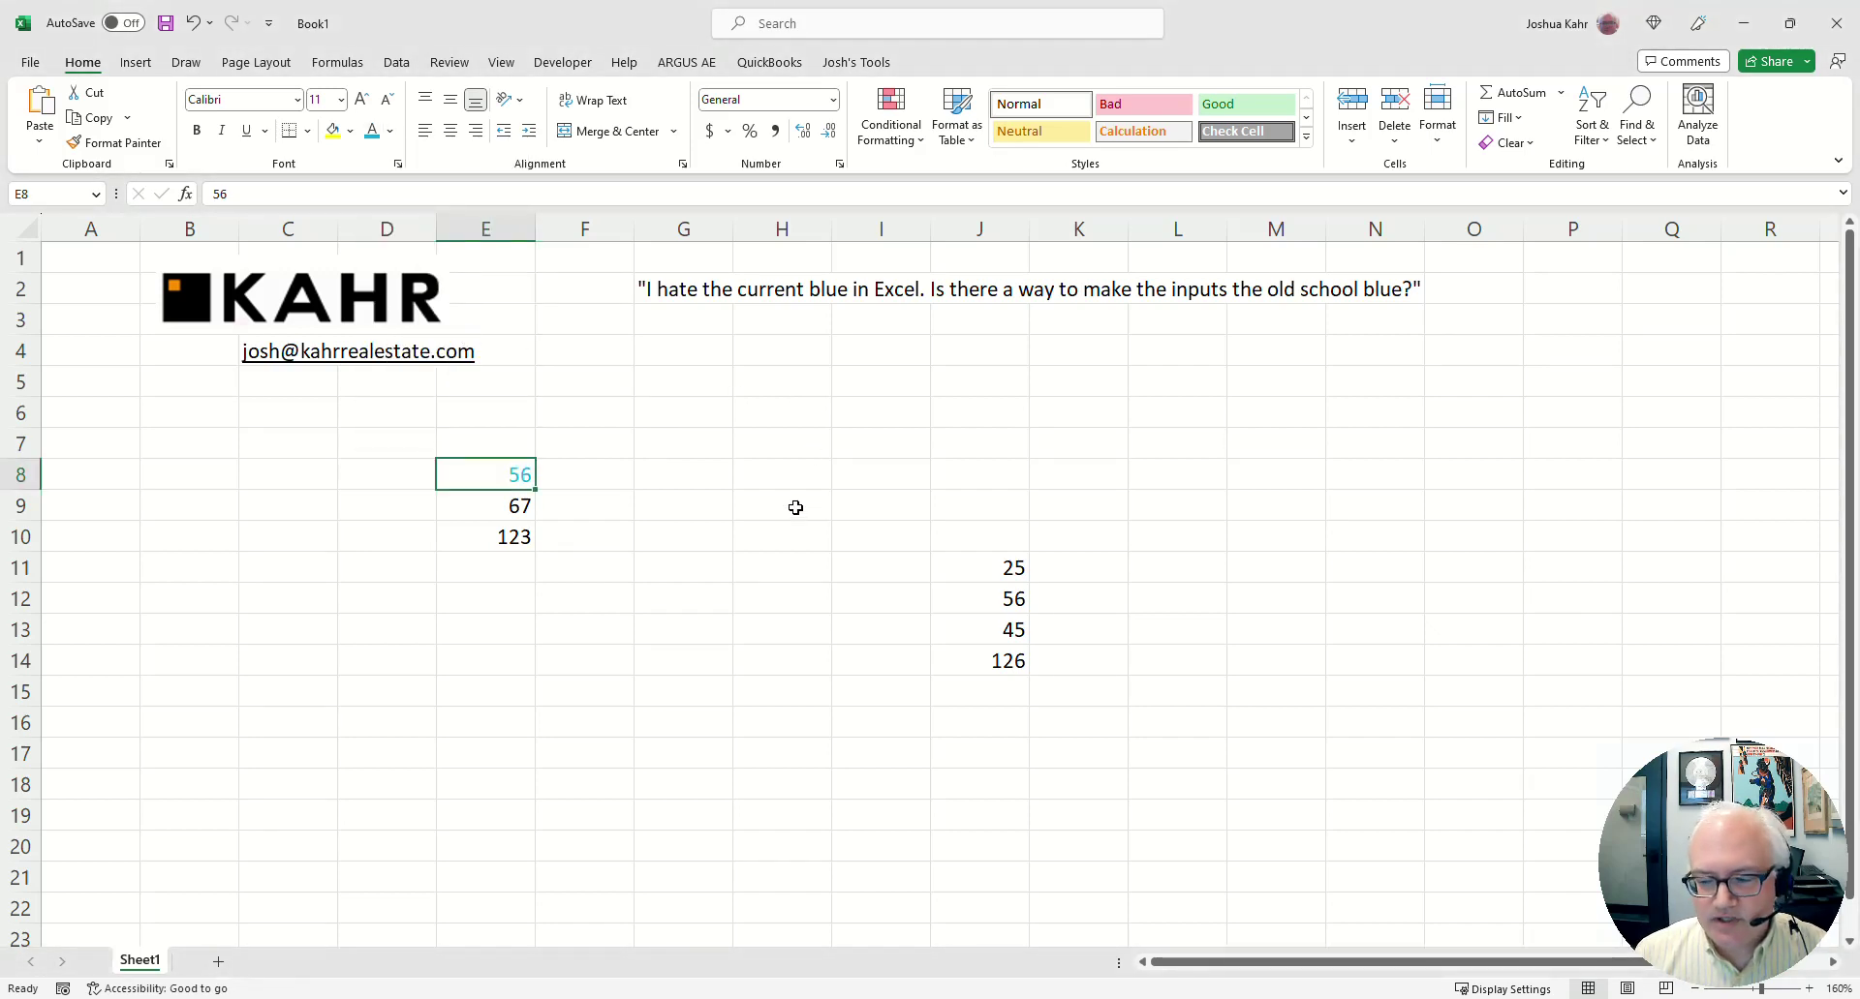
- Give the 67 in E9 a pure blue font, custom RGB 0,0,255
left_click(521, 531)
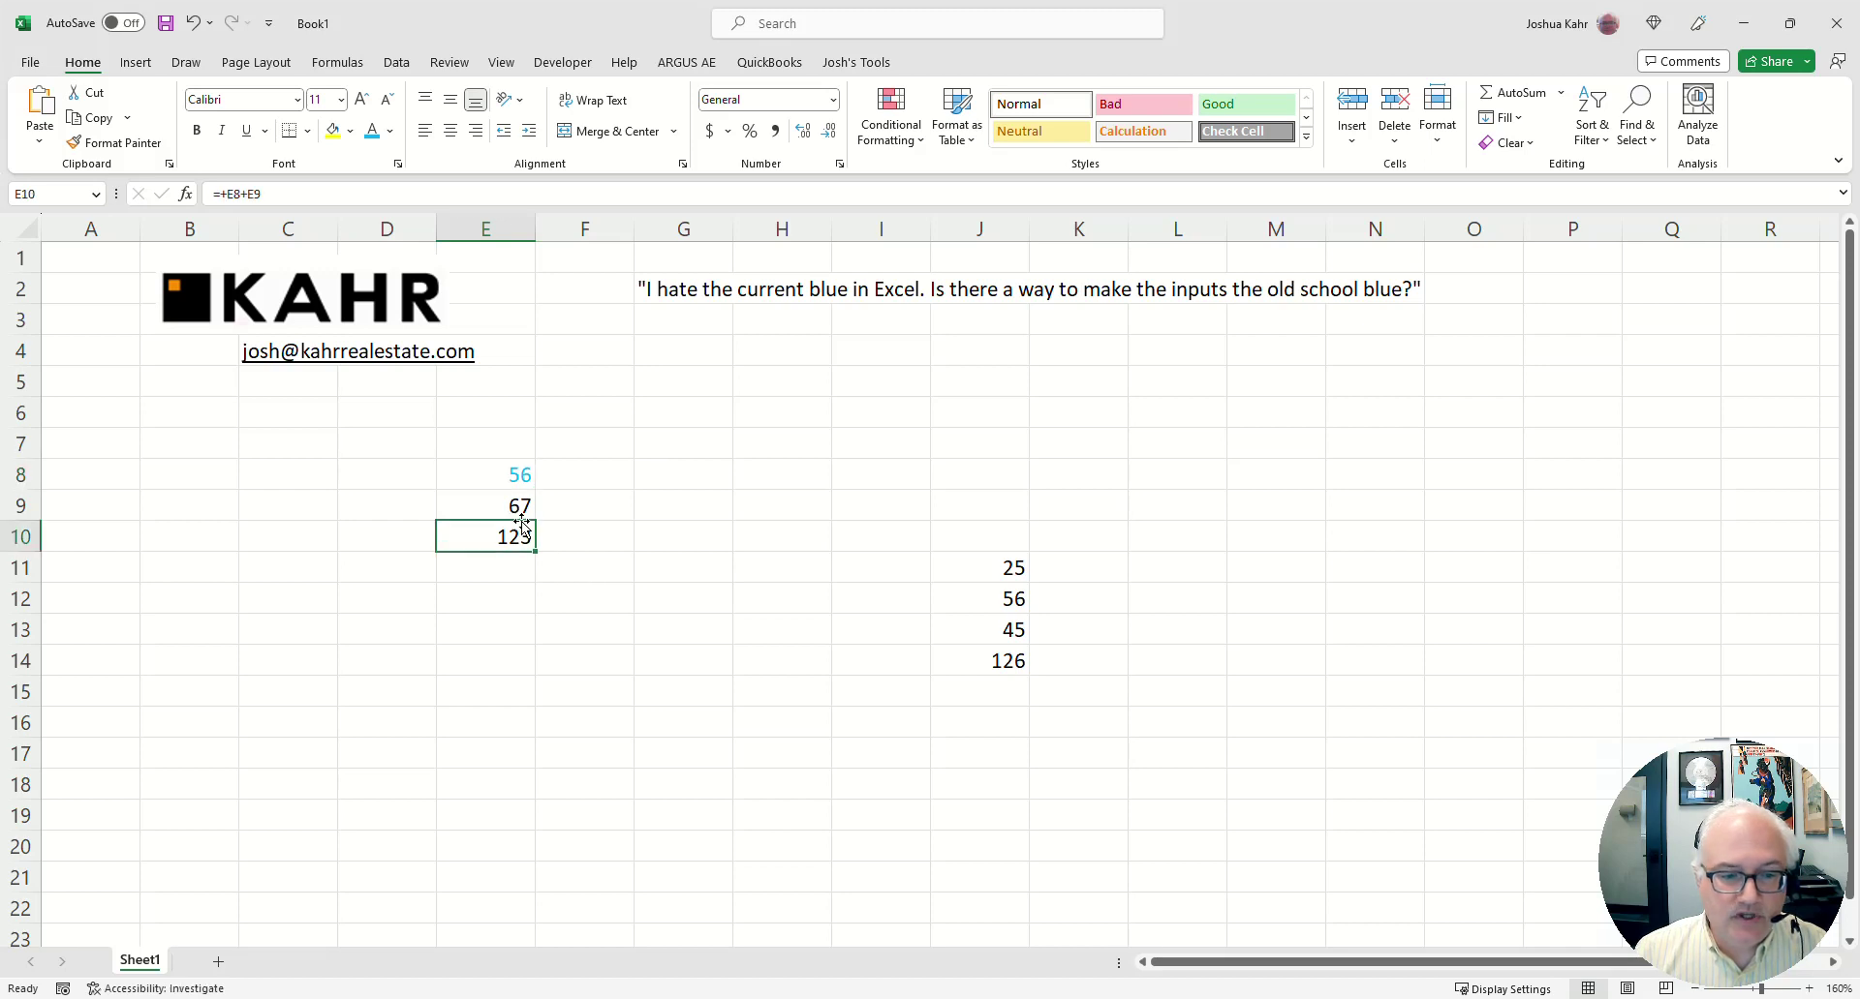
left_click(390, 131)
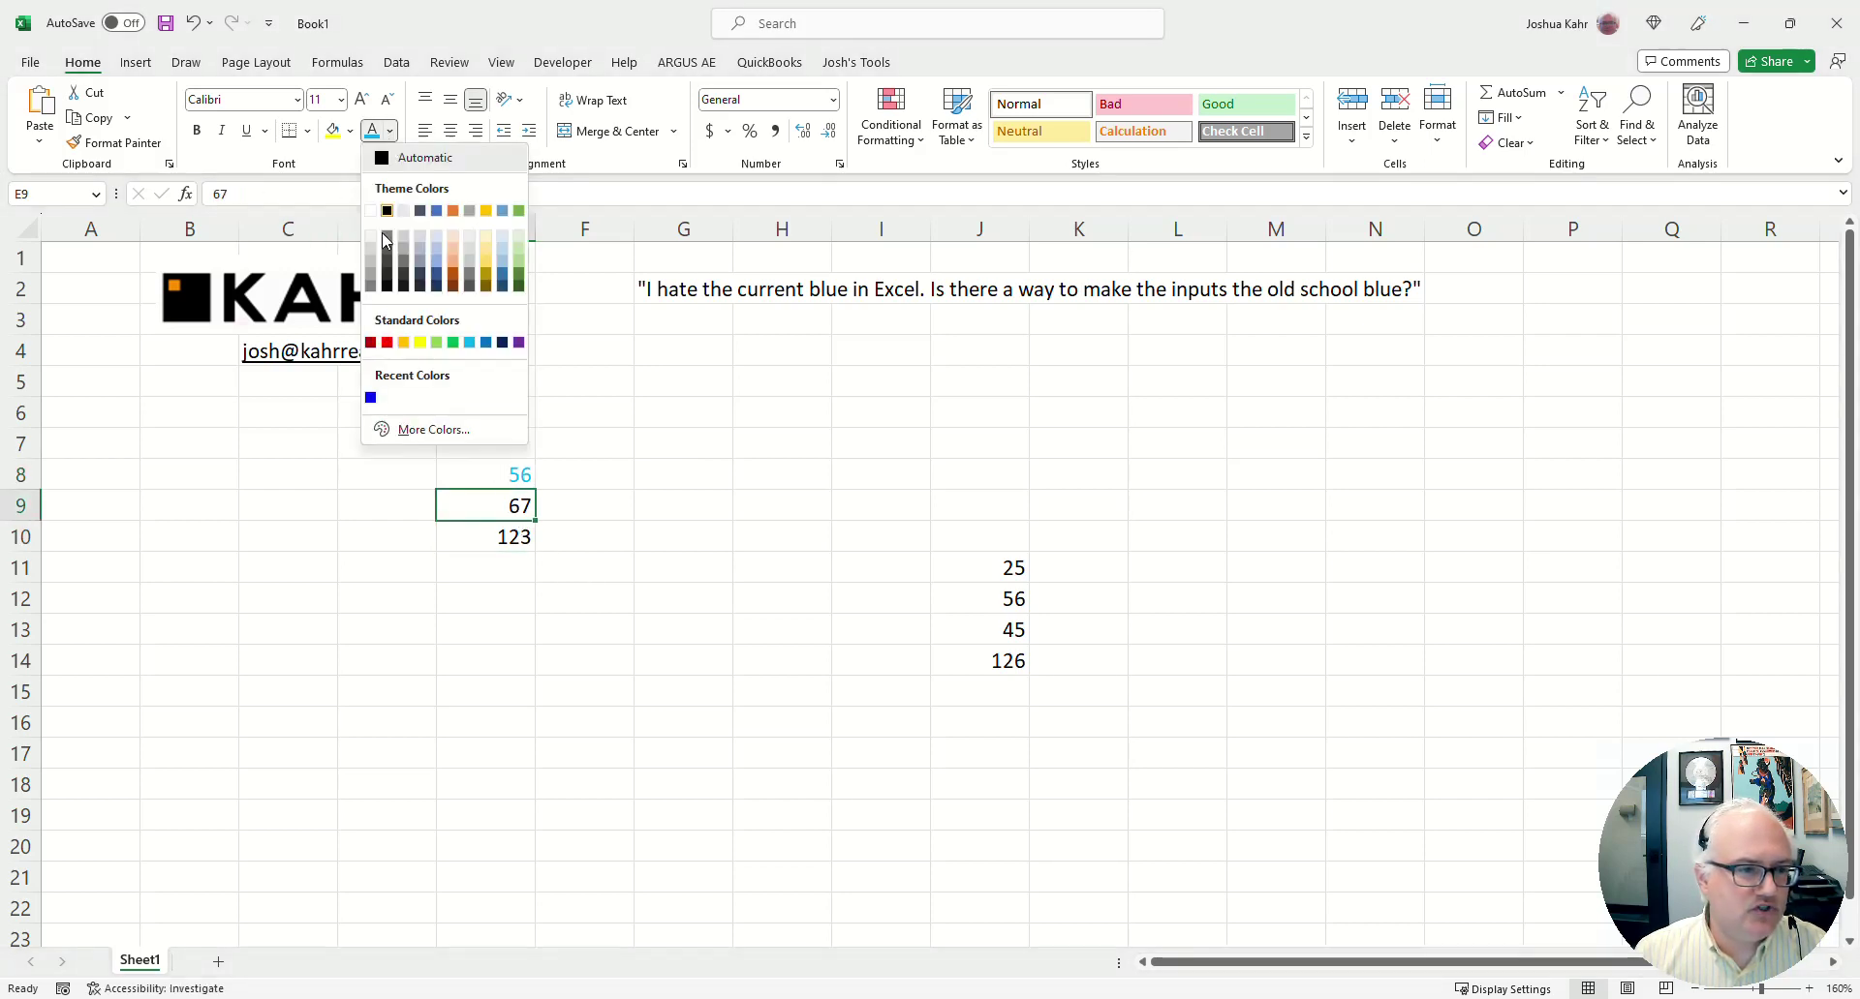
left_click(371, 398)
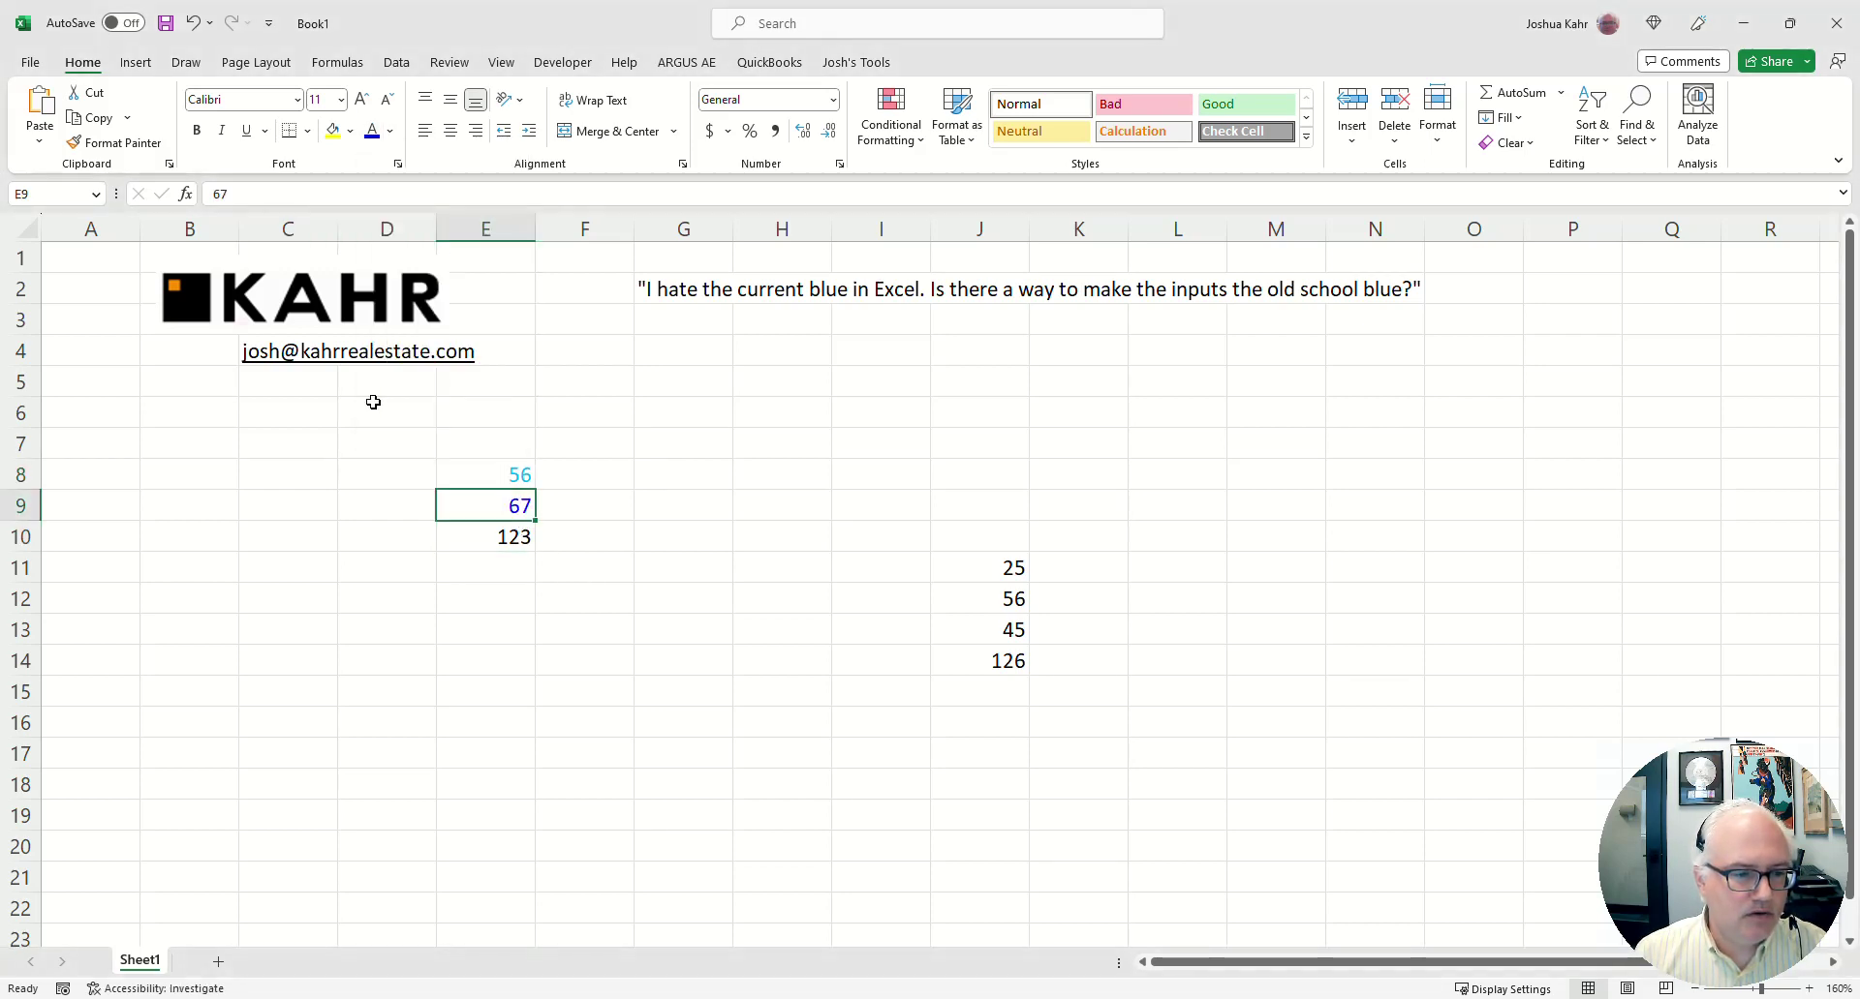
left_click(393, 141)
left_click(448, 430)
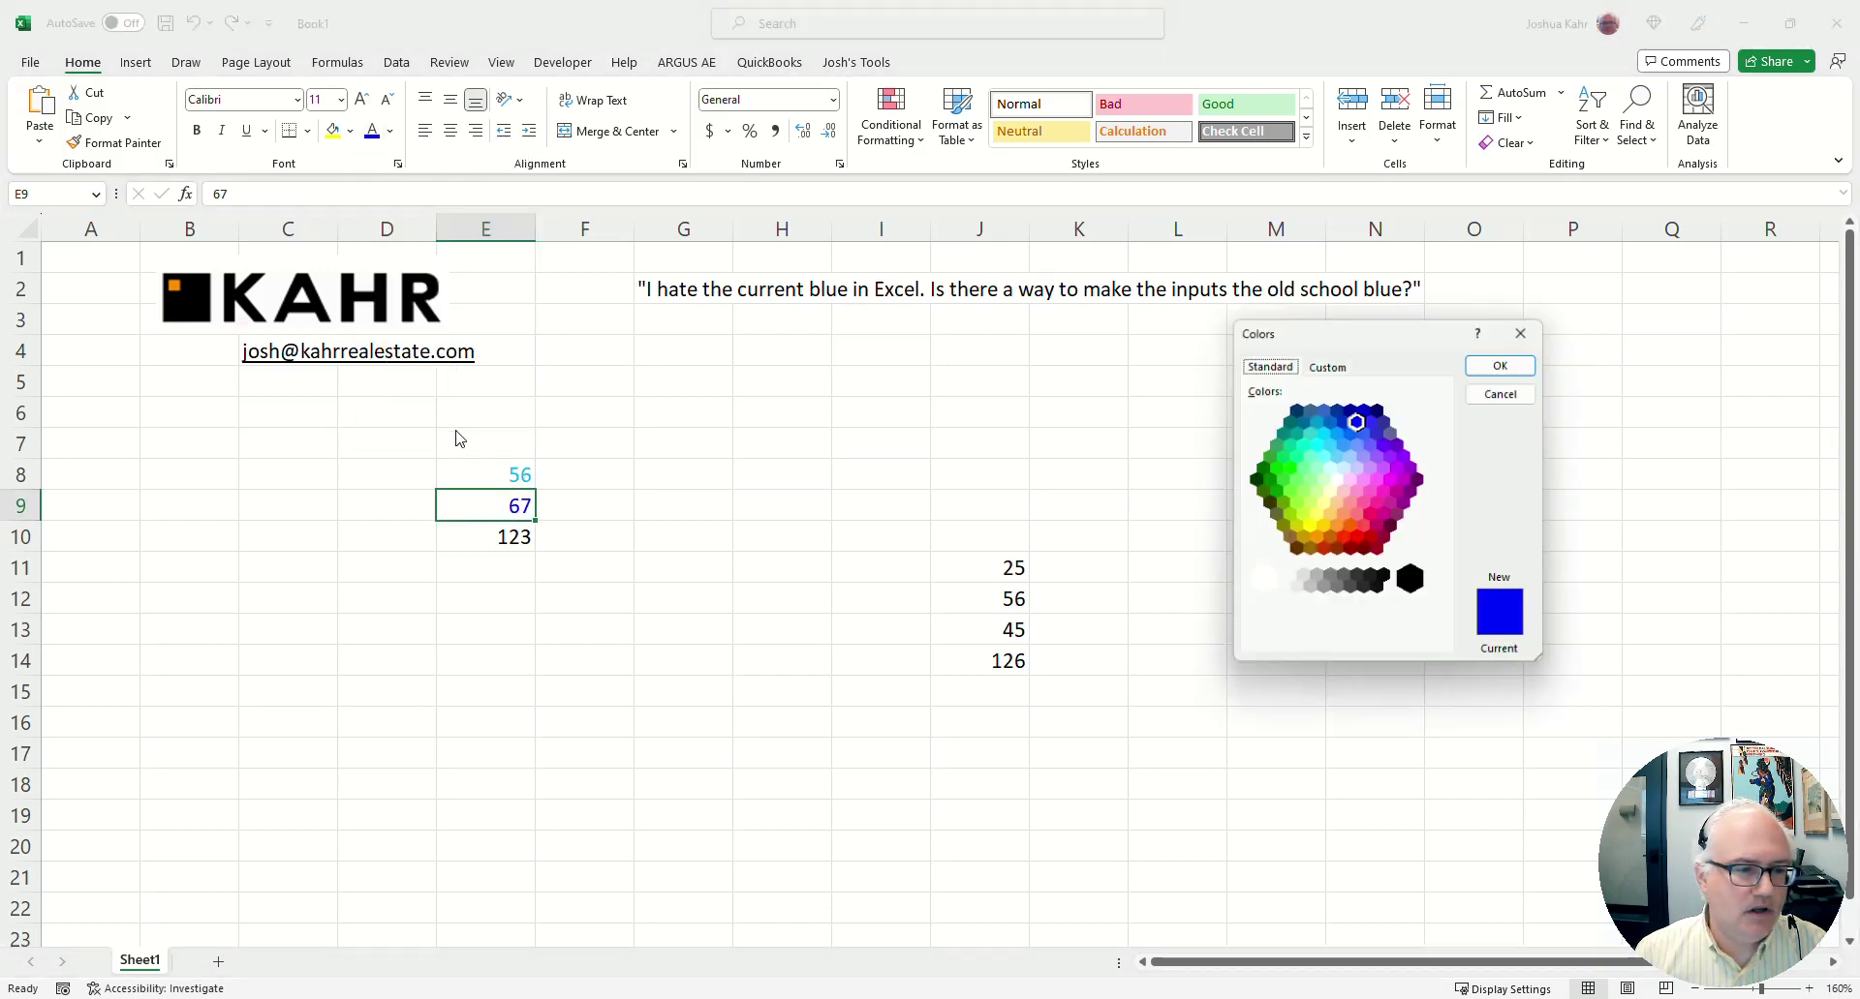
left_click(1325, 367)
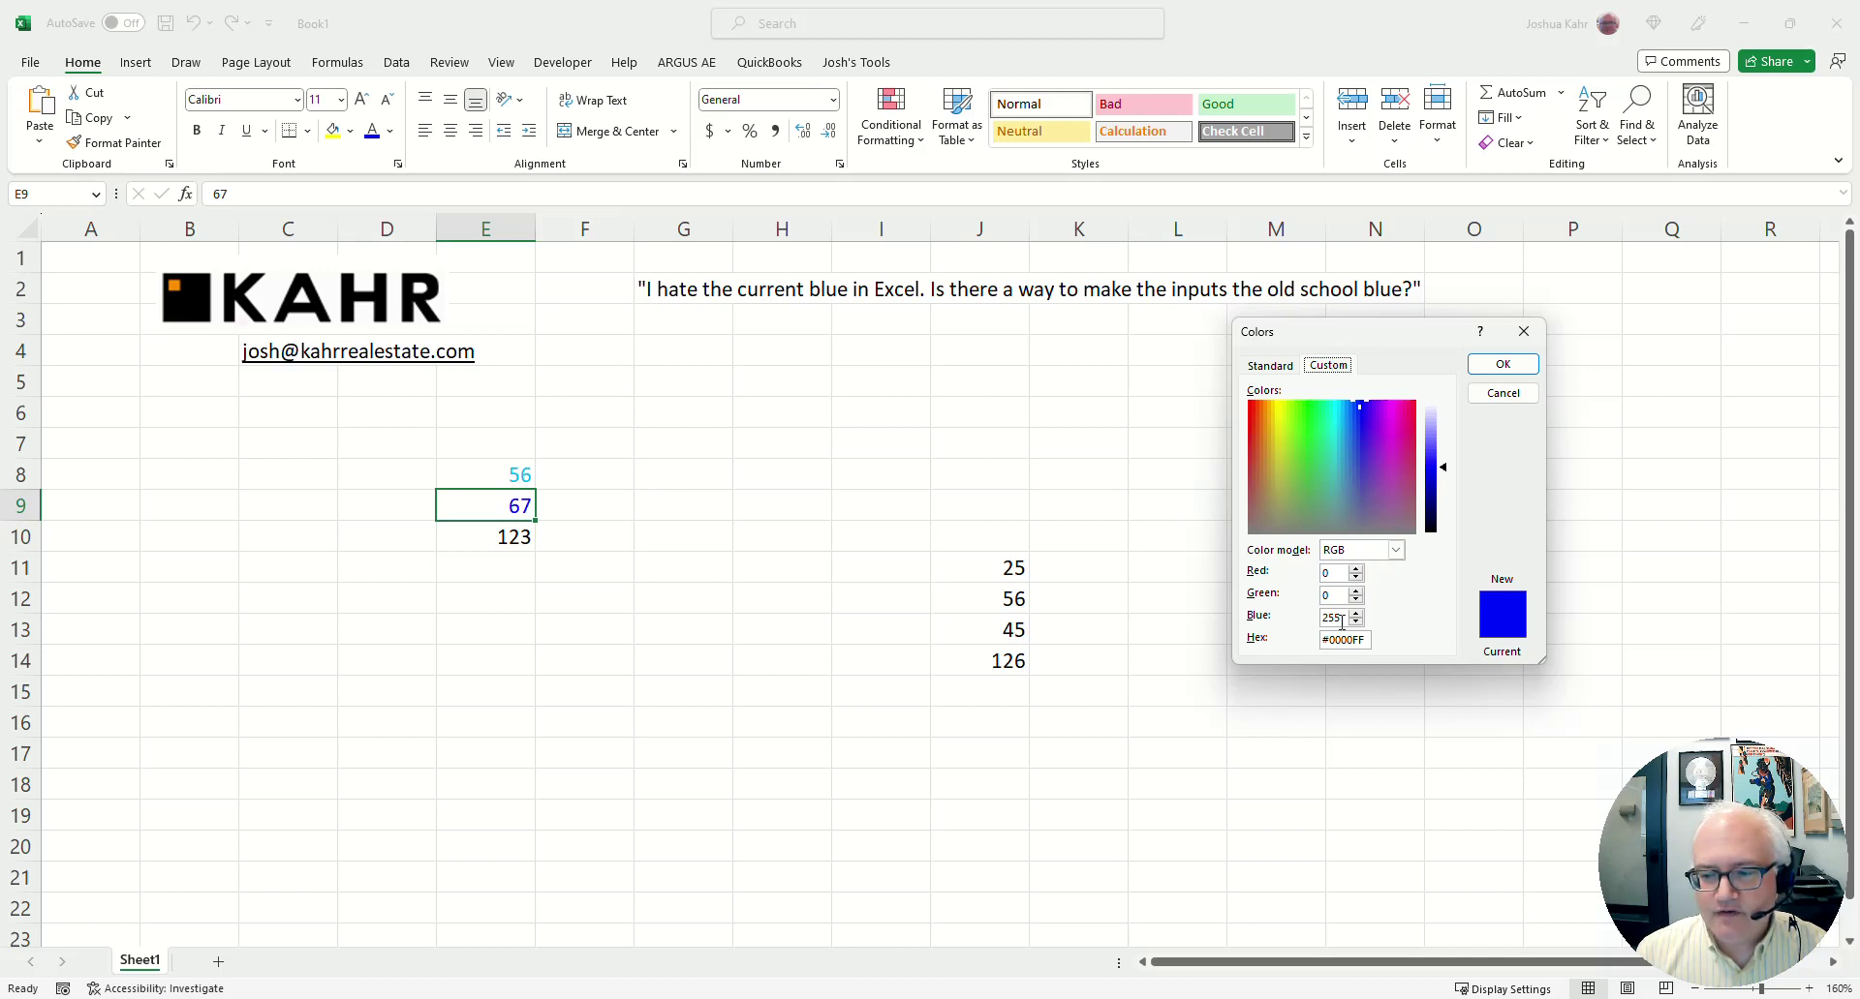
left_click(1500, 364)
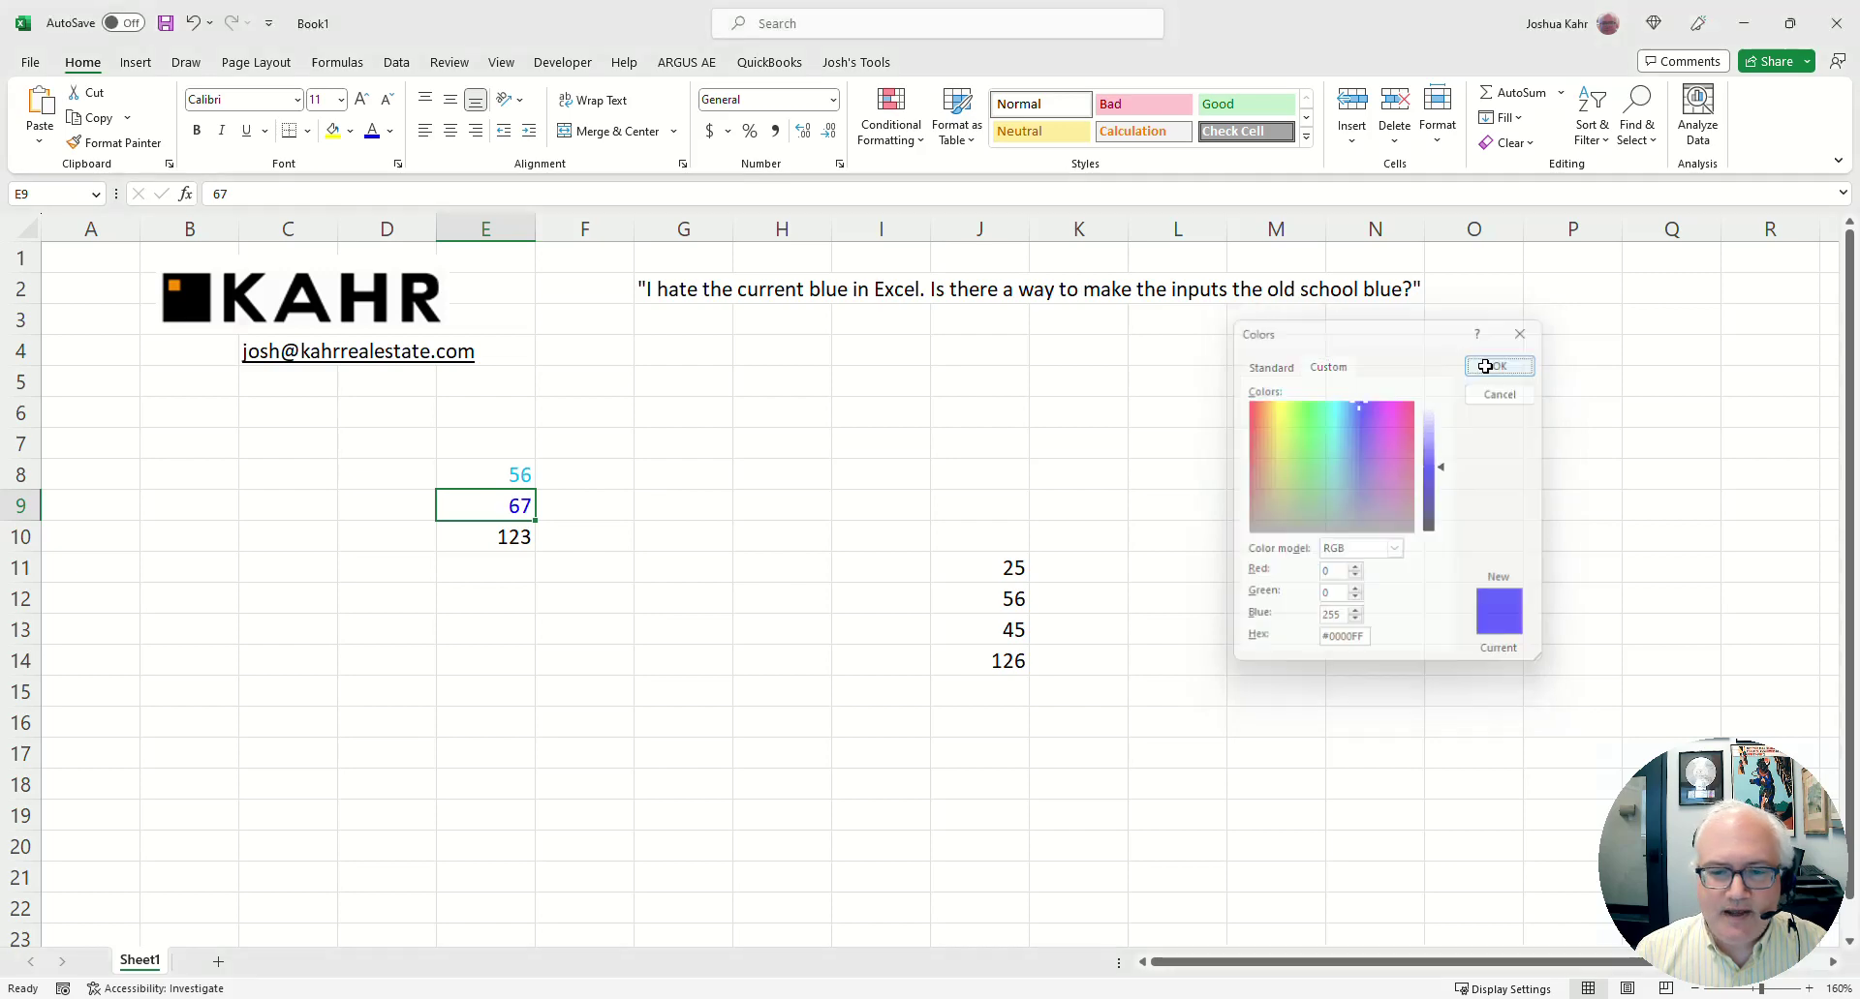
- Apply the same dark blue font to 25 in J11 and 56 in J12
left_click(984, 531)
left_click(986, 564)
left_click(372, 131)
left_click(938, 602)
left_click(372, 131)
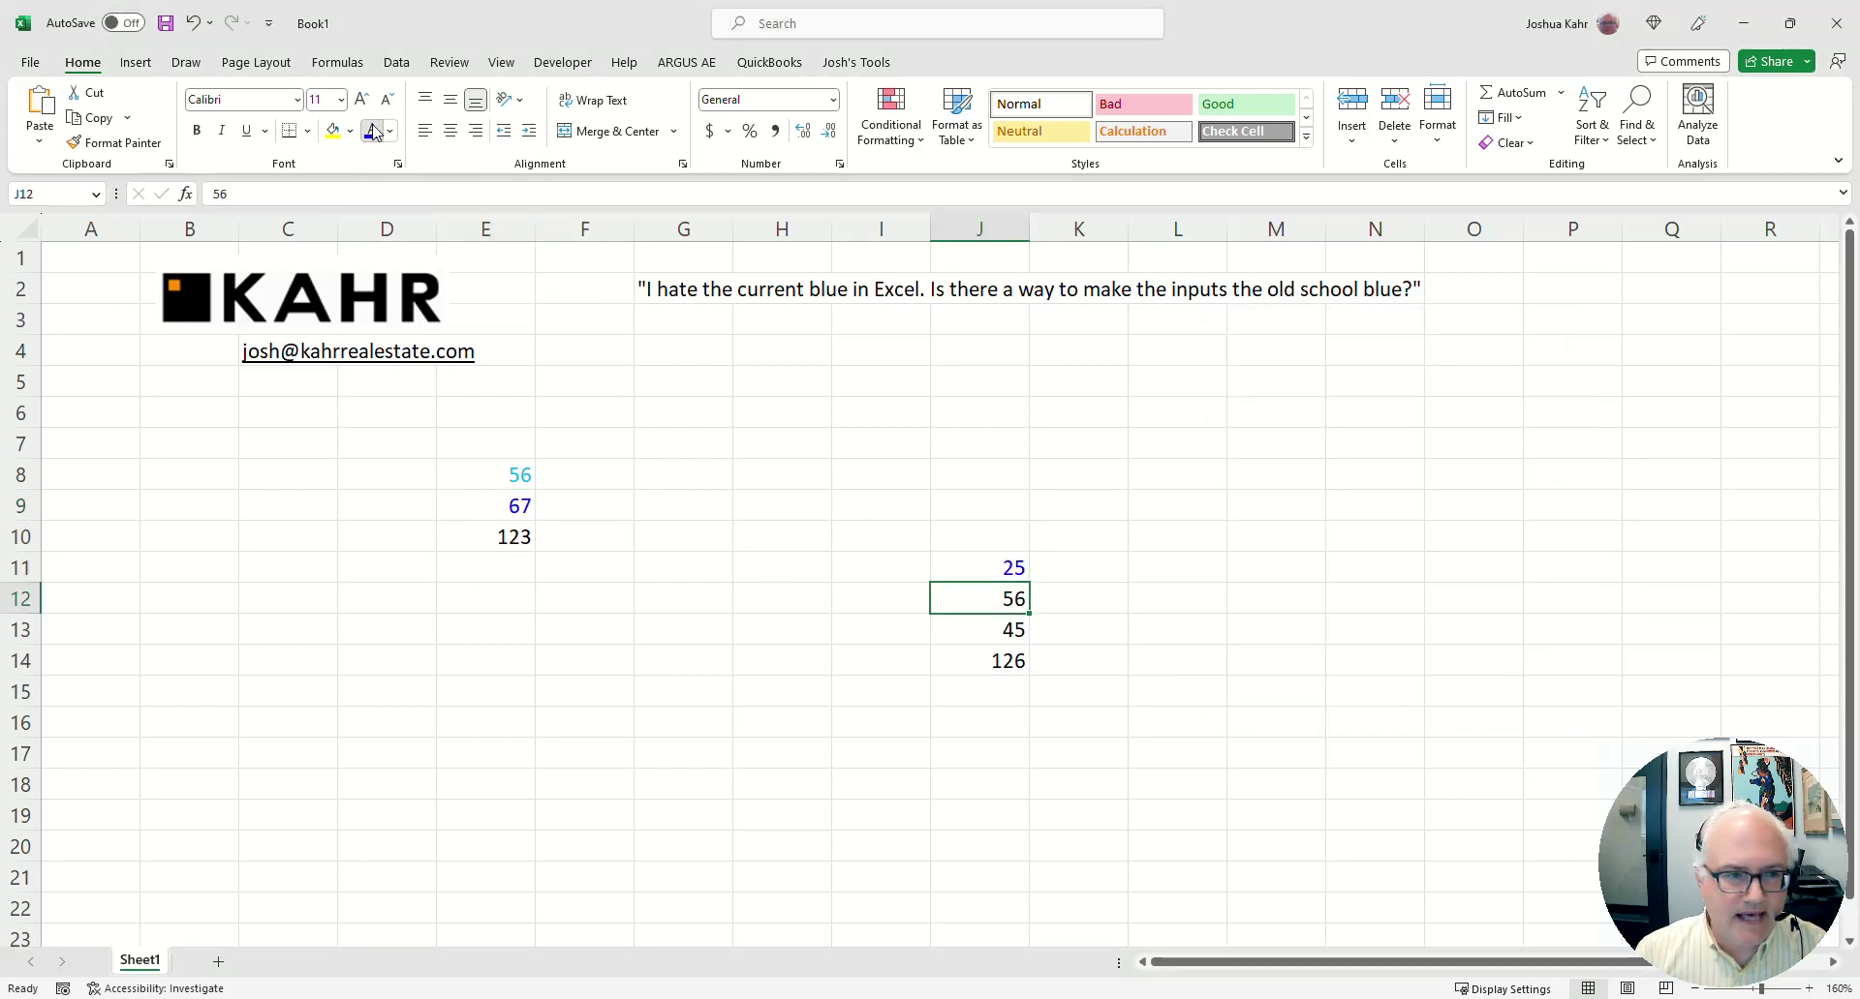
key("Down")
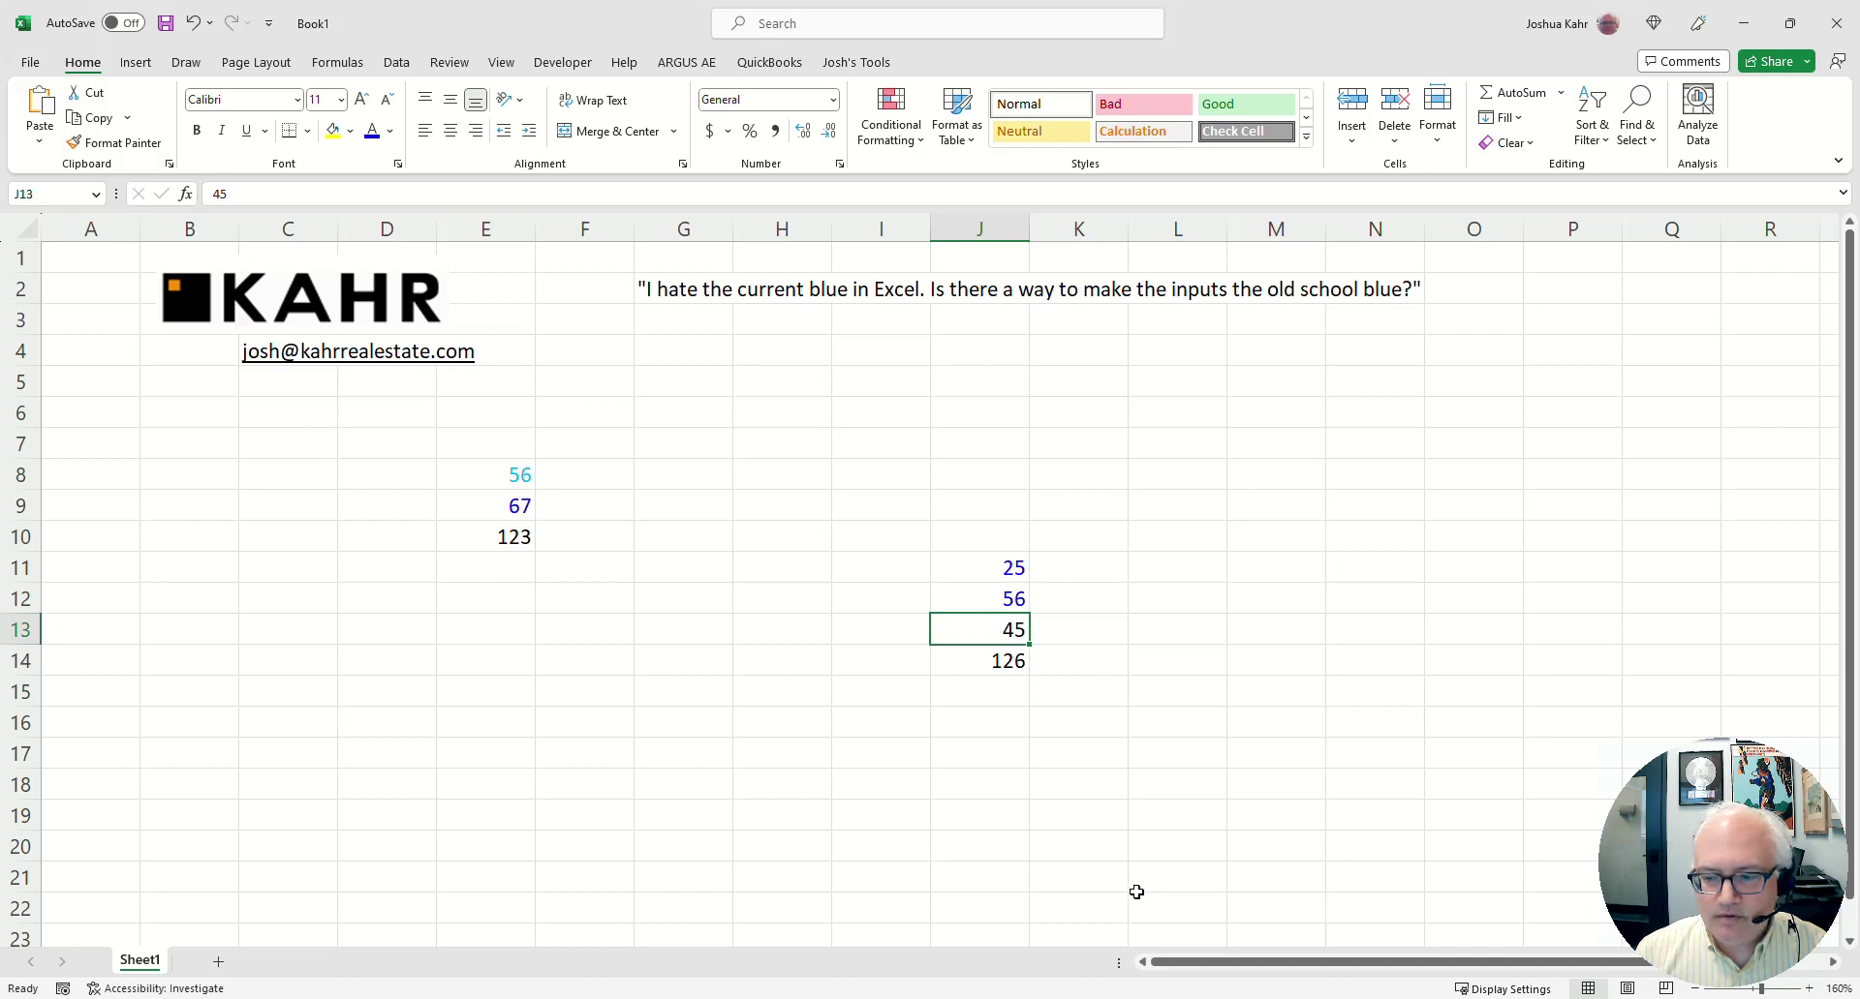
- Reset the font colour of the D6:J17 numbers to Automatic black
left_click_drag(389, 411, 988, 753)
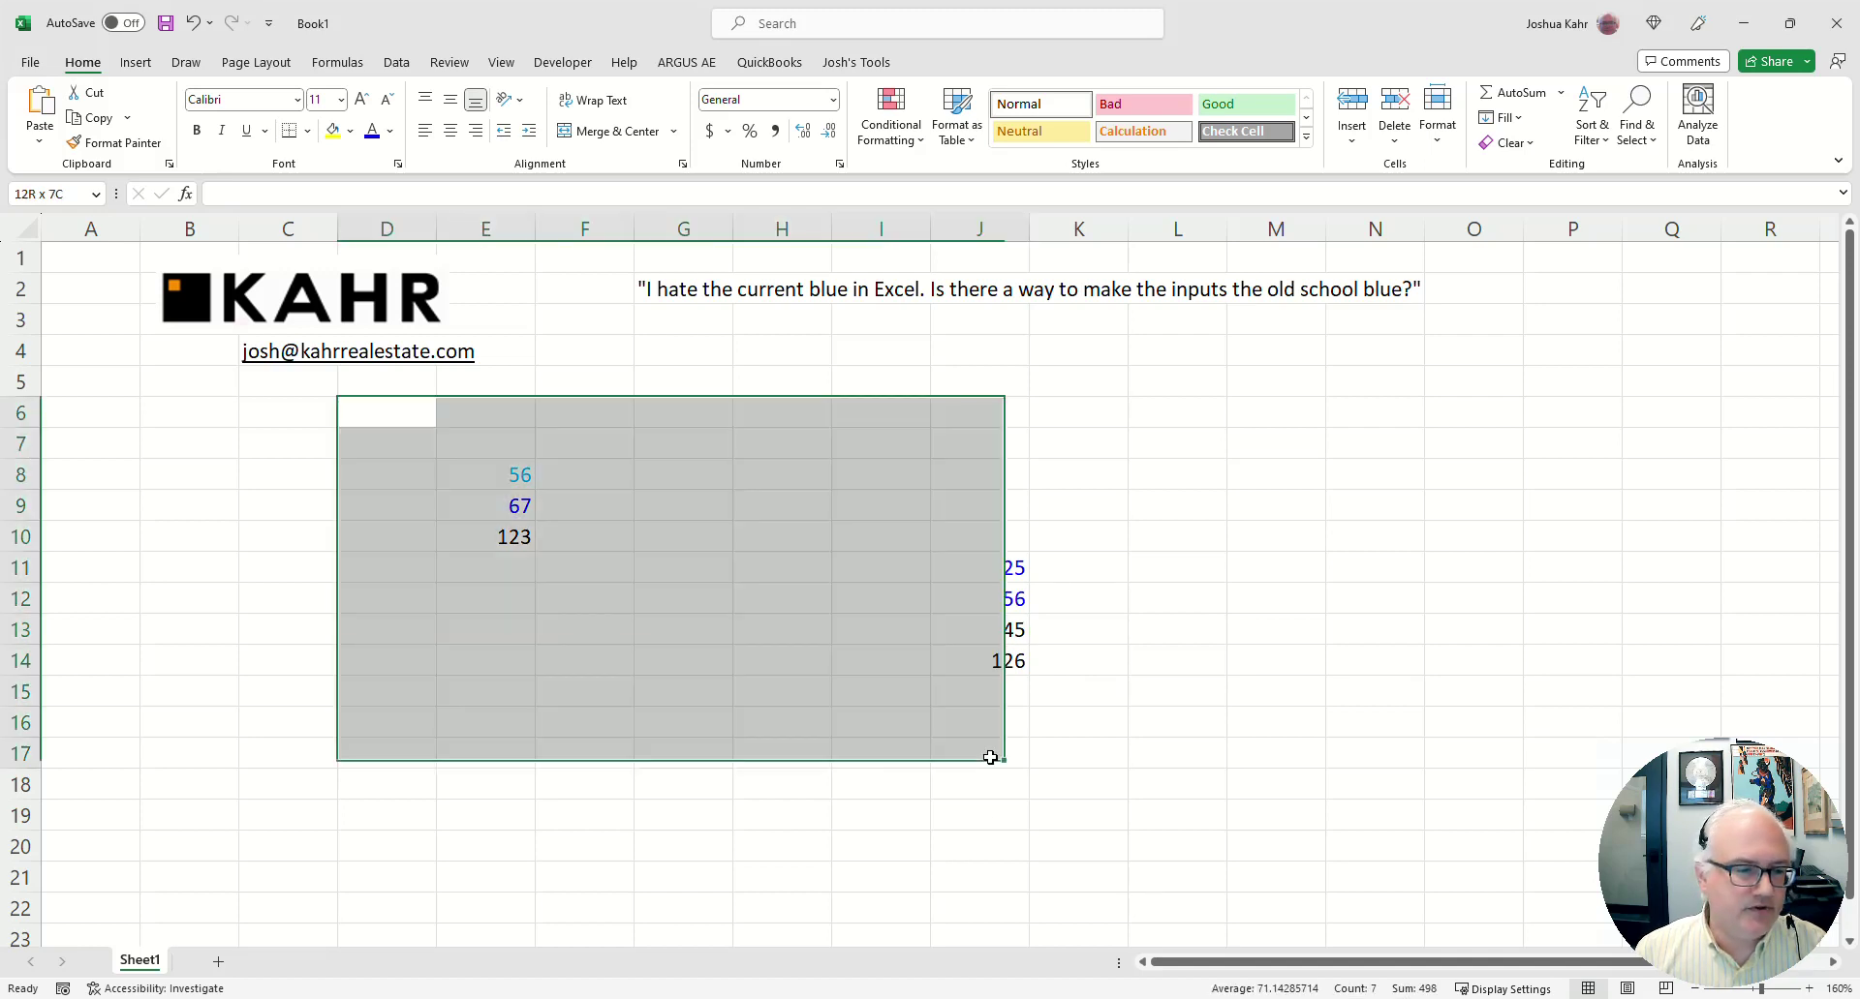
left_click(389, 130)
left_click(402, 155)
left_click(847, 502)
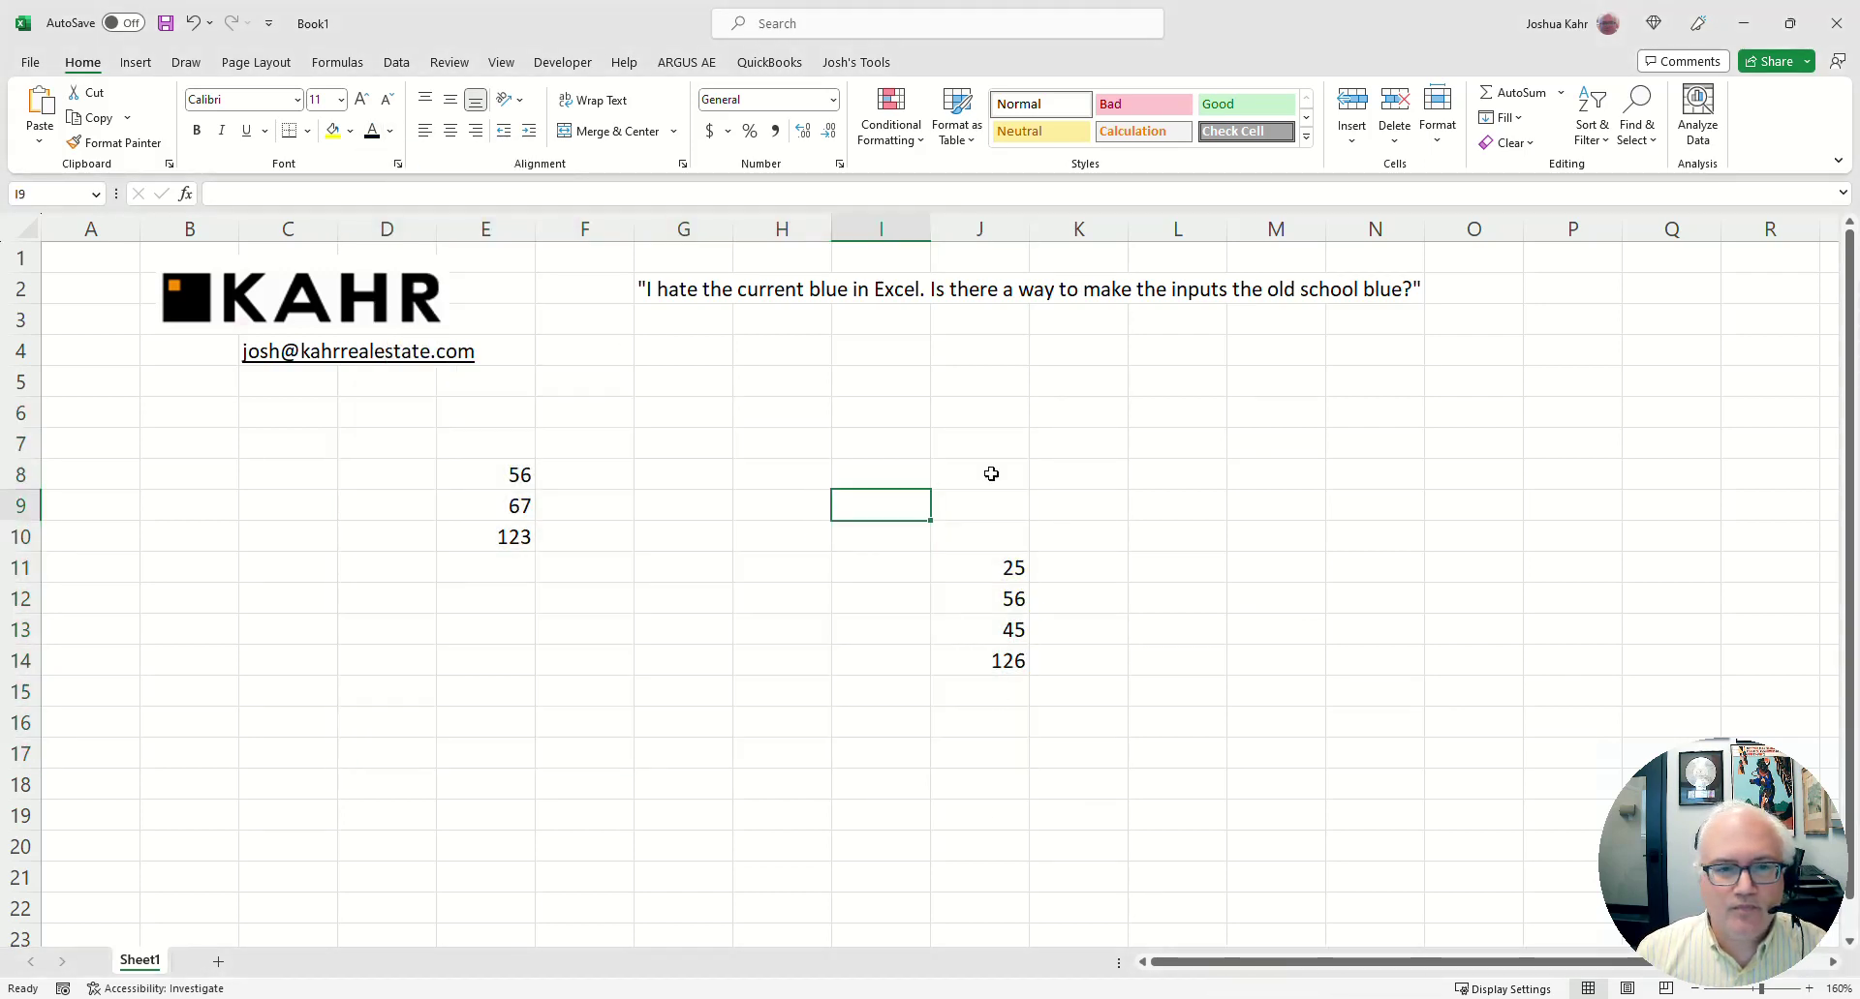
- Start recording a macro named OldBluePractice, stored in This Workbook
left_click(547, 62)
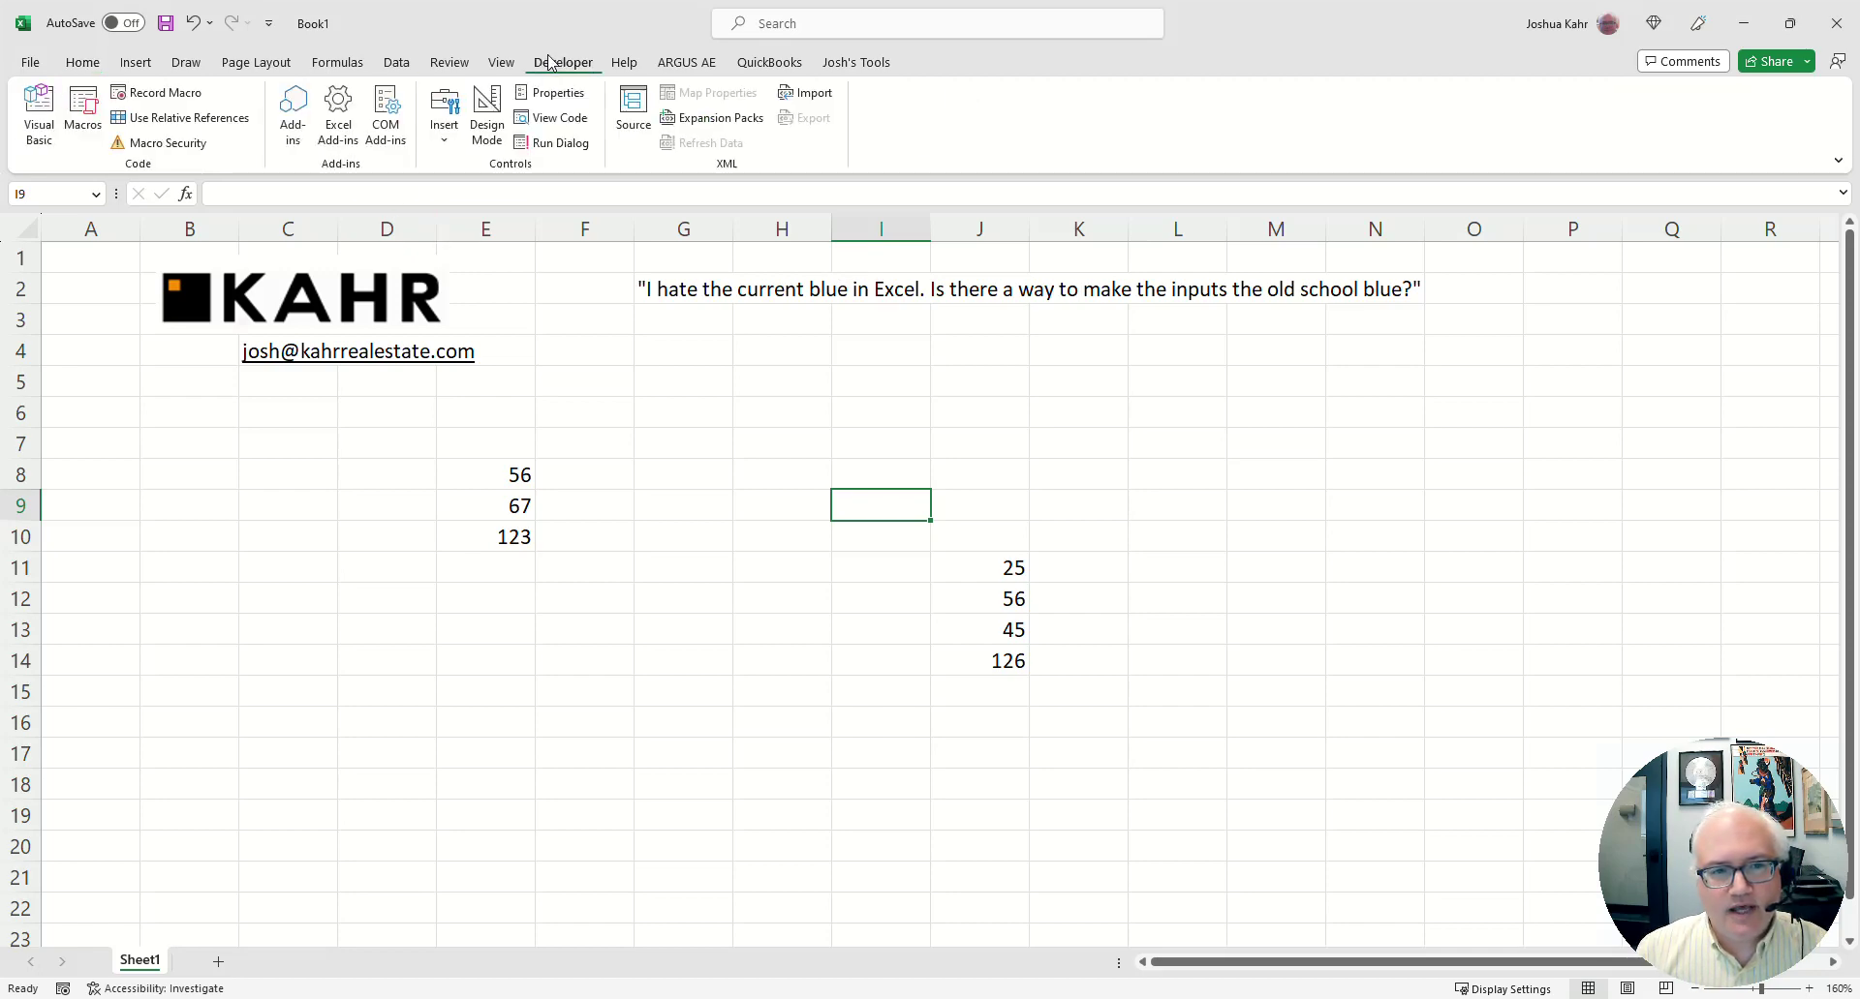
left_click(129, 97)
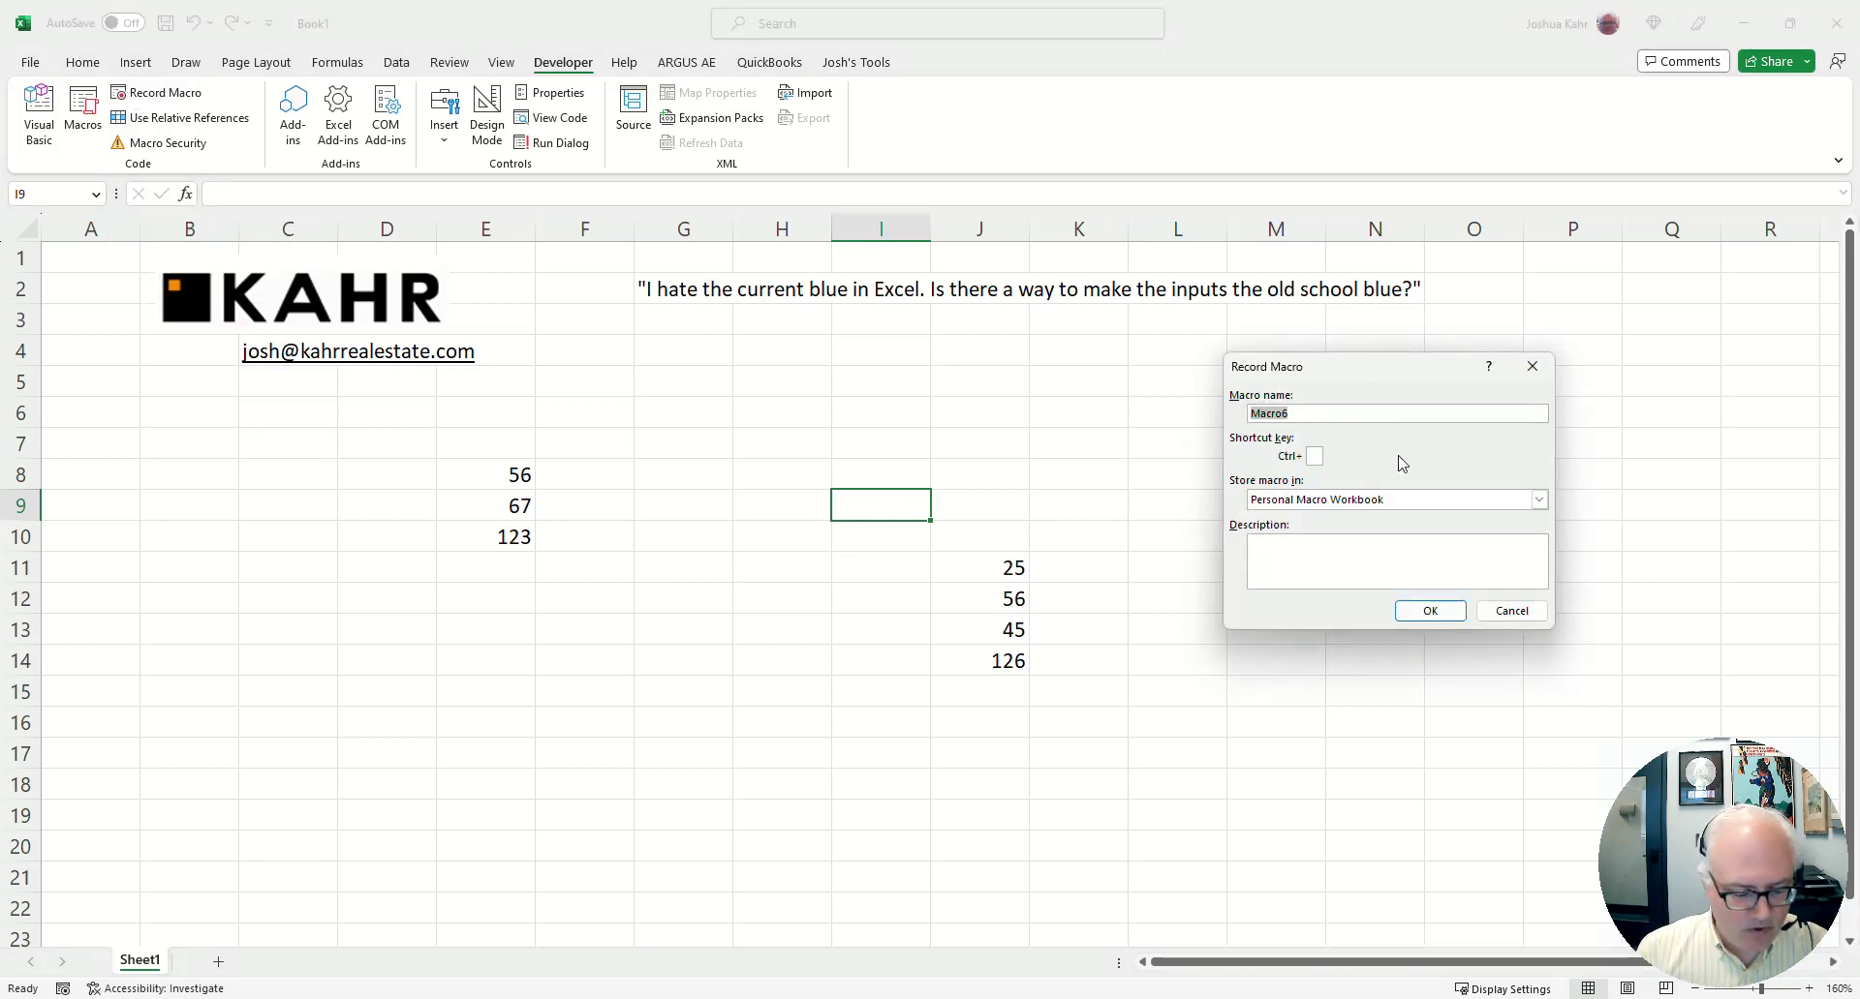
type("OldBluePractice")
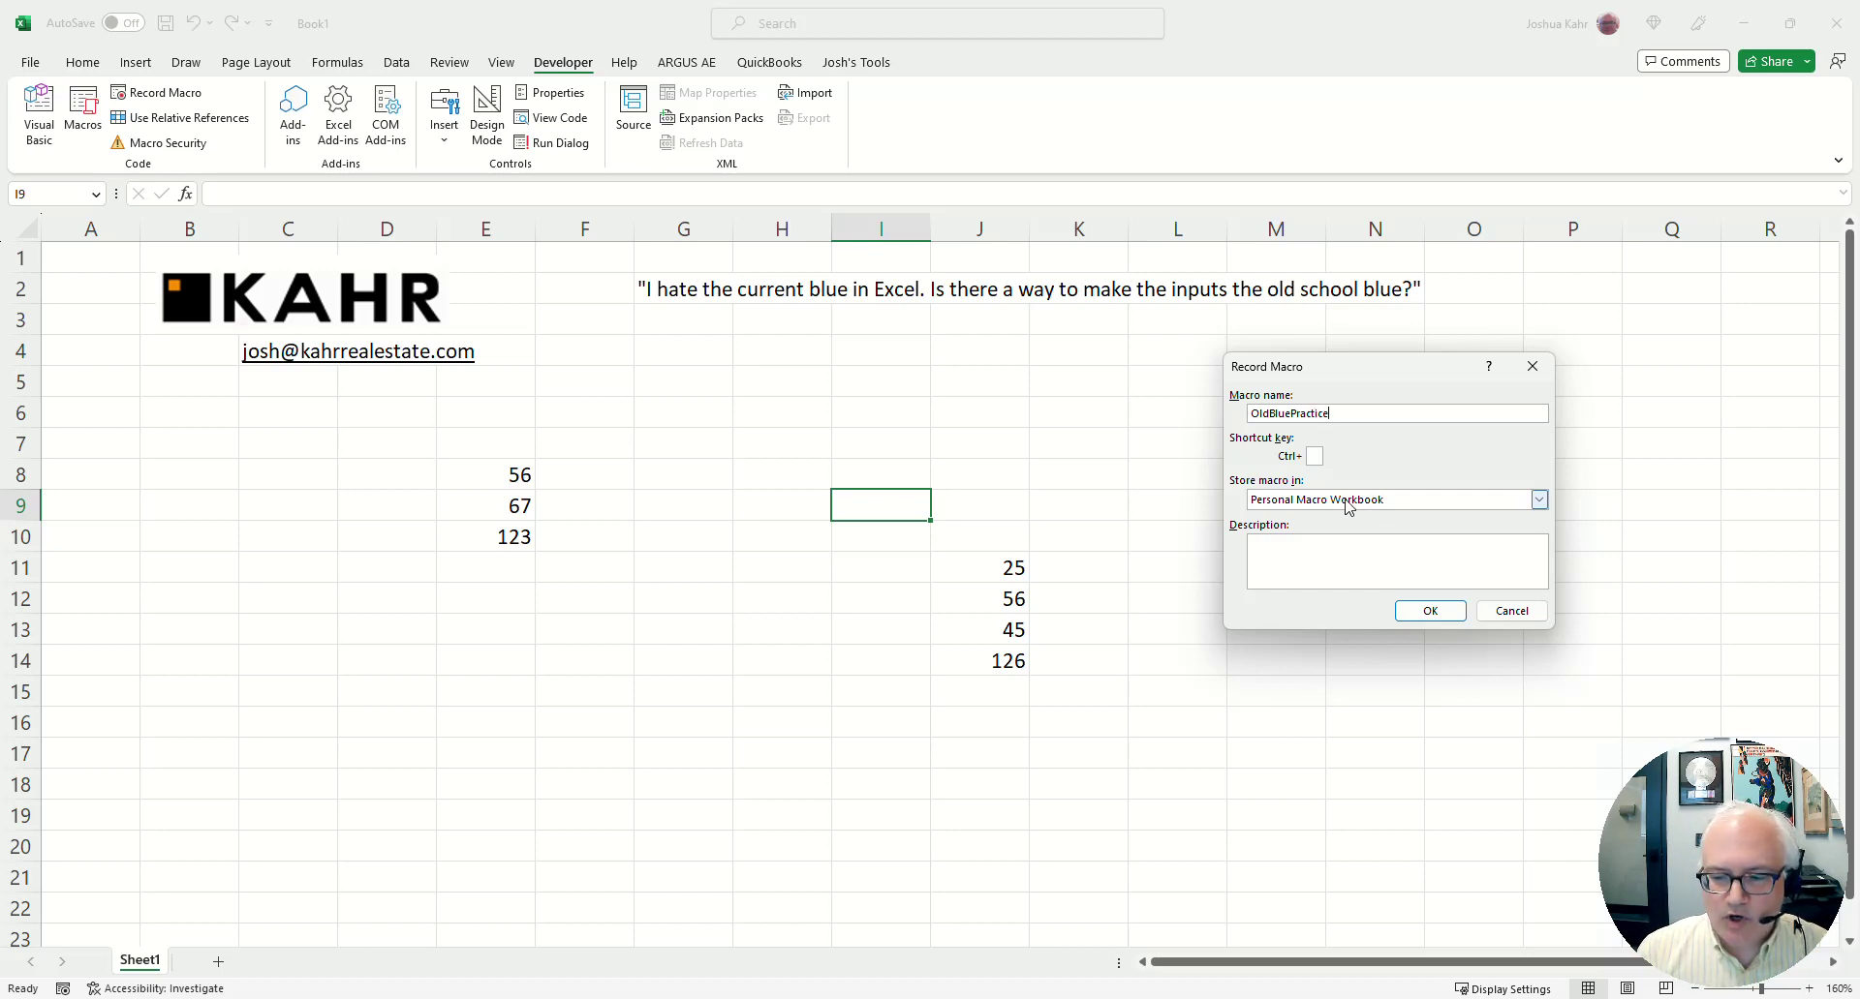
left_click(1348, 506)
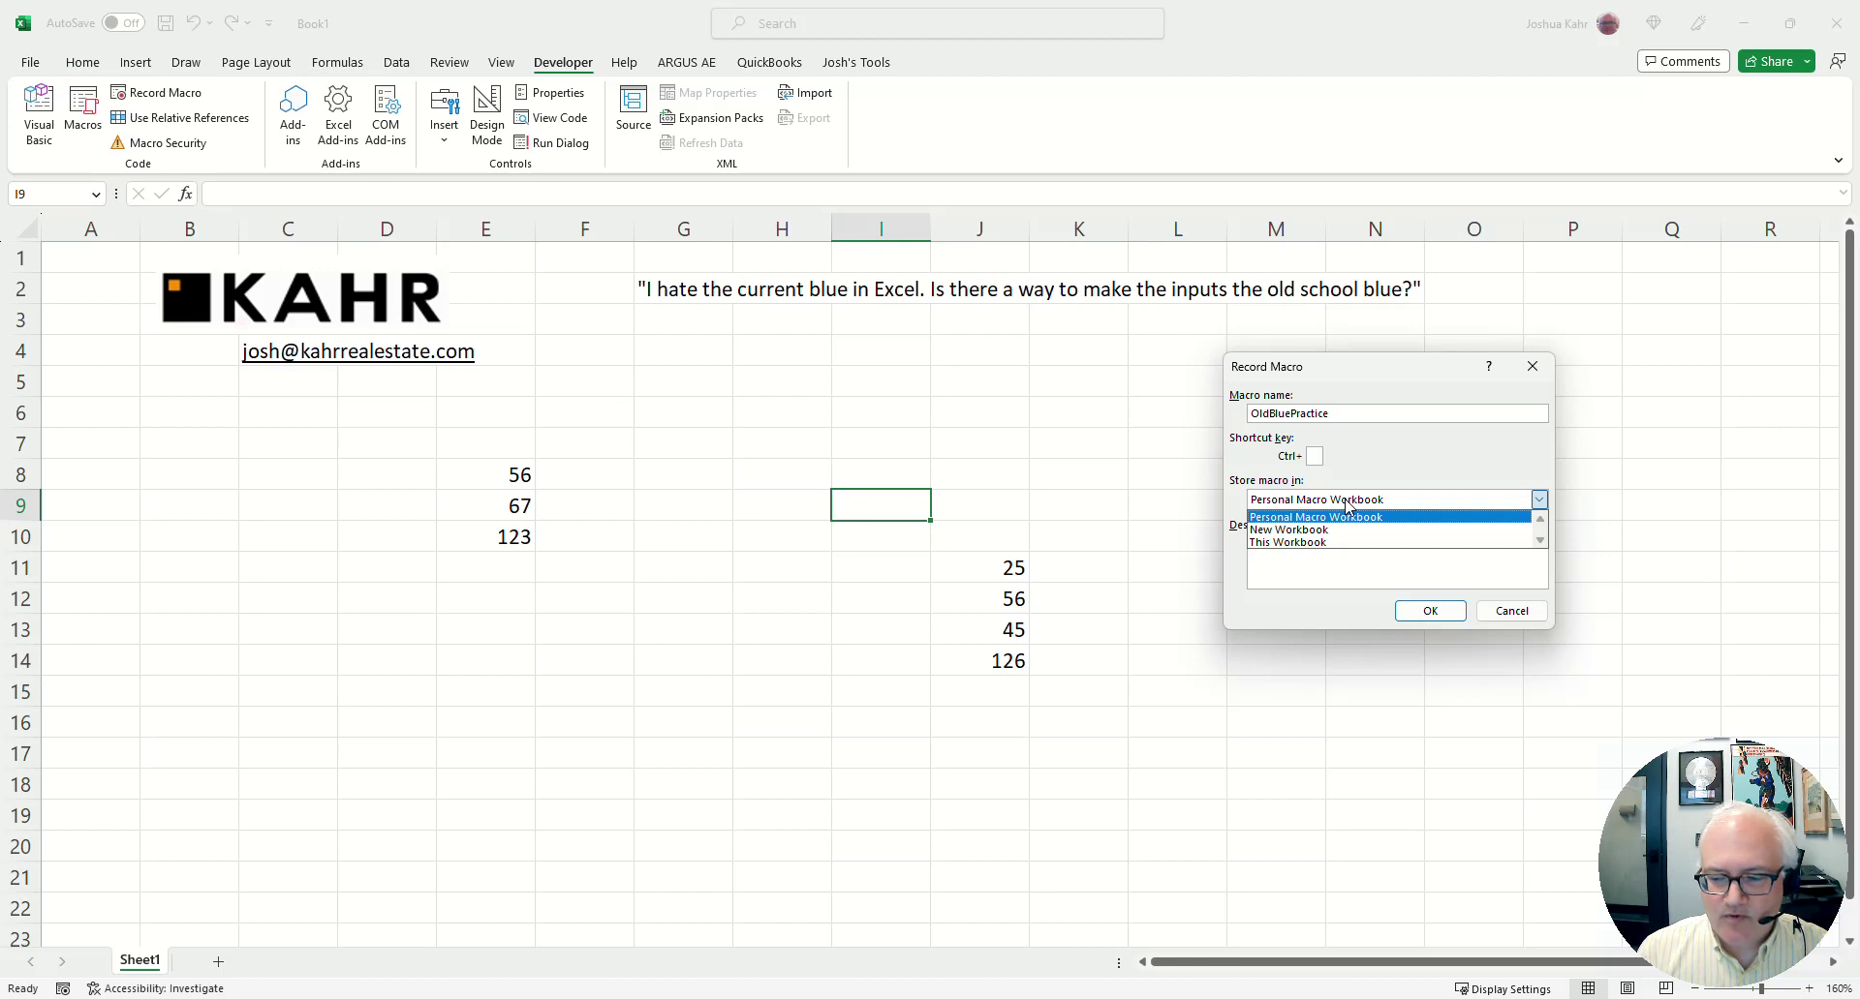
left_click(1406, 614)
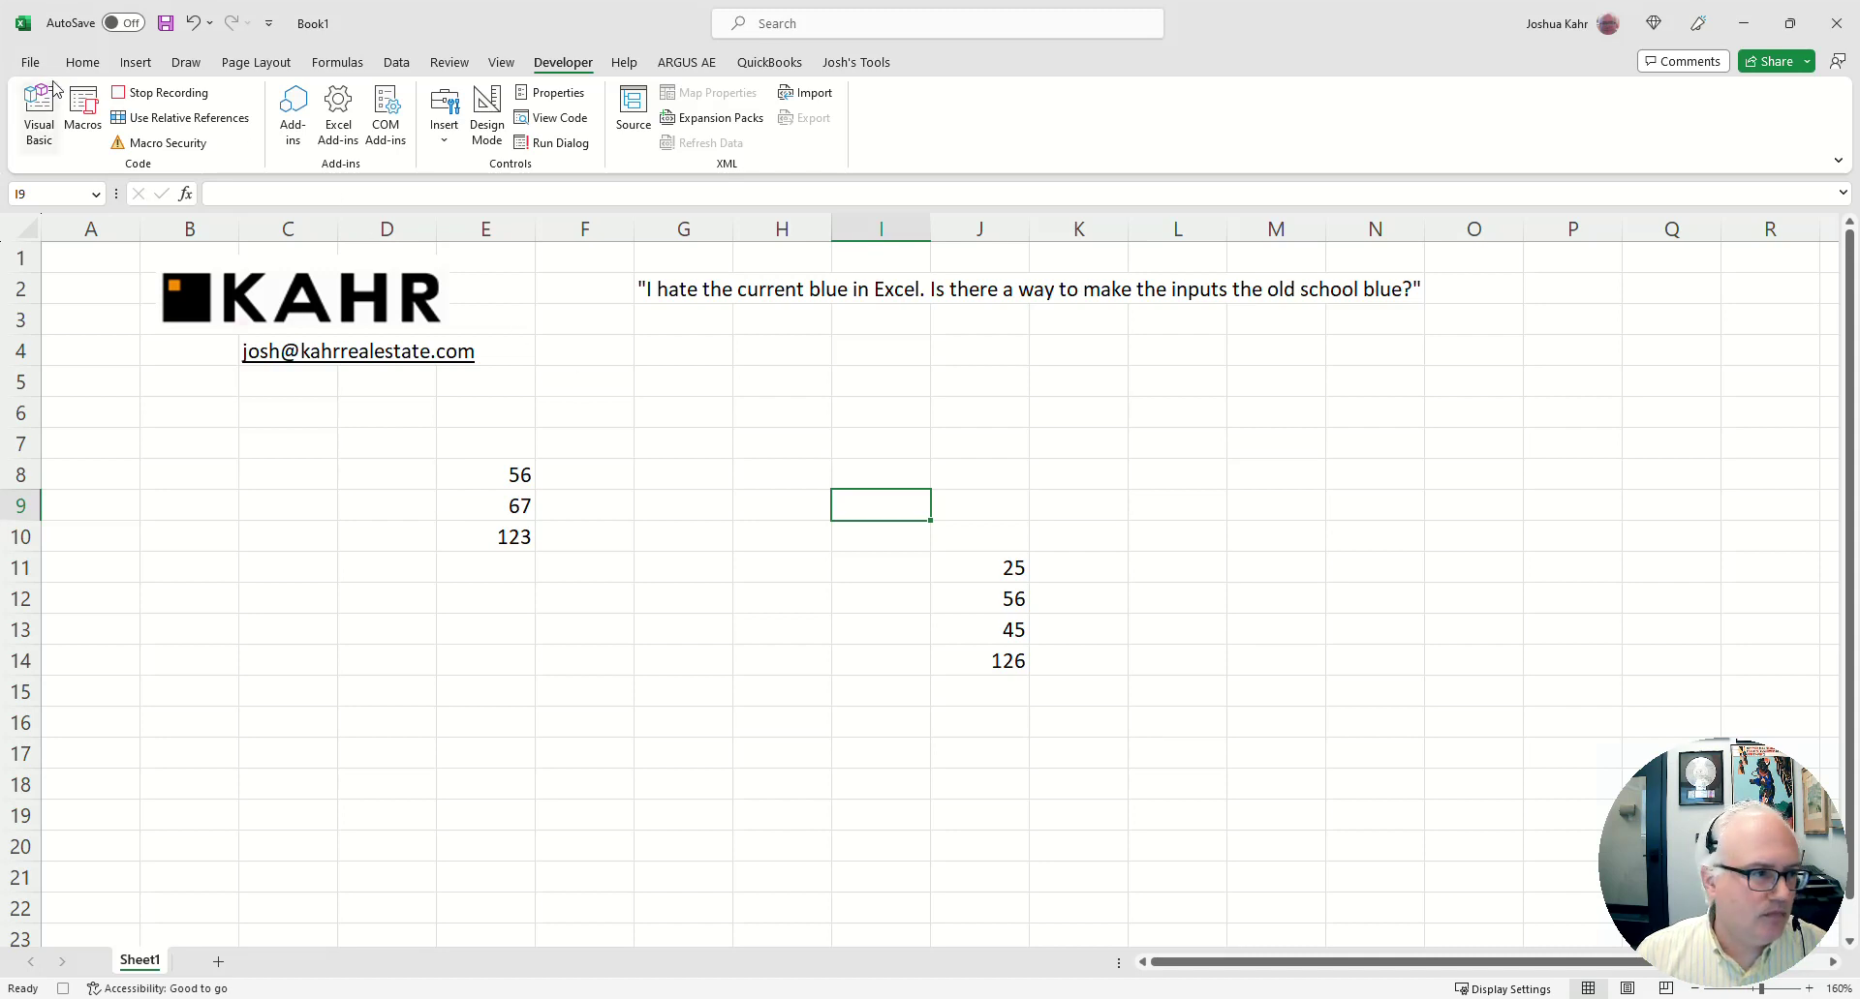
- Starting from A1, select only numeric constants using Go To Special
left_click(84, 64)
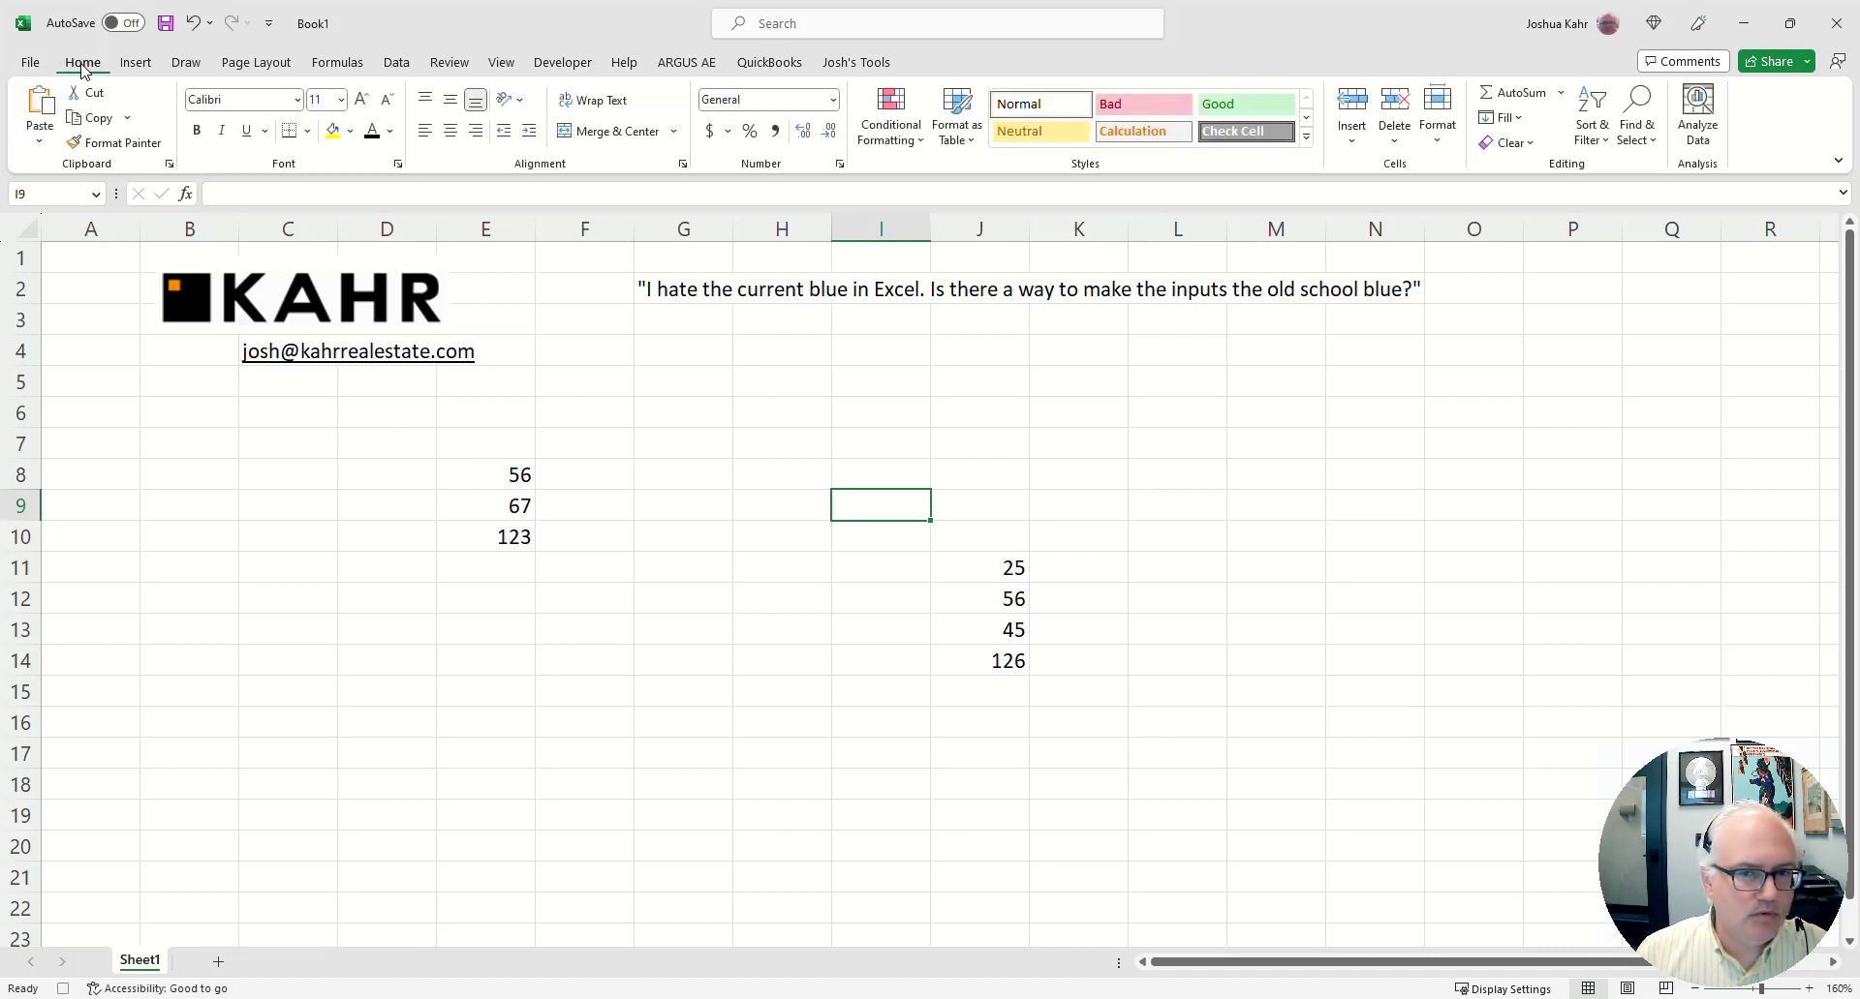
left_click(78, 254)
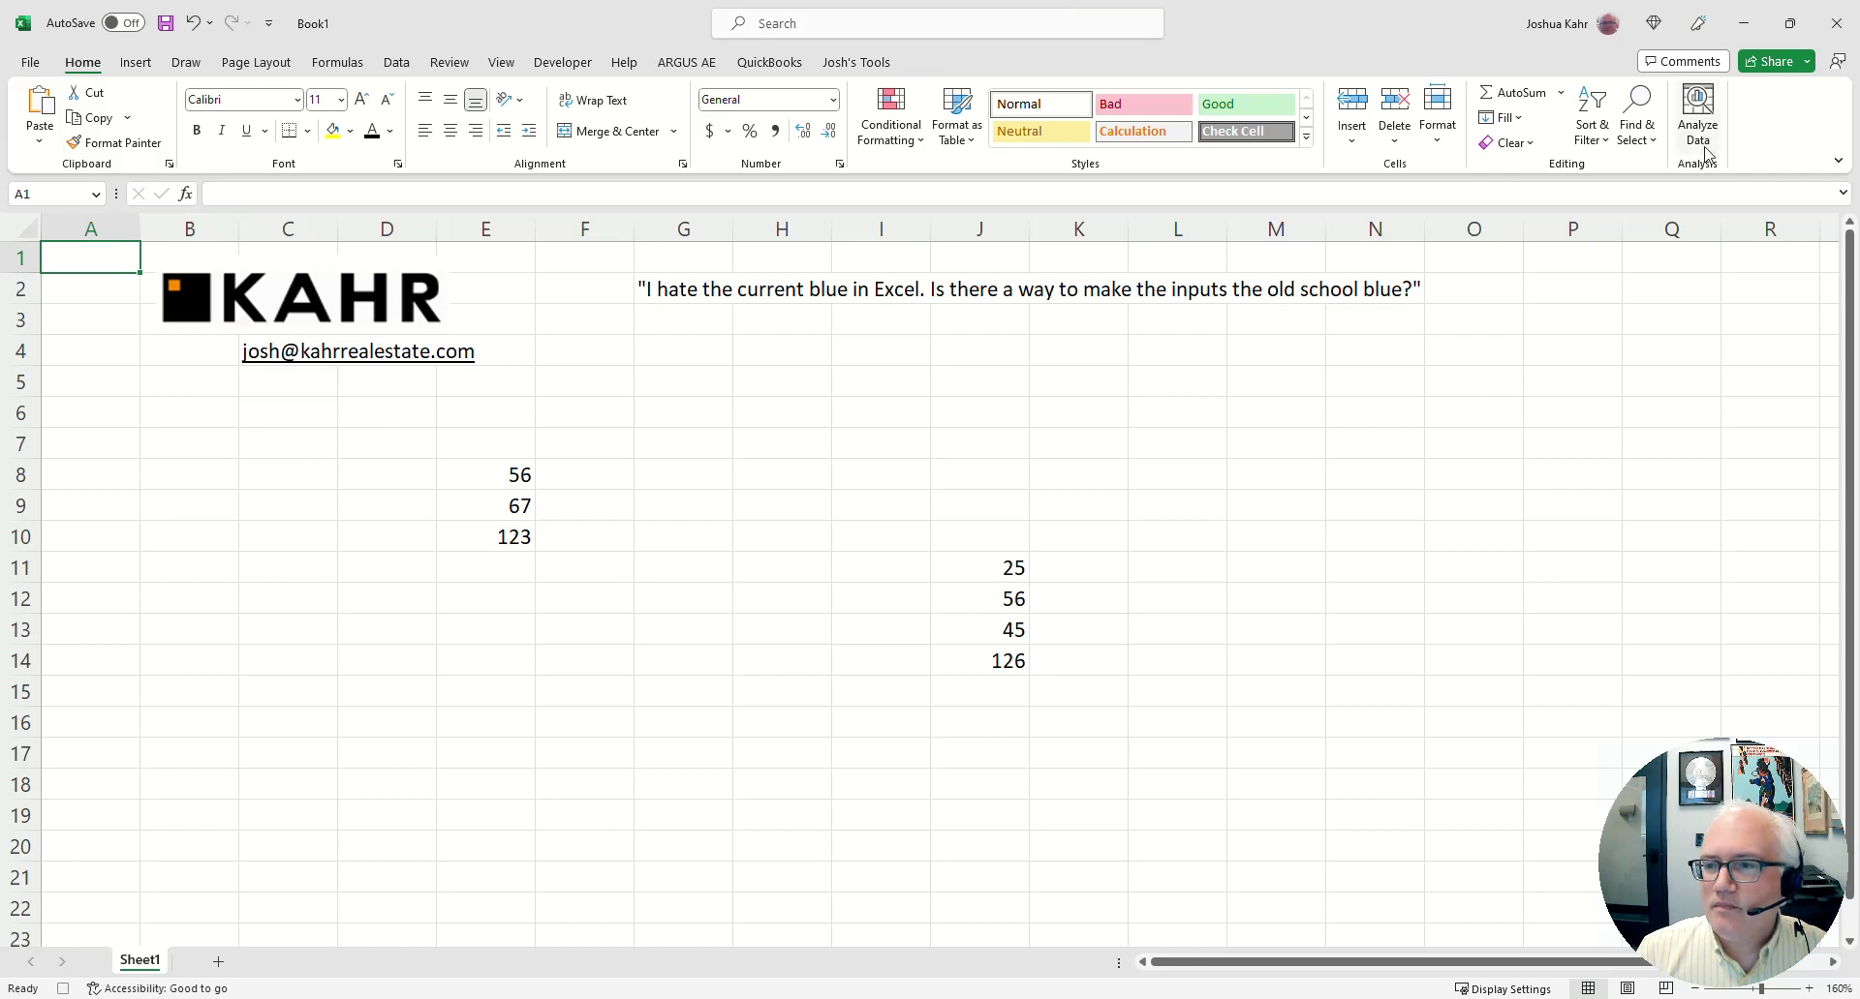
left_click(1644, 141)
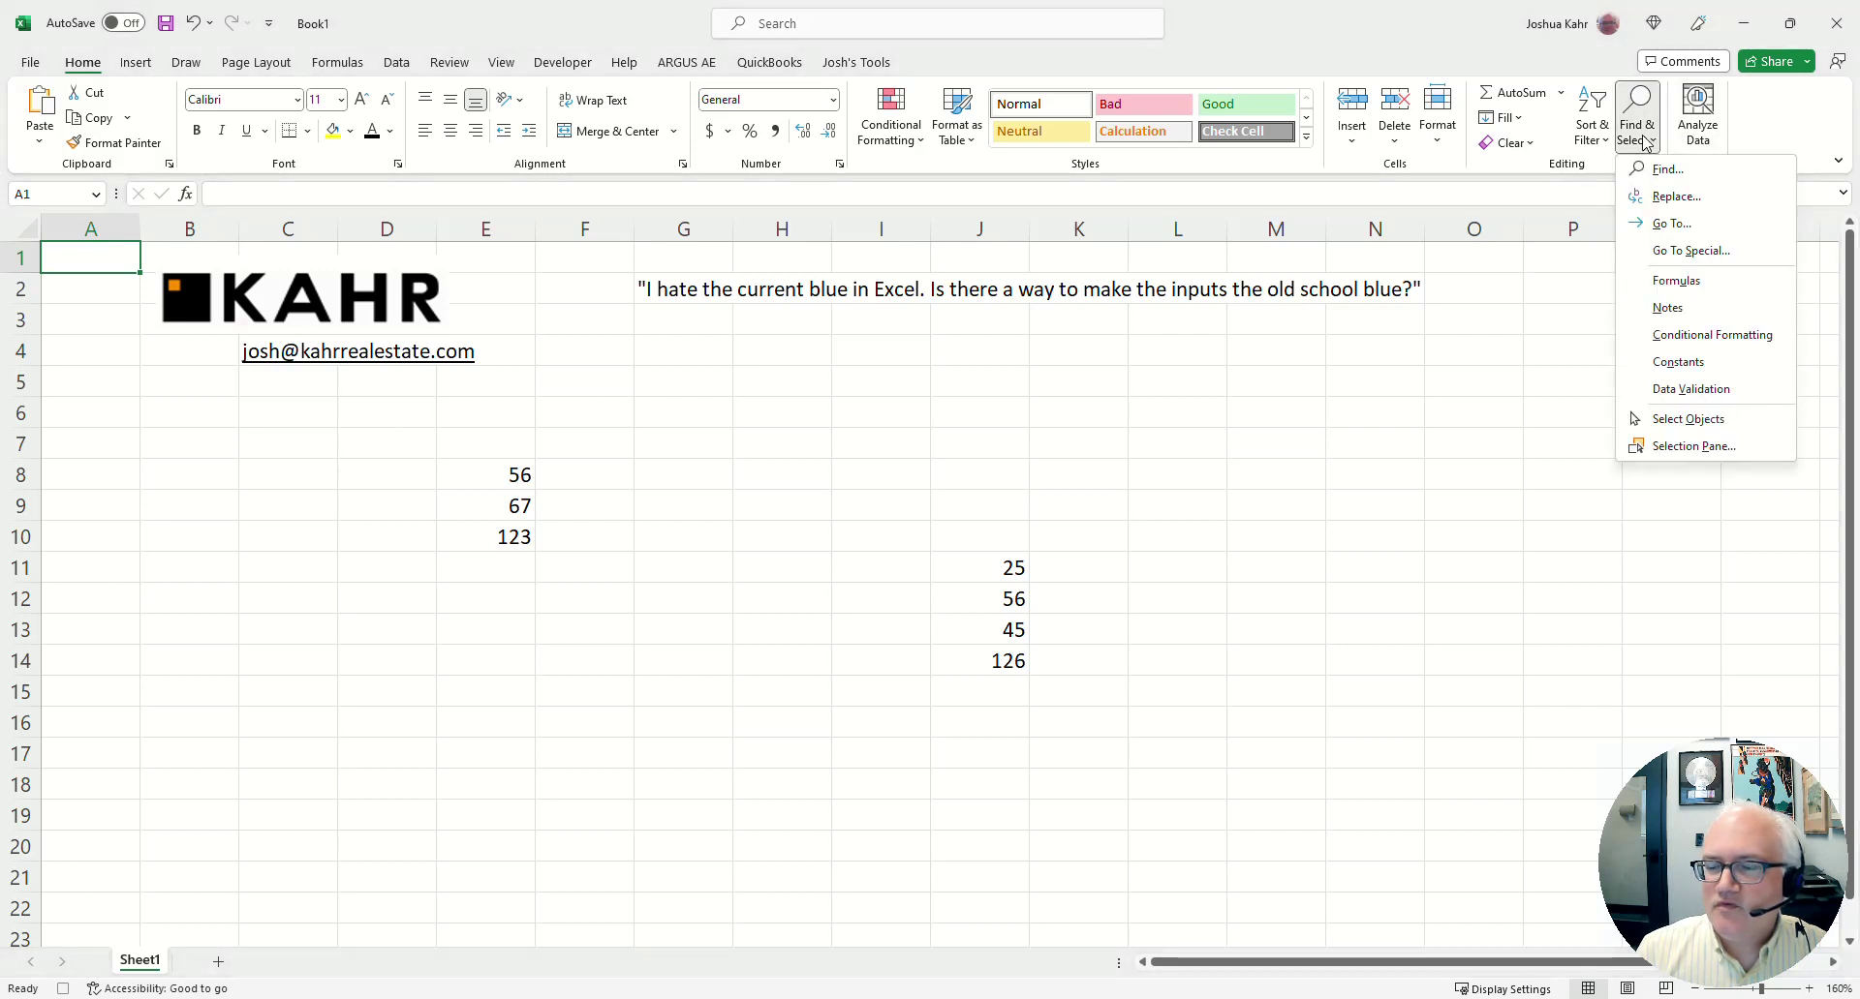
left_click(1690, 251)
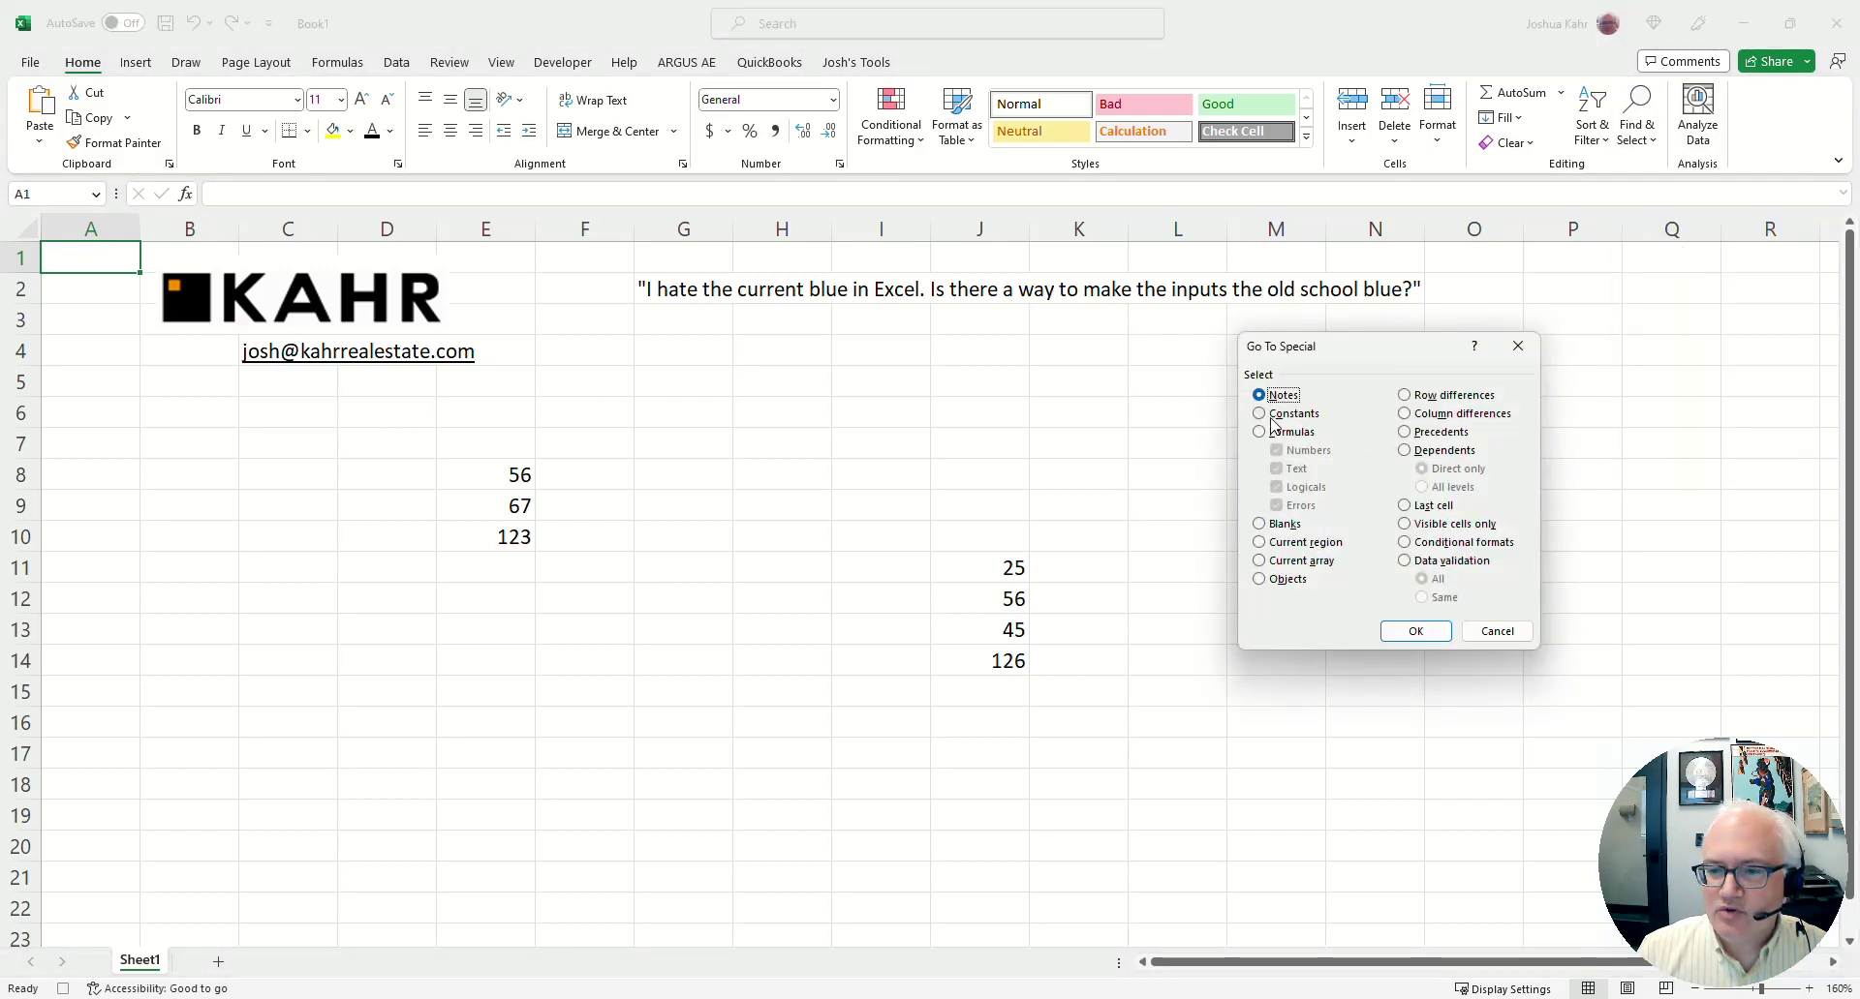
left_click(1276, 414)
left_click(1294, 469)
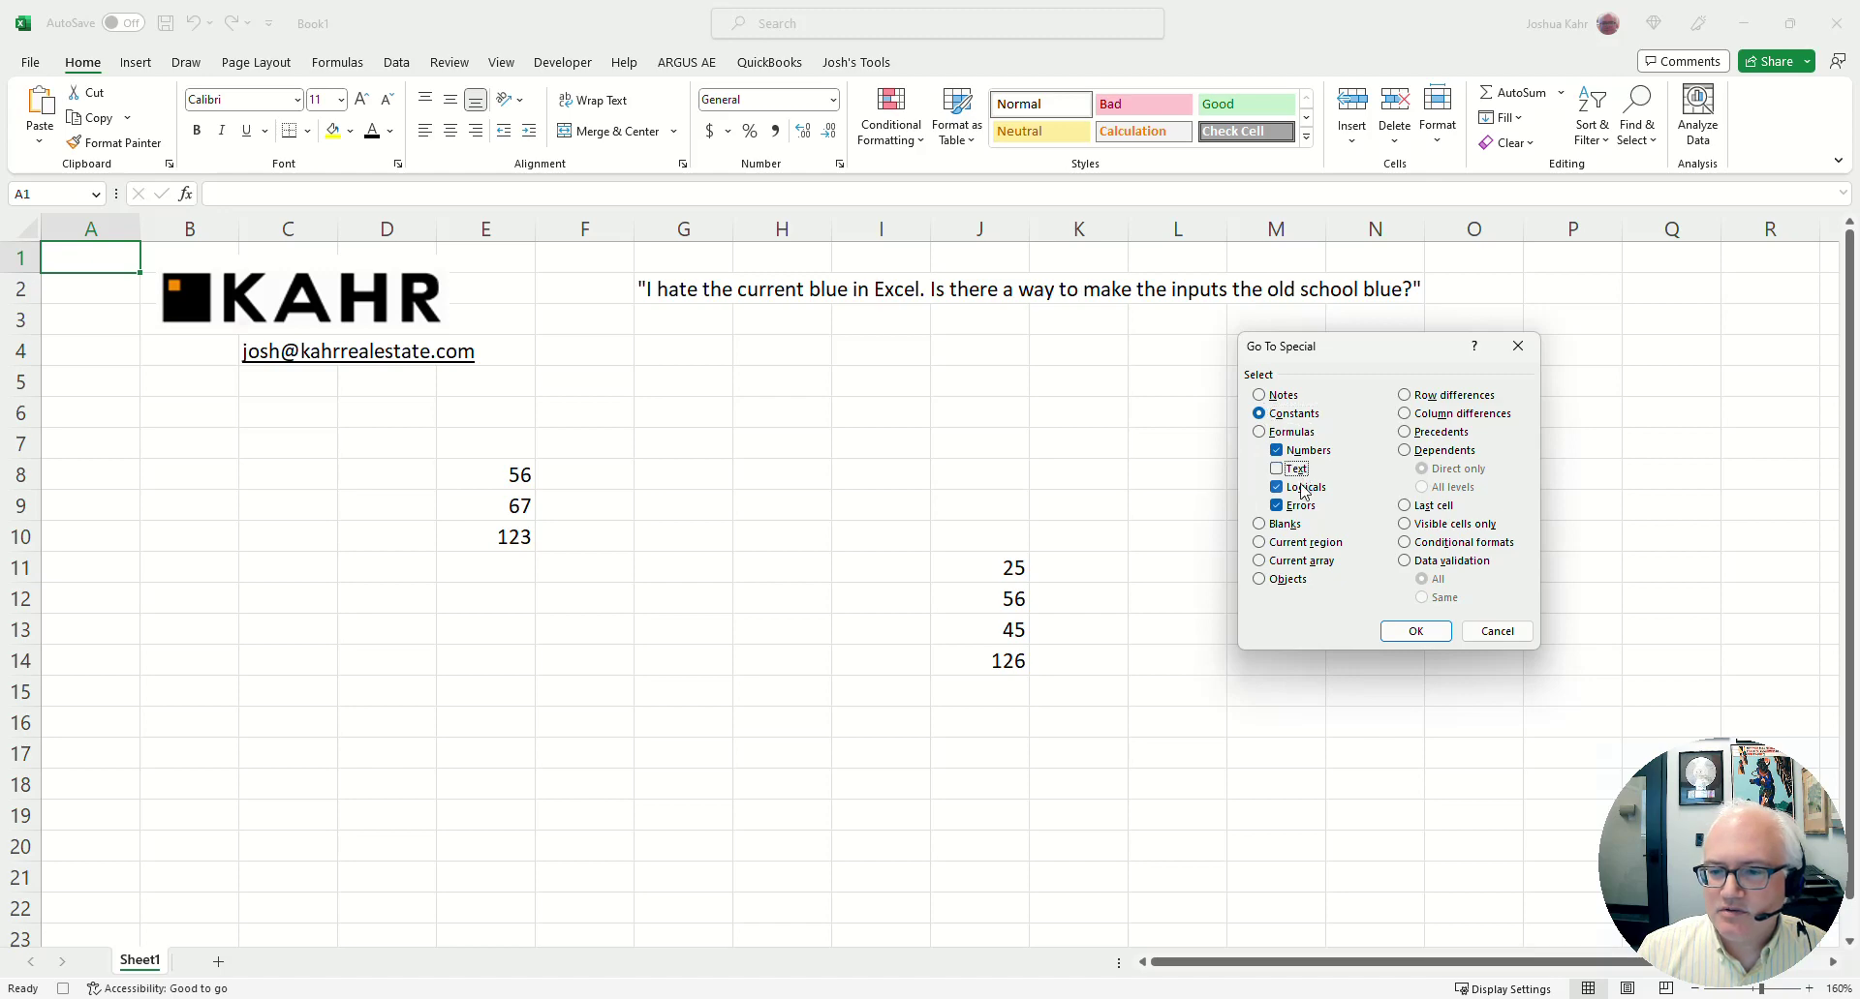
left_click(1307, 505)
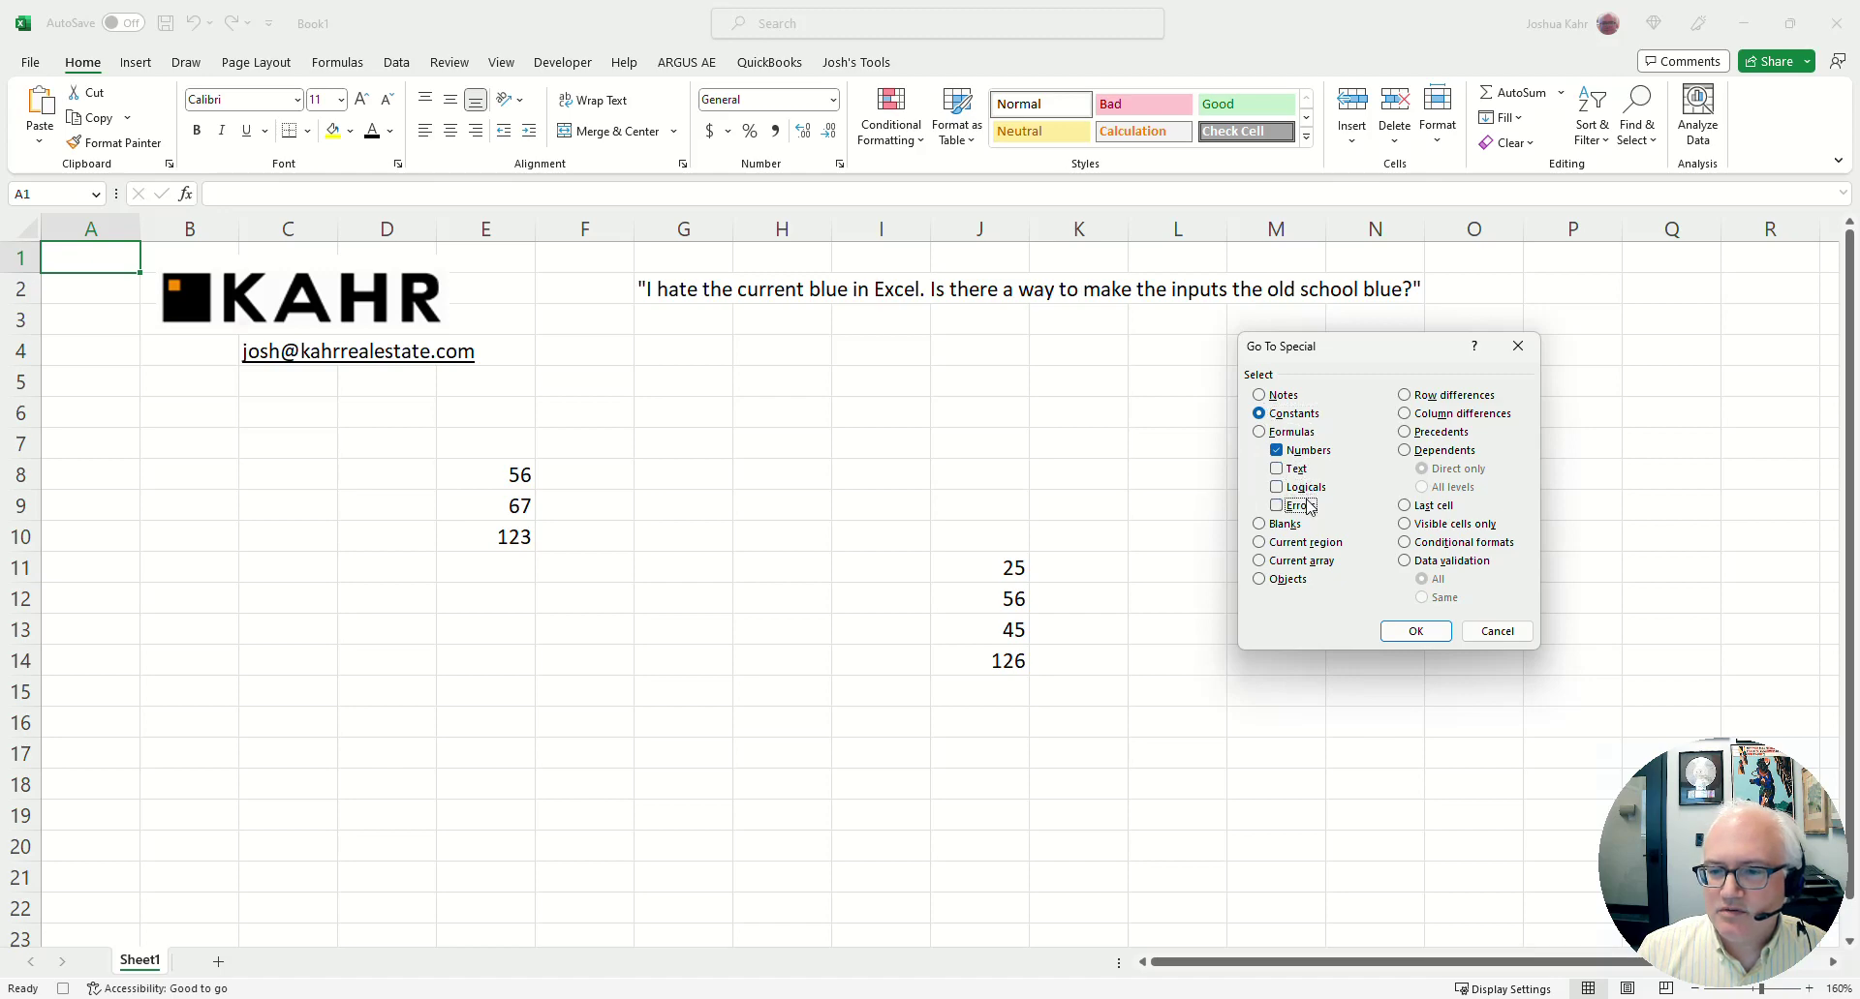
left_click(1414, 632)
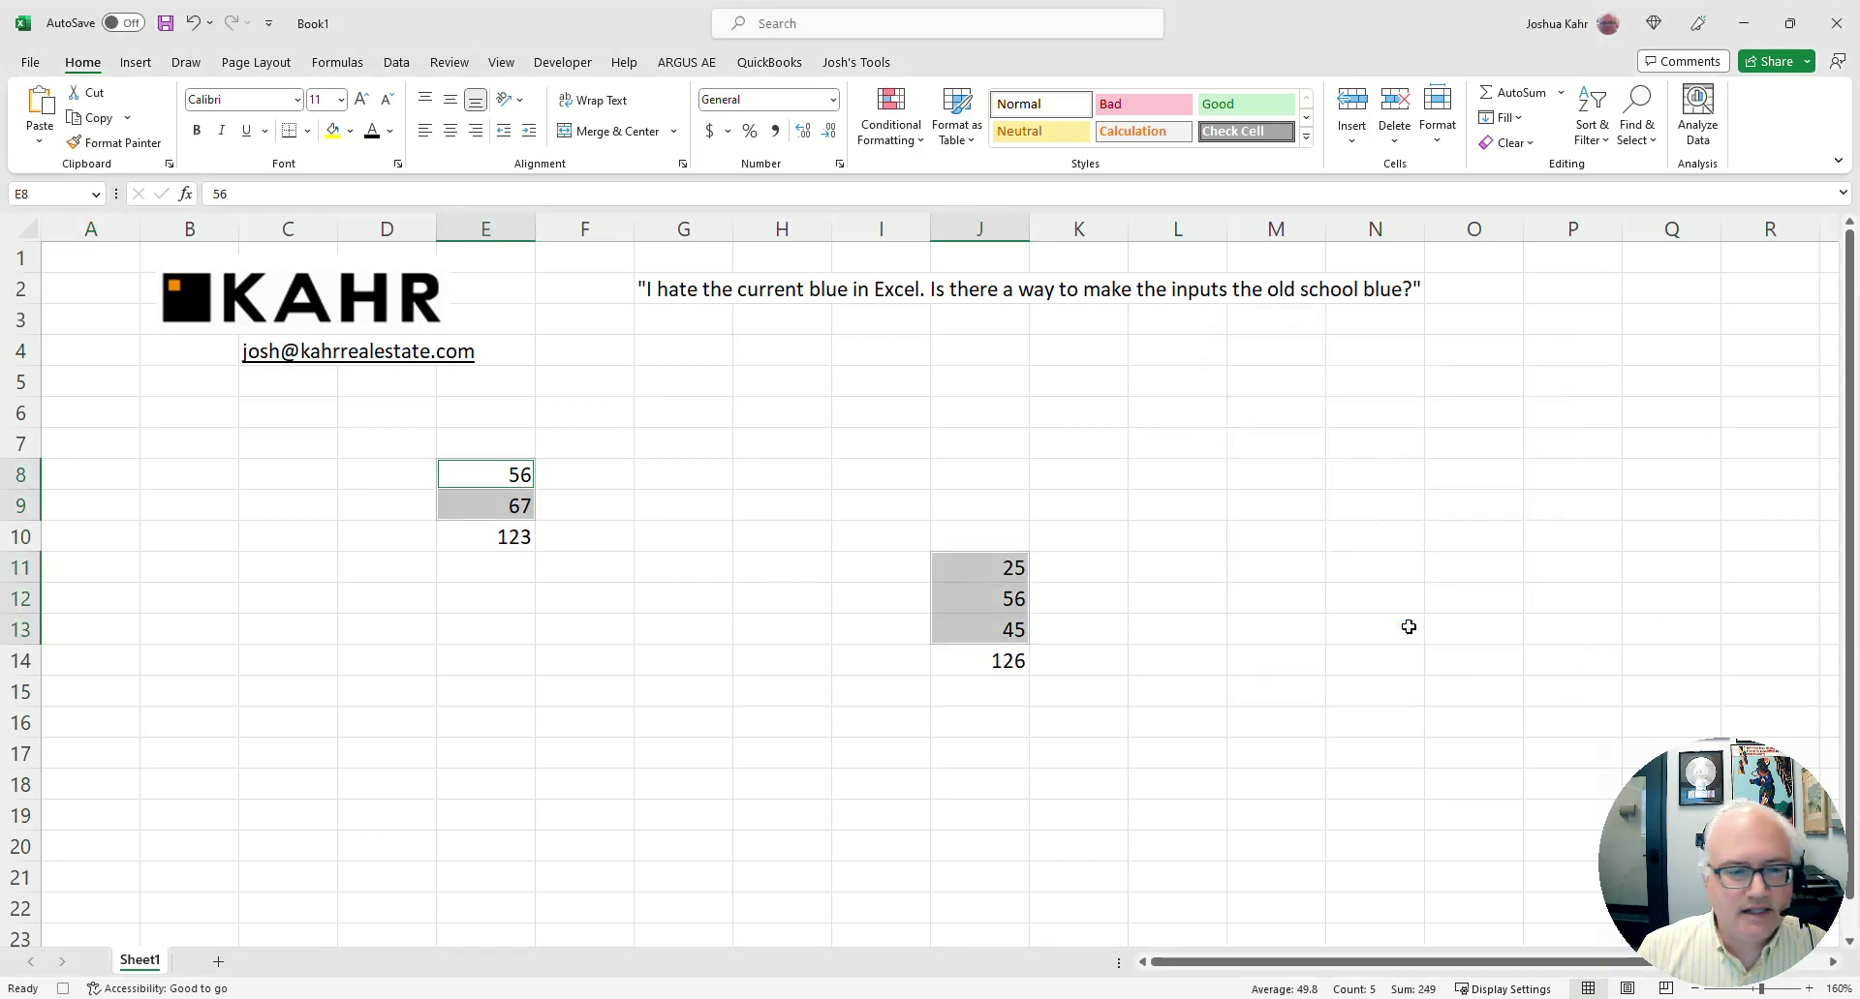
- Colour the selected input numbers dark blue and return to cell A1
left_click(389, 131)
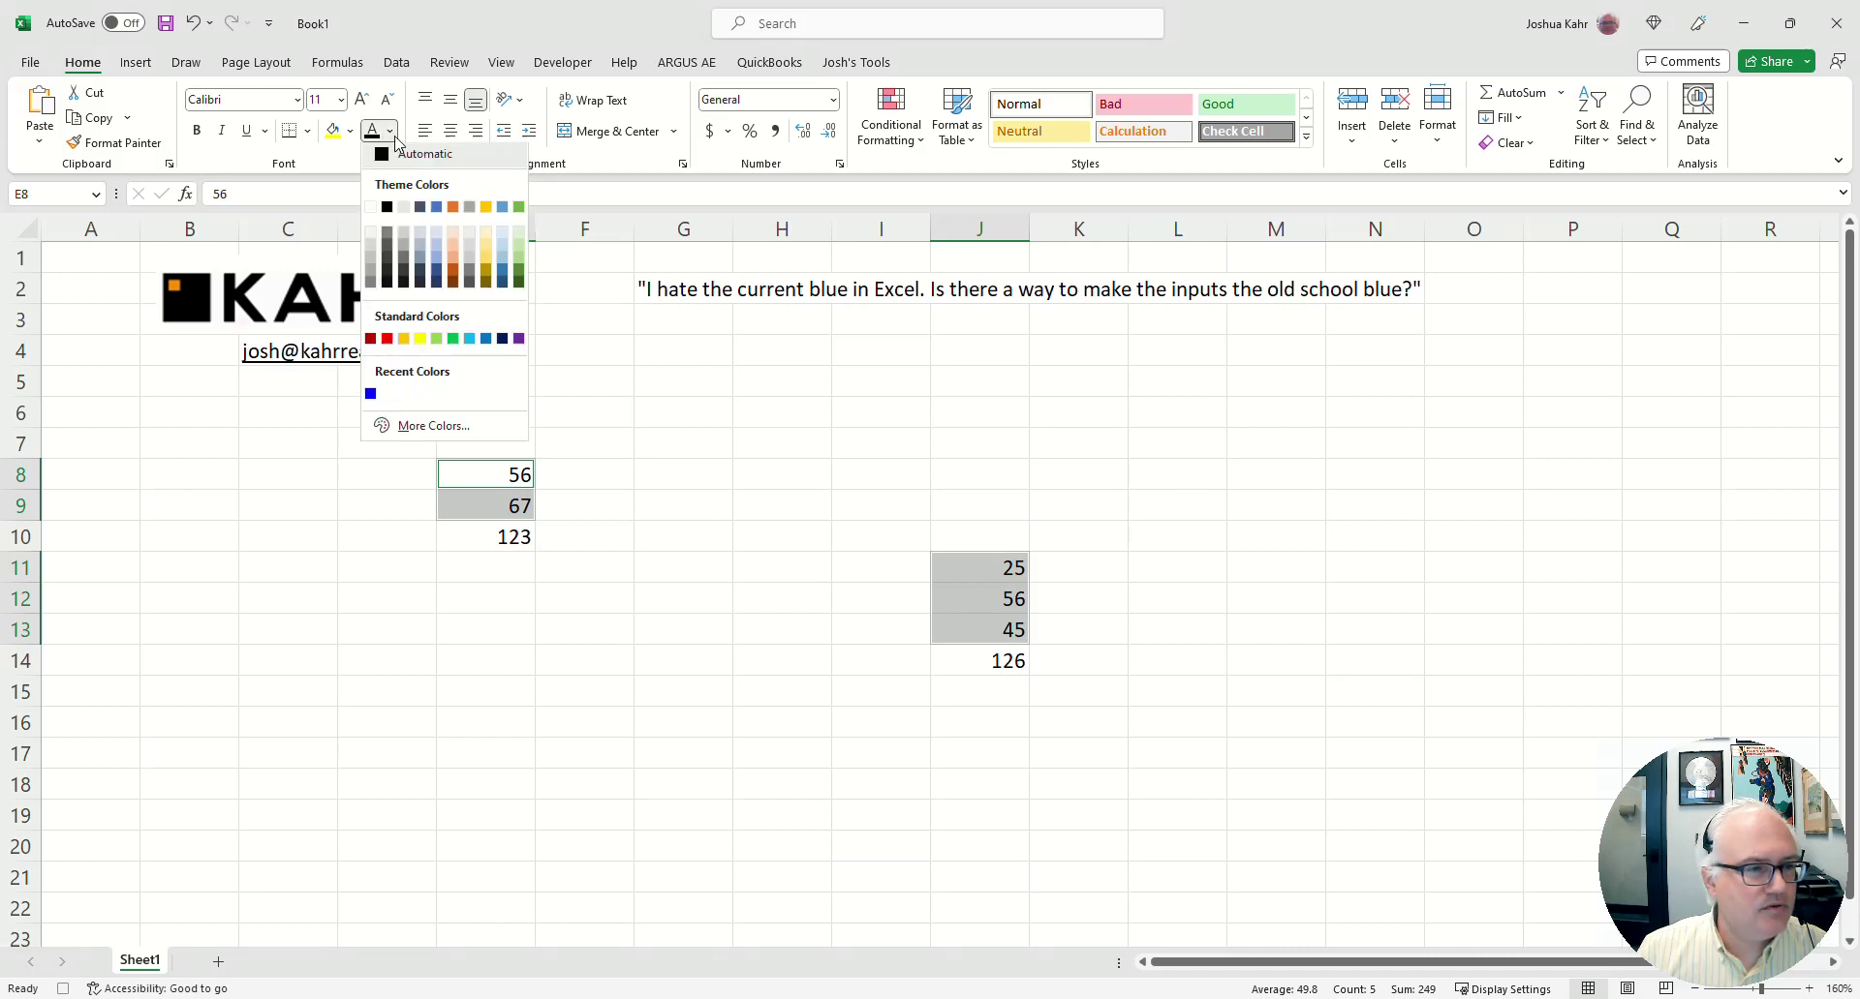
left_click(371, 398)
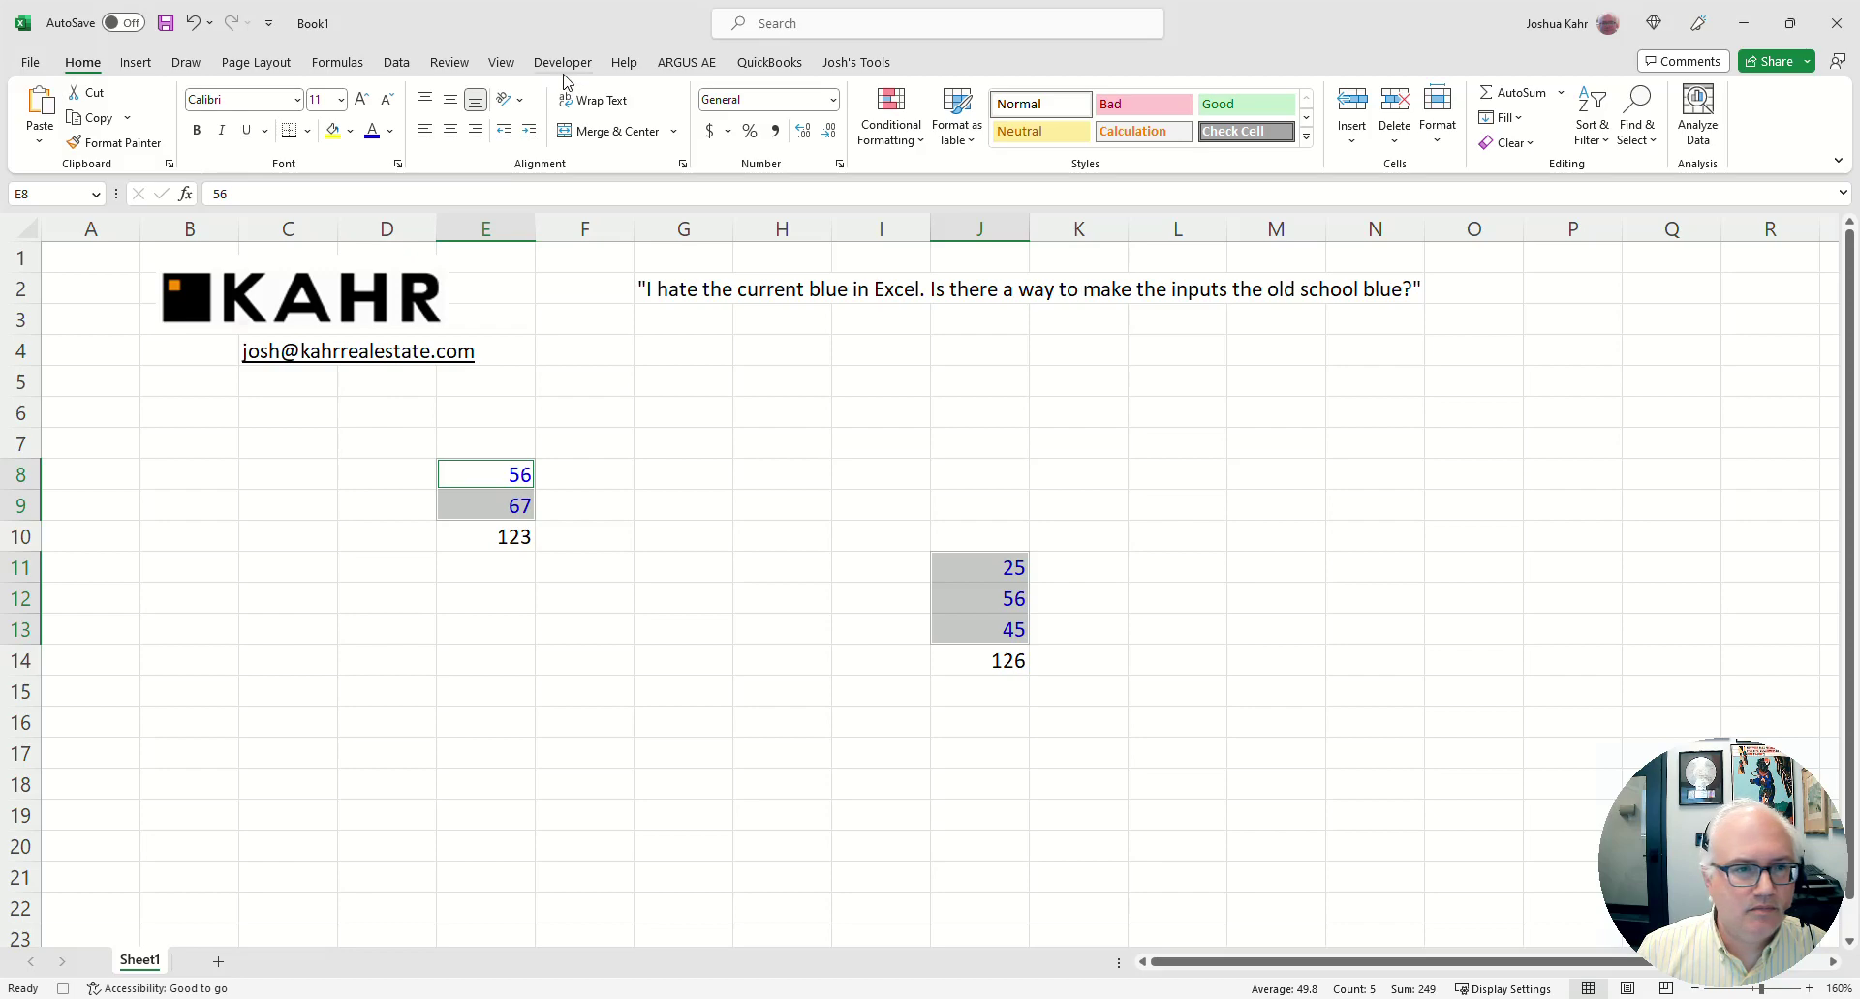
left_click(97, 267)
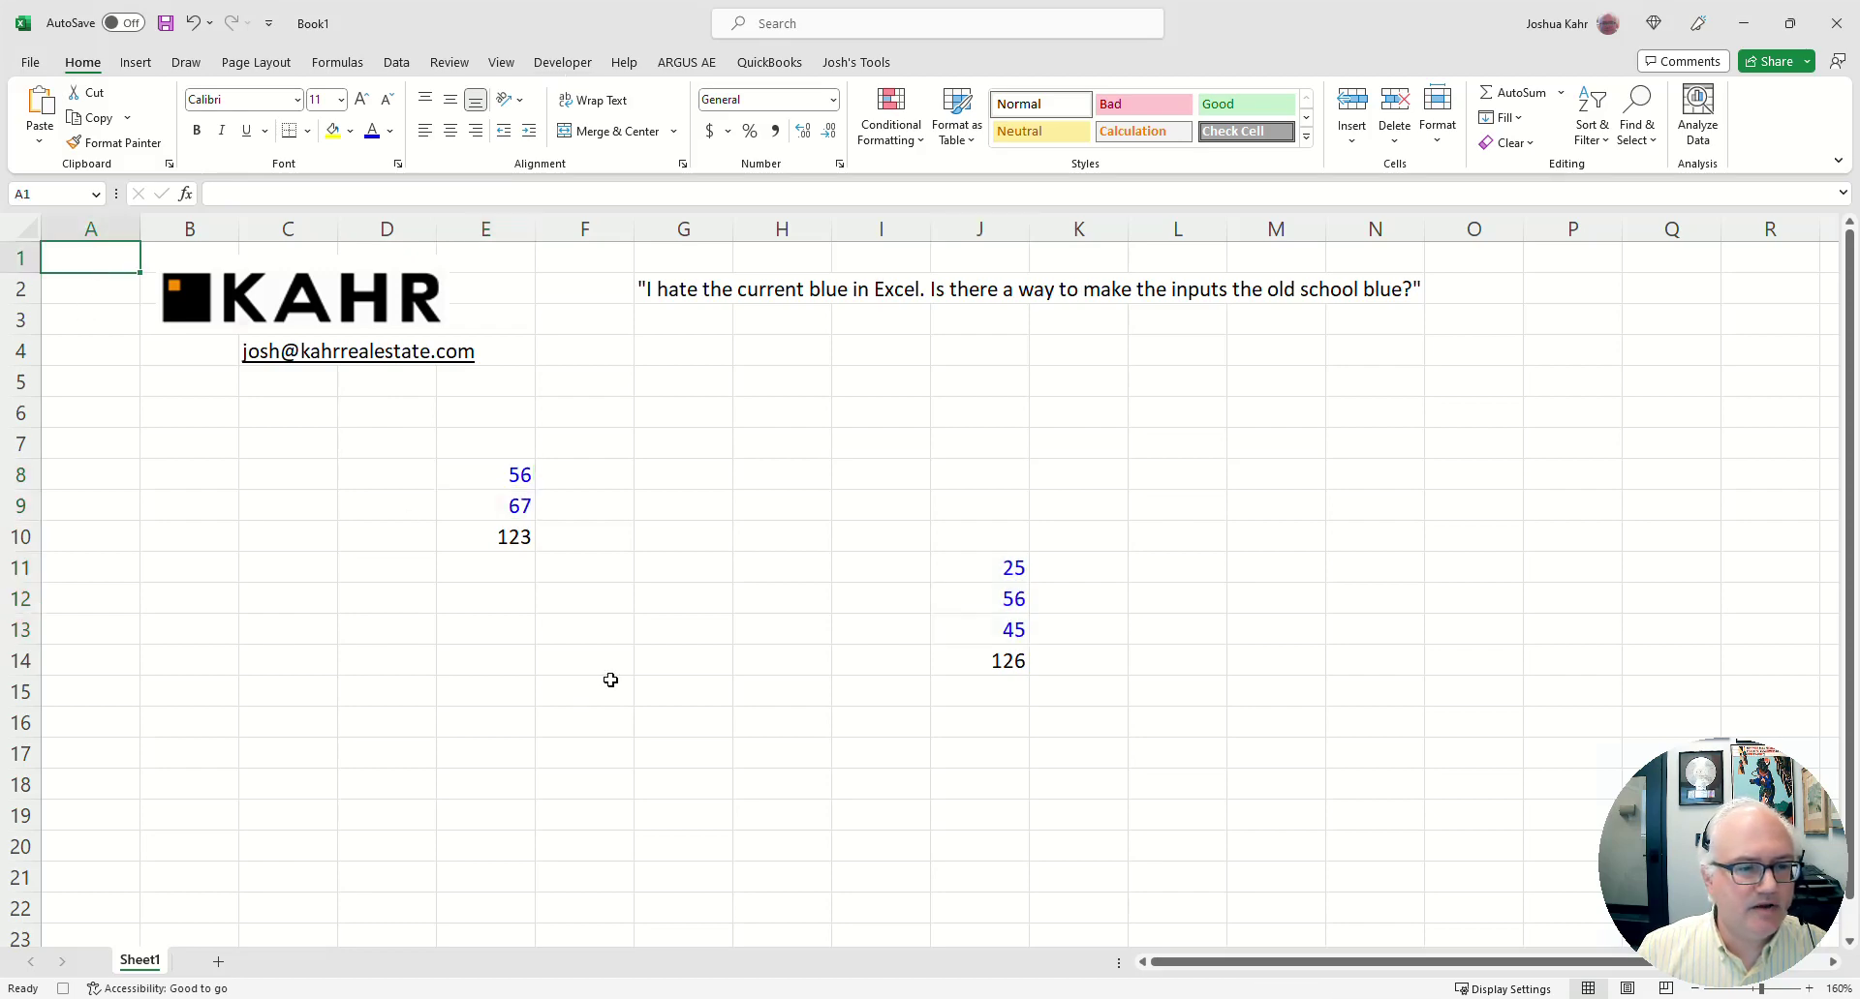
left_click(564, 63)
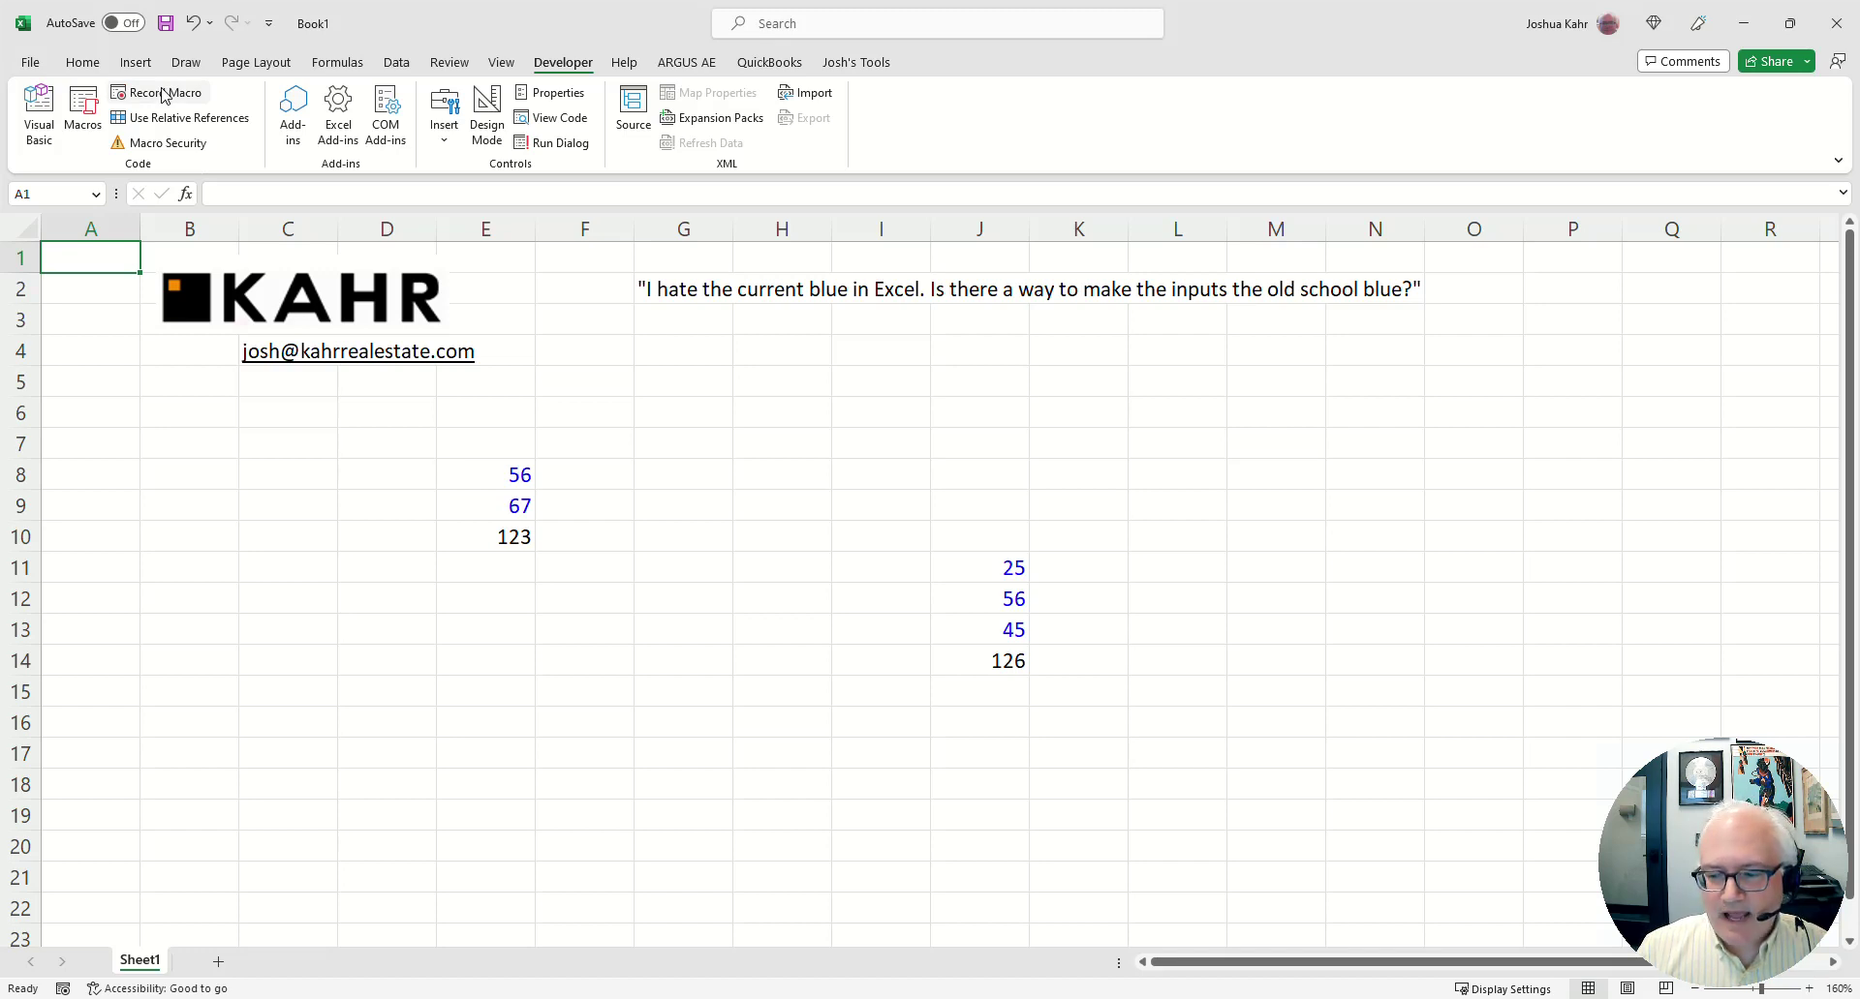
- Reset the whole worksheet's font colour to Automatic black
left_click(87, 124)
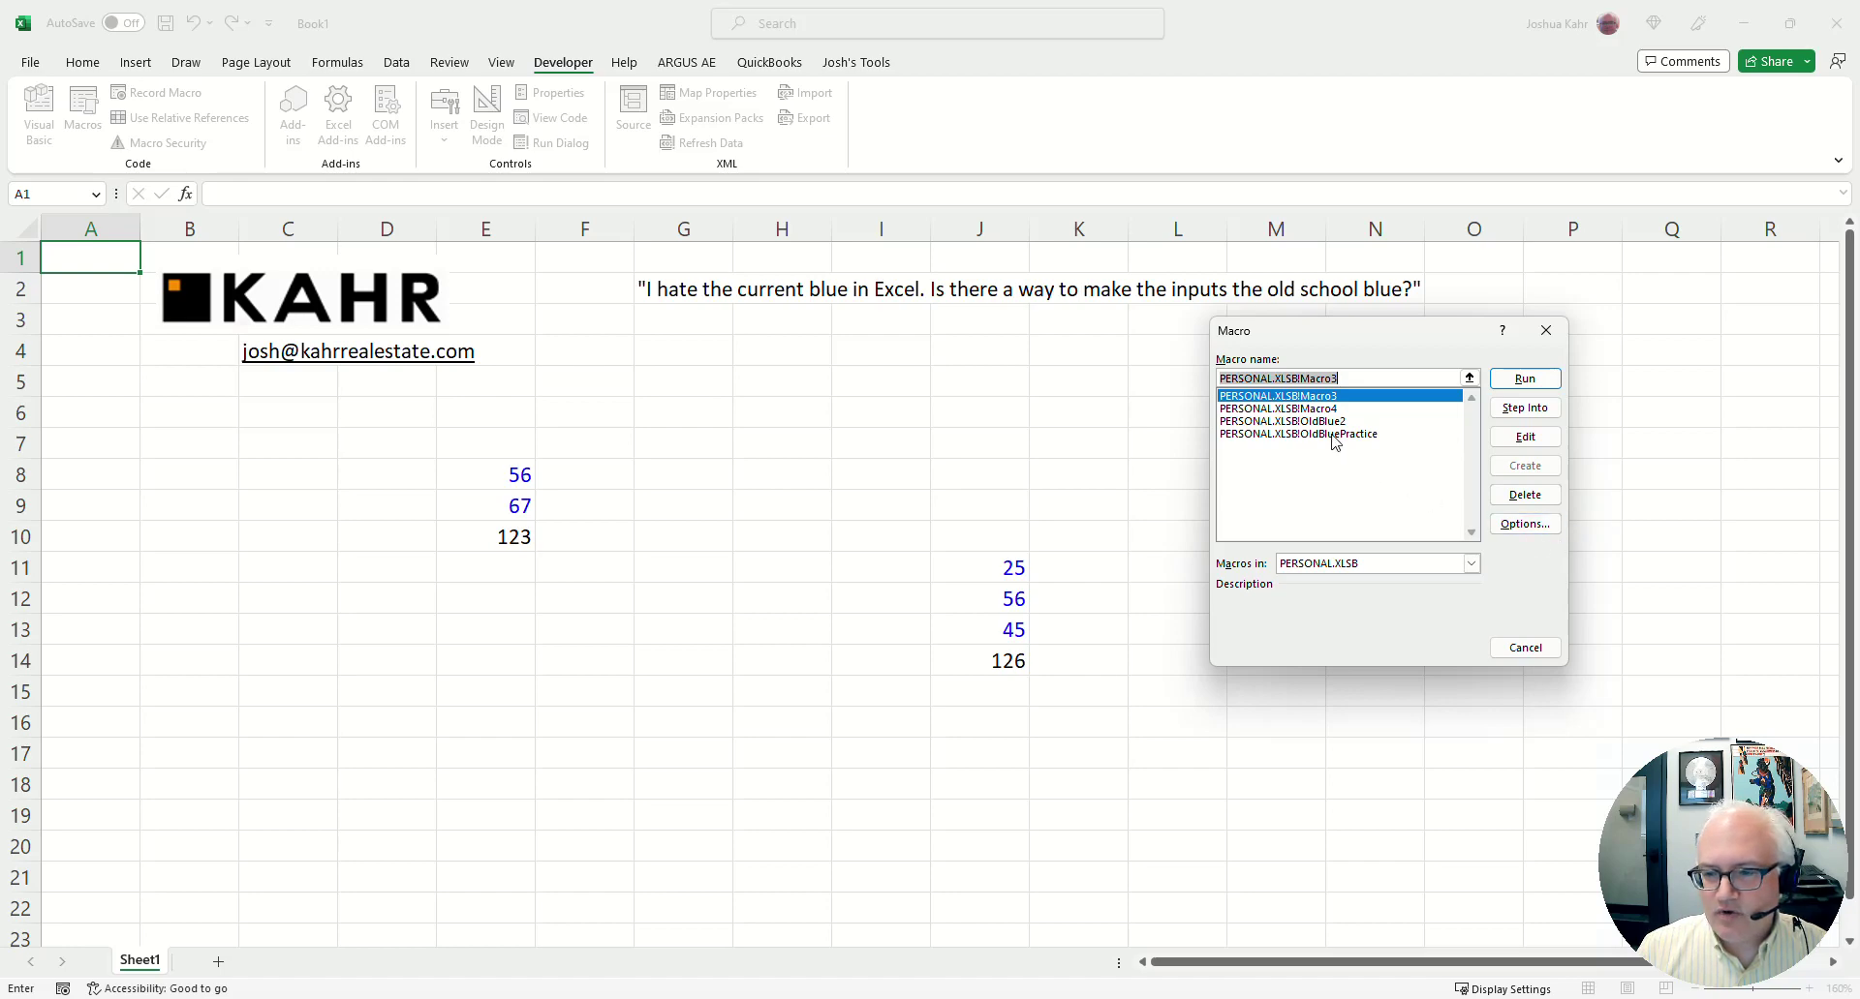
left_click(1545, 330)
left_click(607, 500)
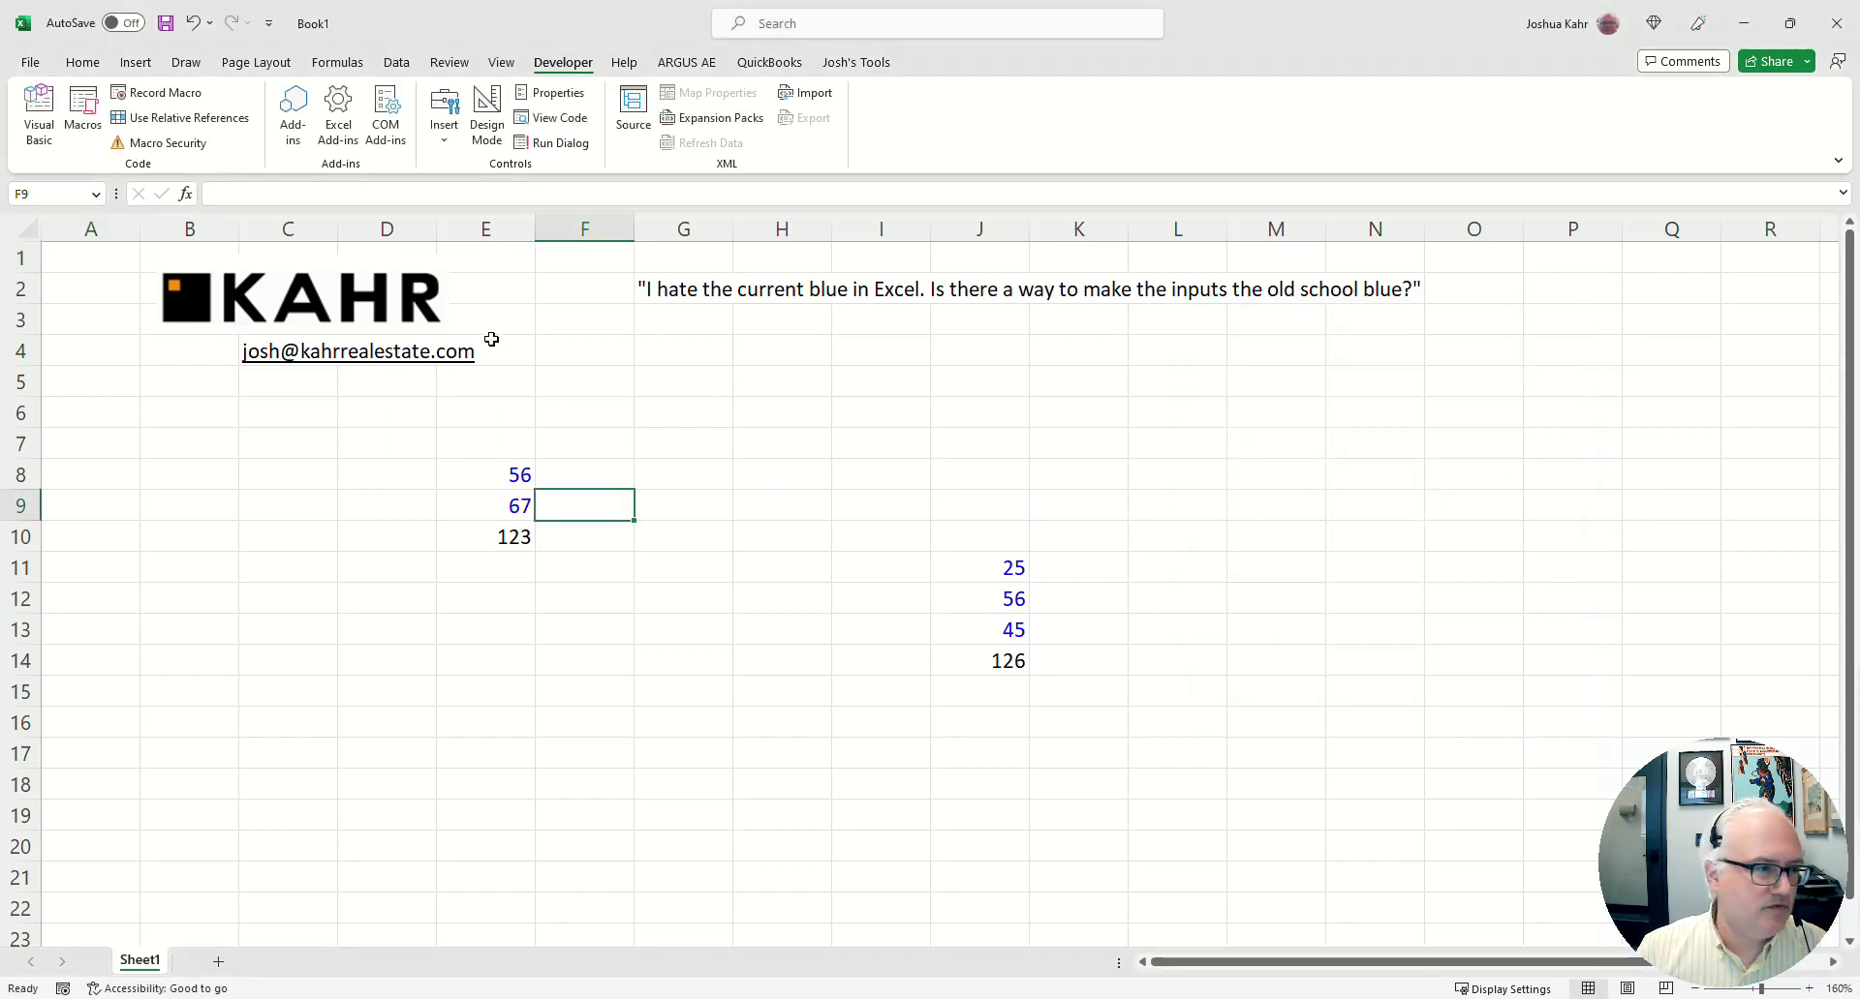
left_click(24, 229)
left_click(82, 62)
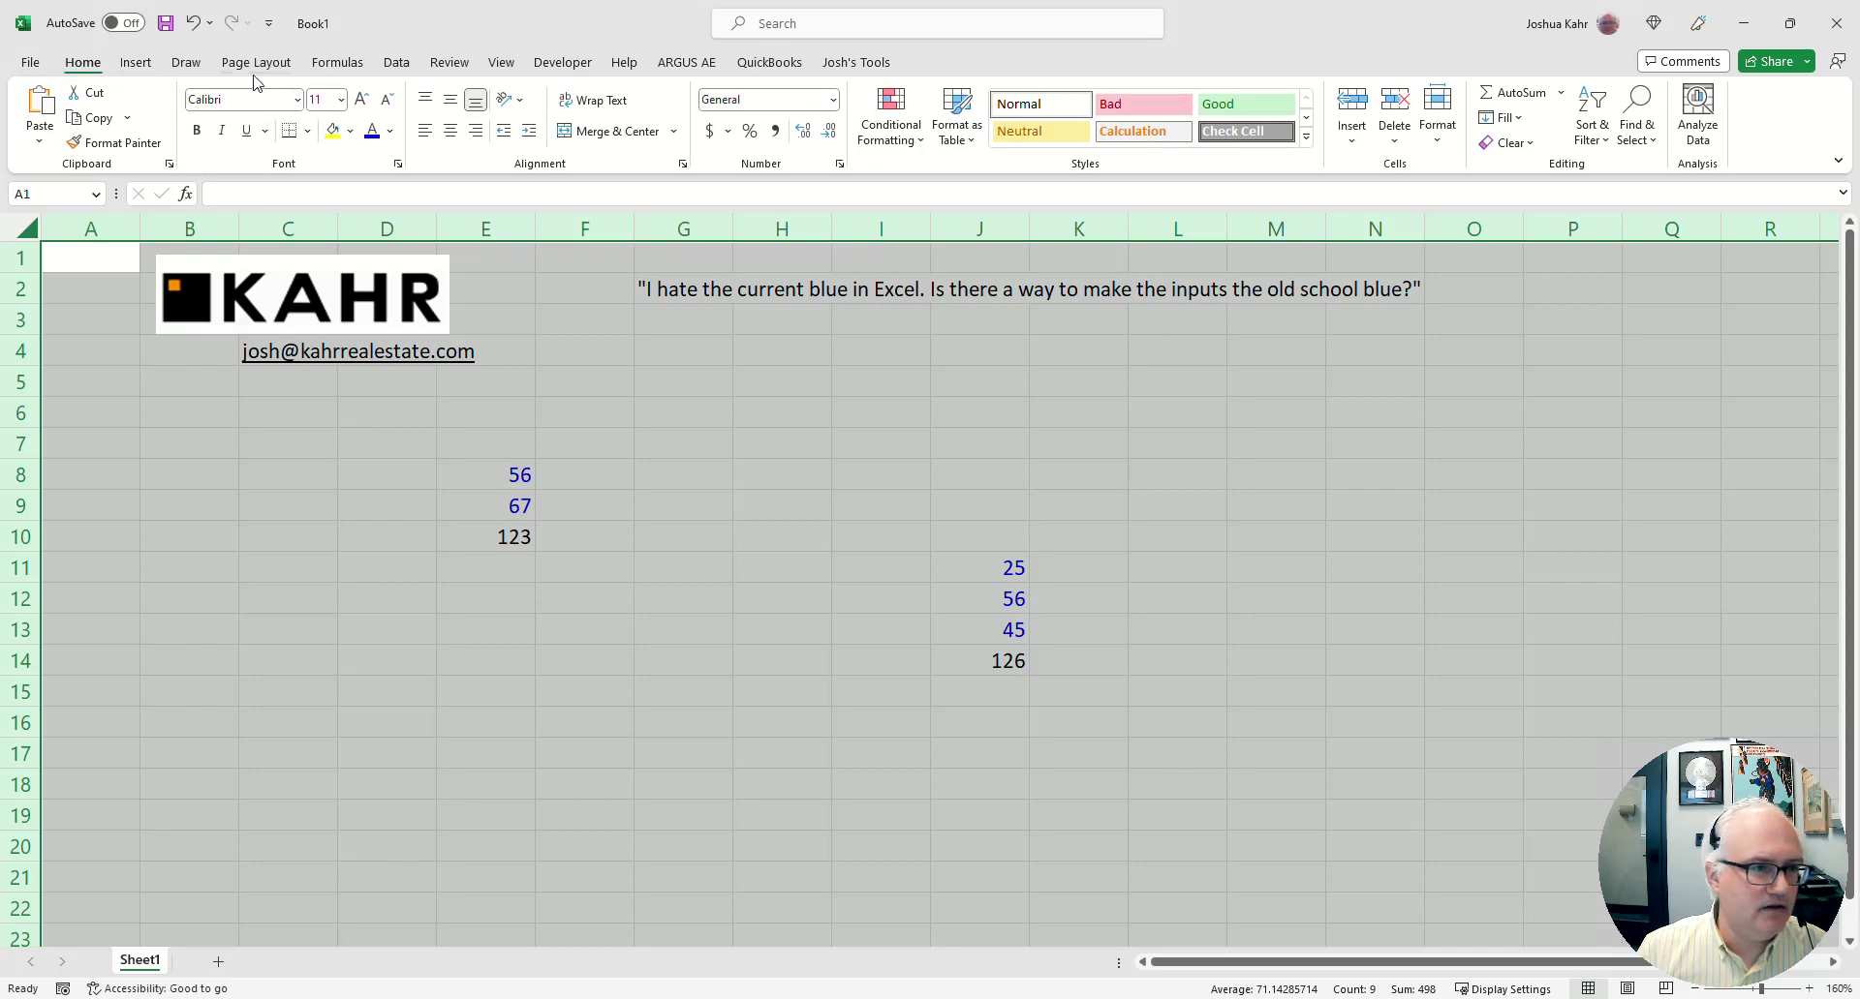
left_click(395, 135)
left_click(591, 320)
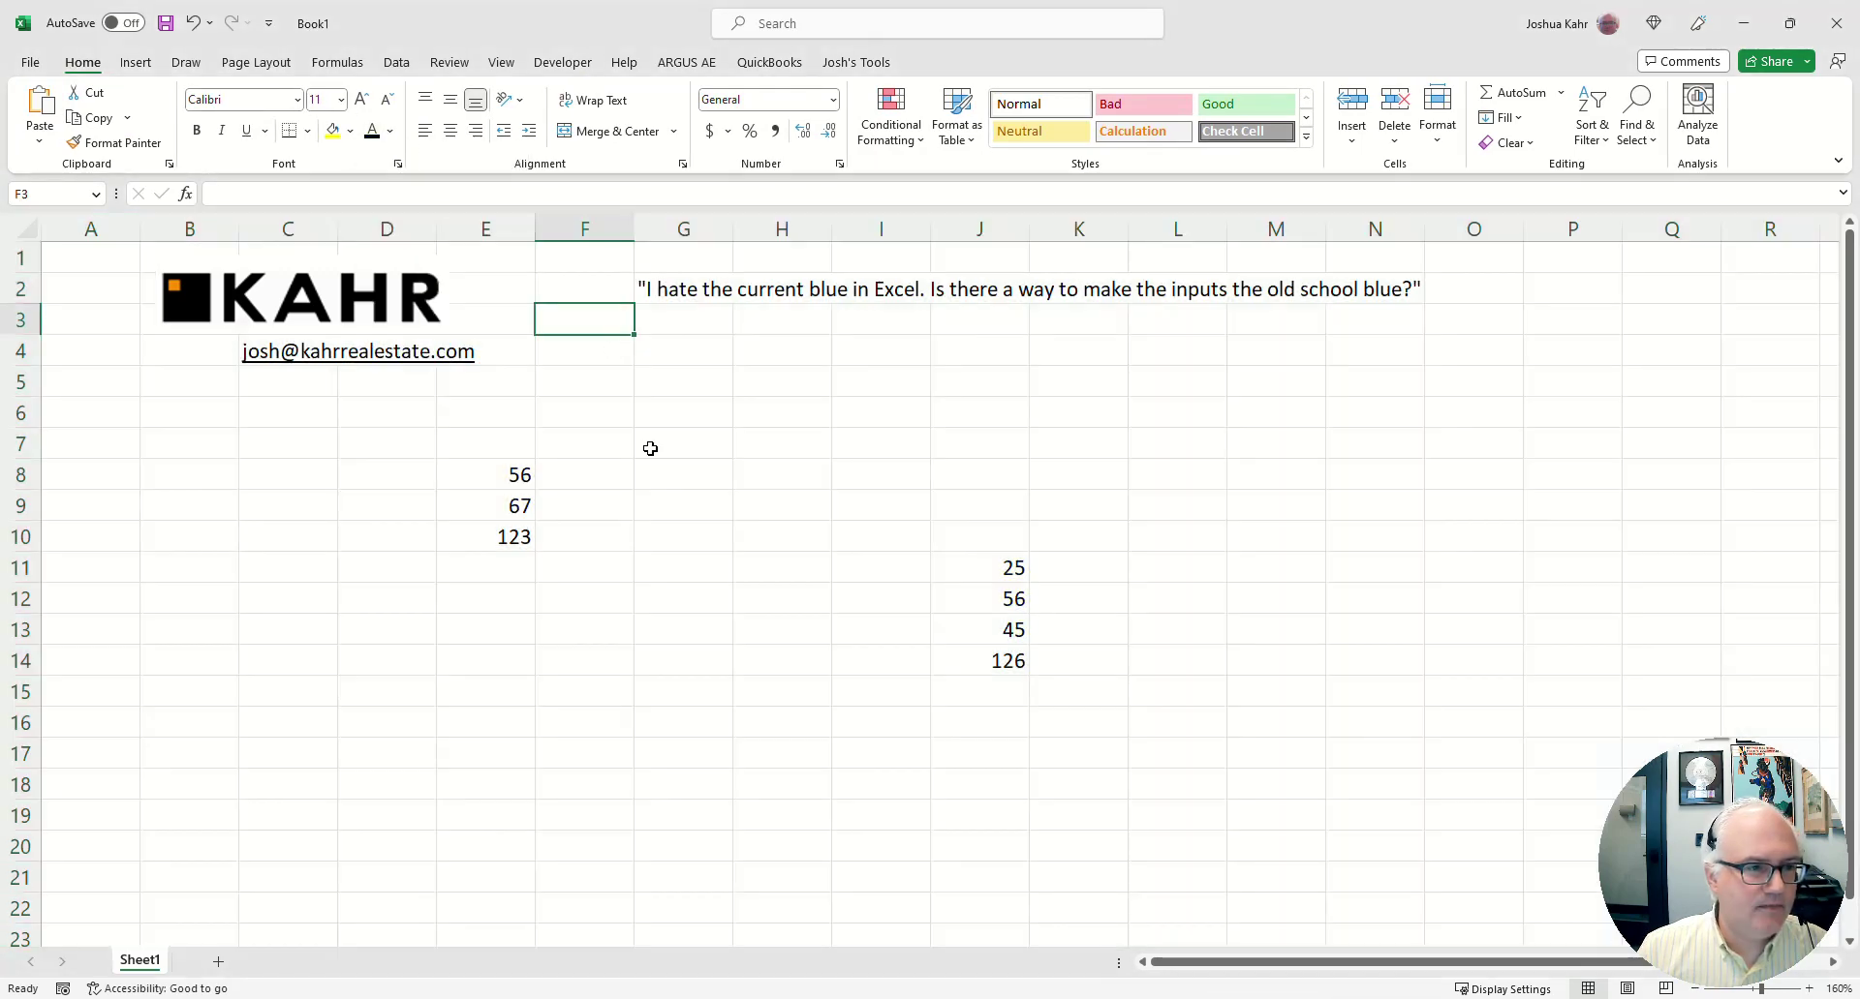
- Run the OldBluePractice macro, then select it again in the Macros list
left_click(559, 64)
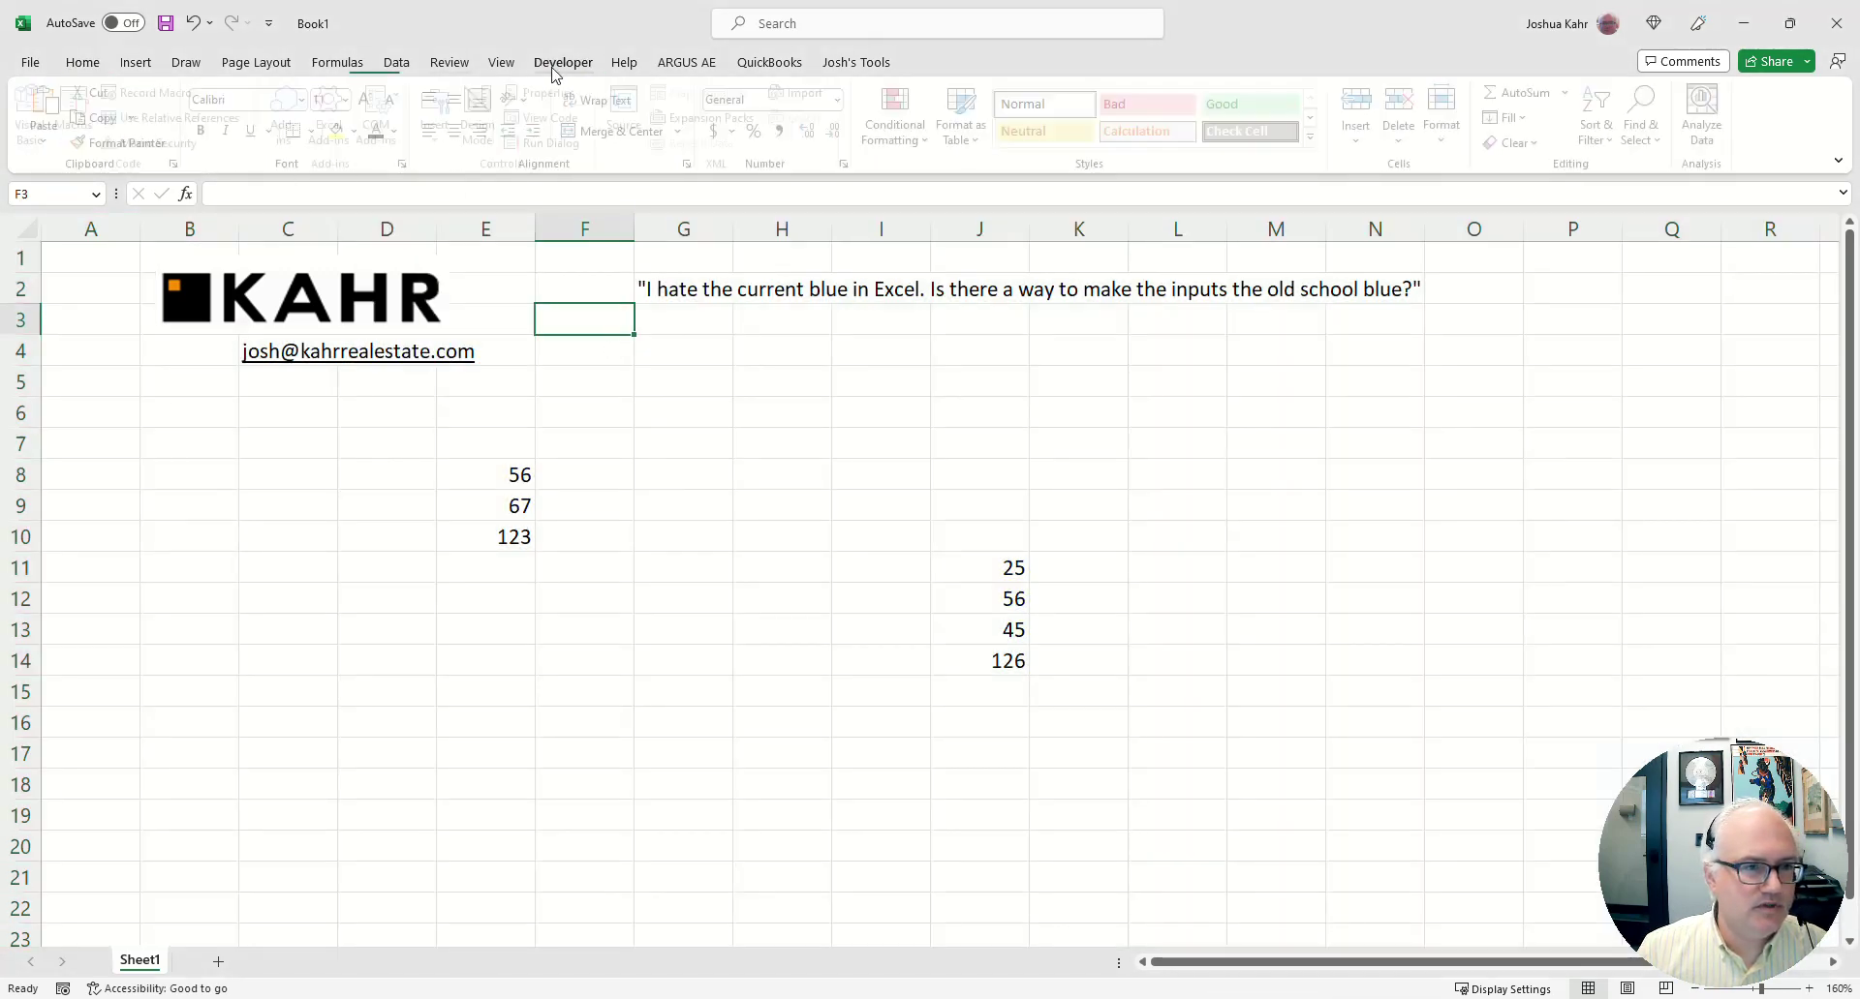
left_click(96, 131)
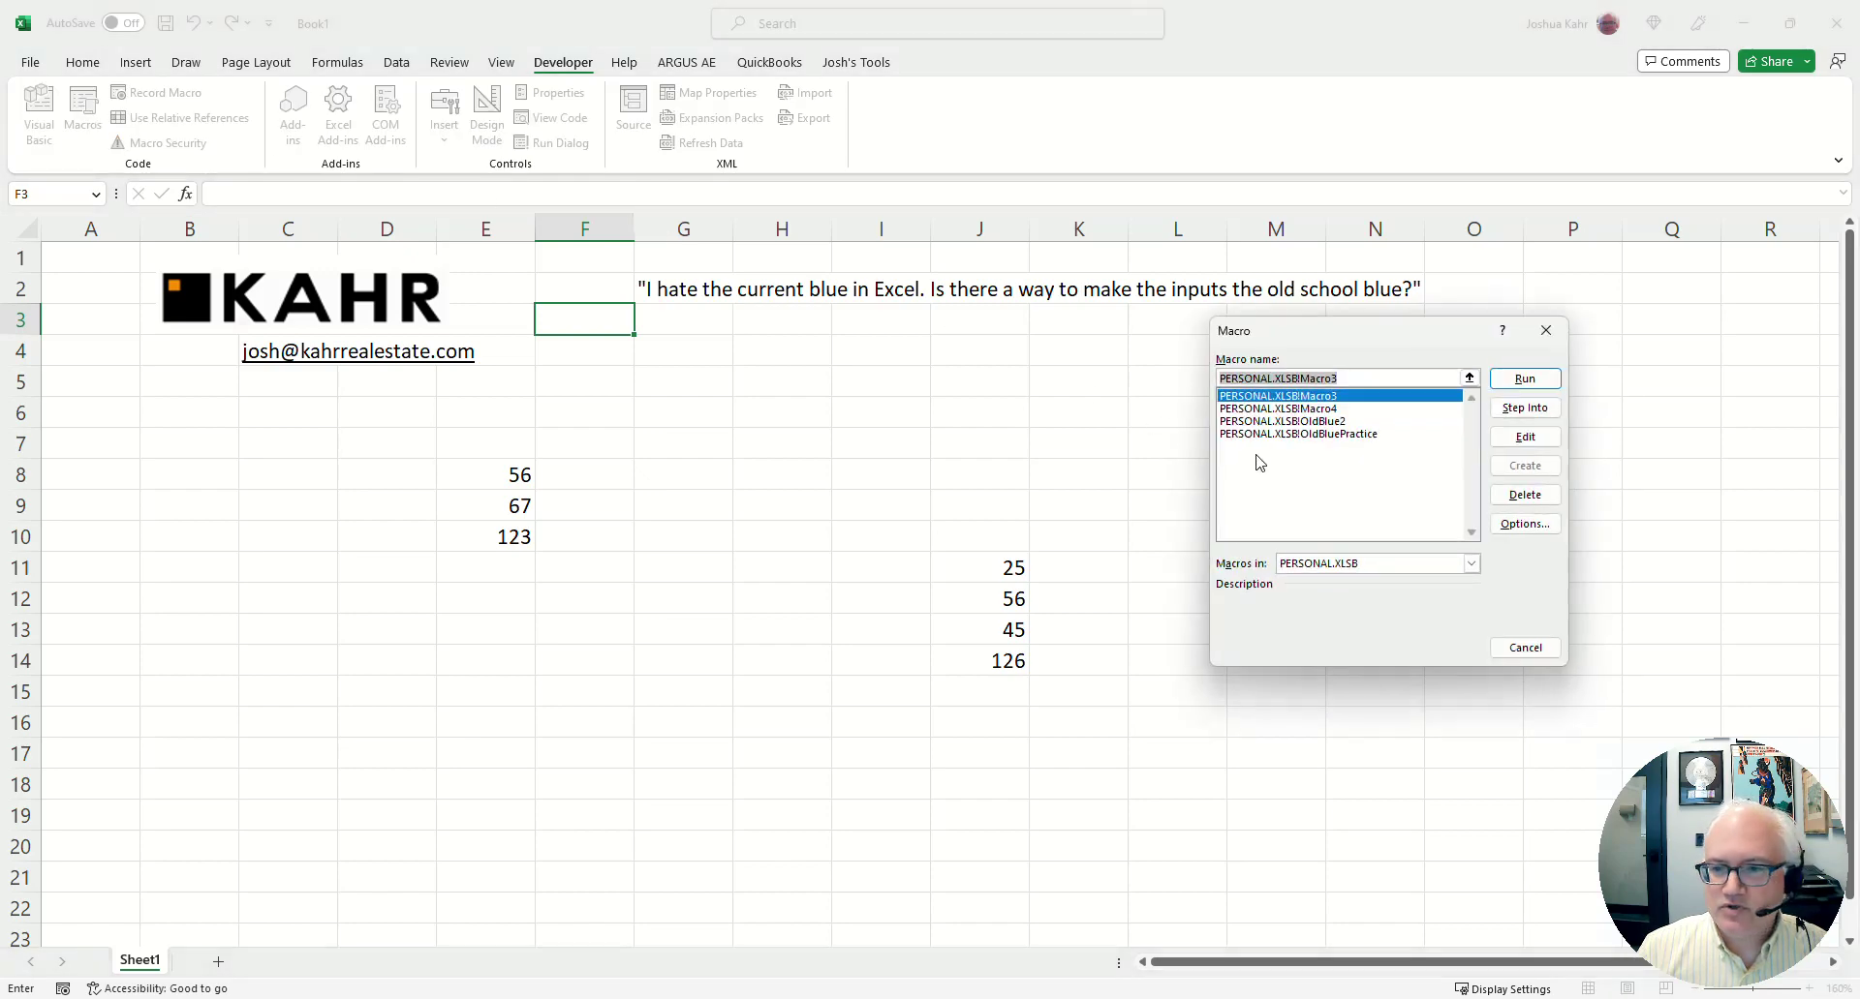
left_click(1278, 434)
left_click(1530, 380)
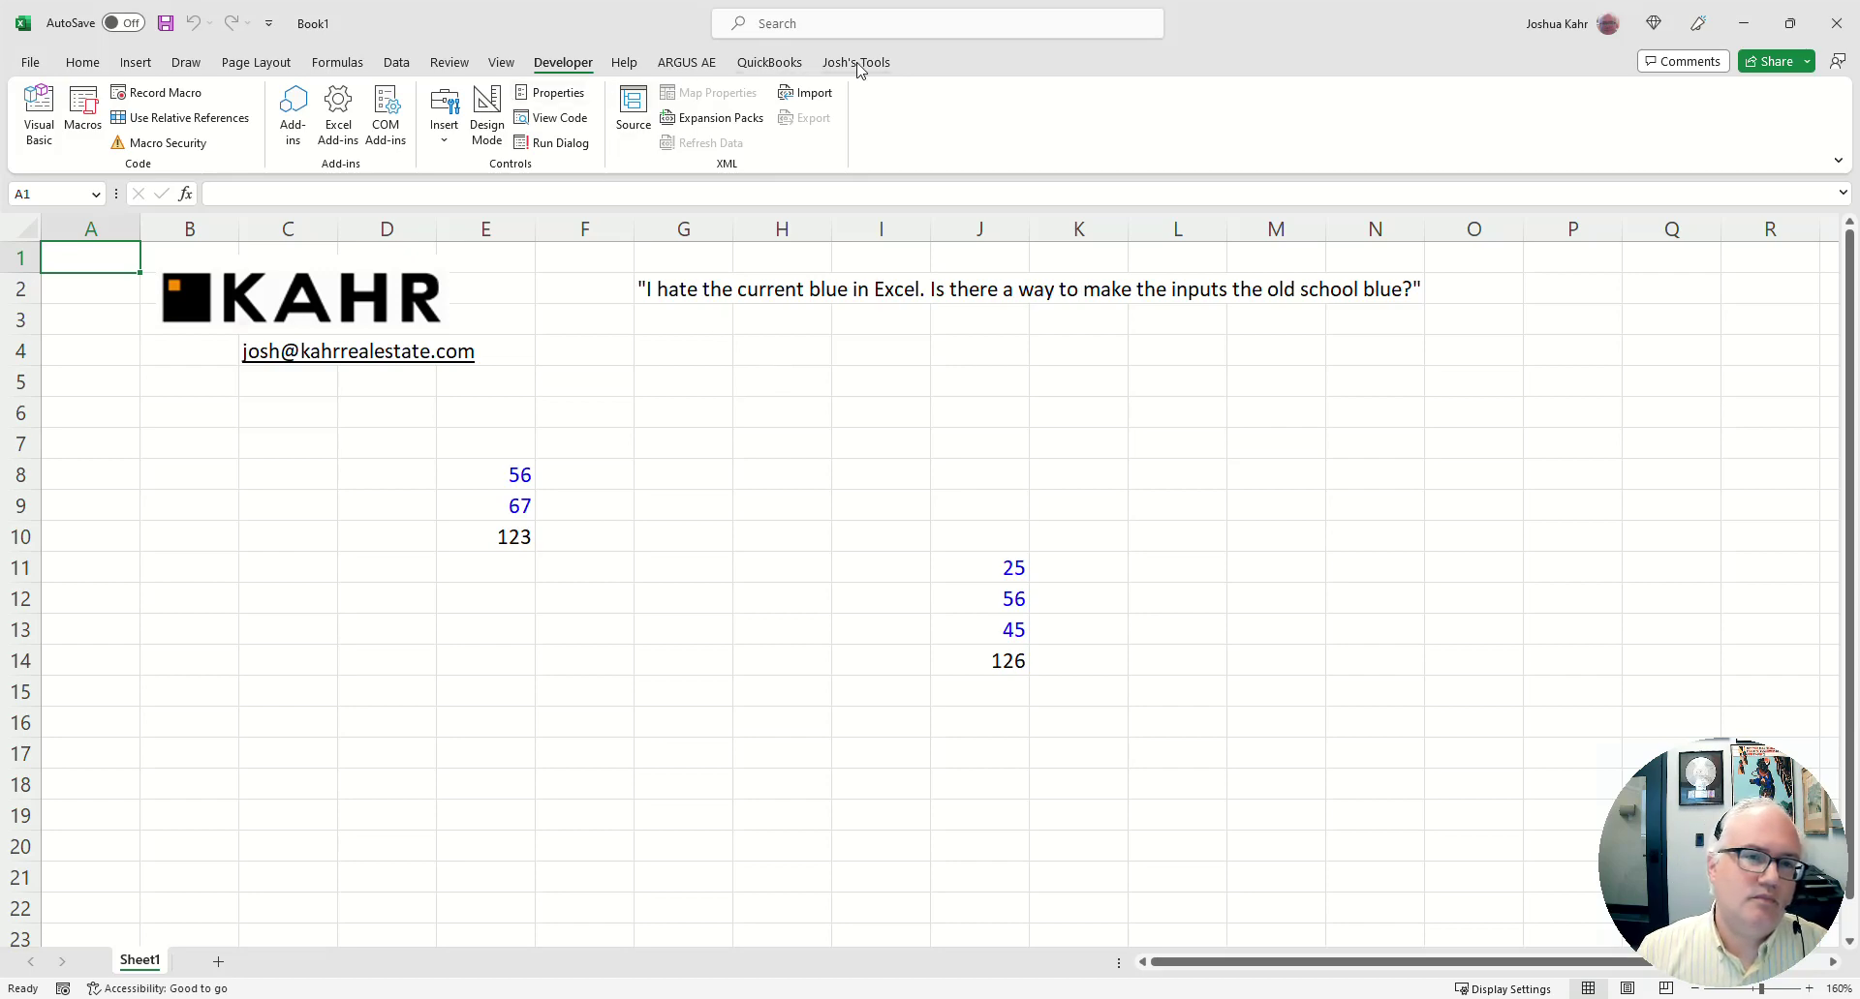
left_click(82, 115)
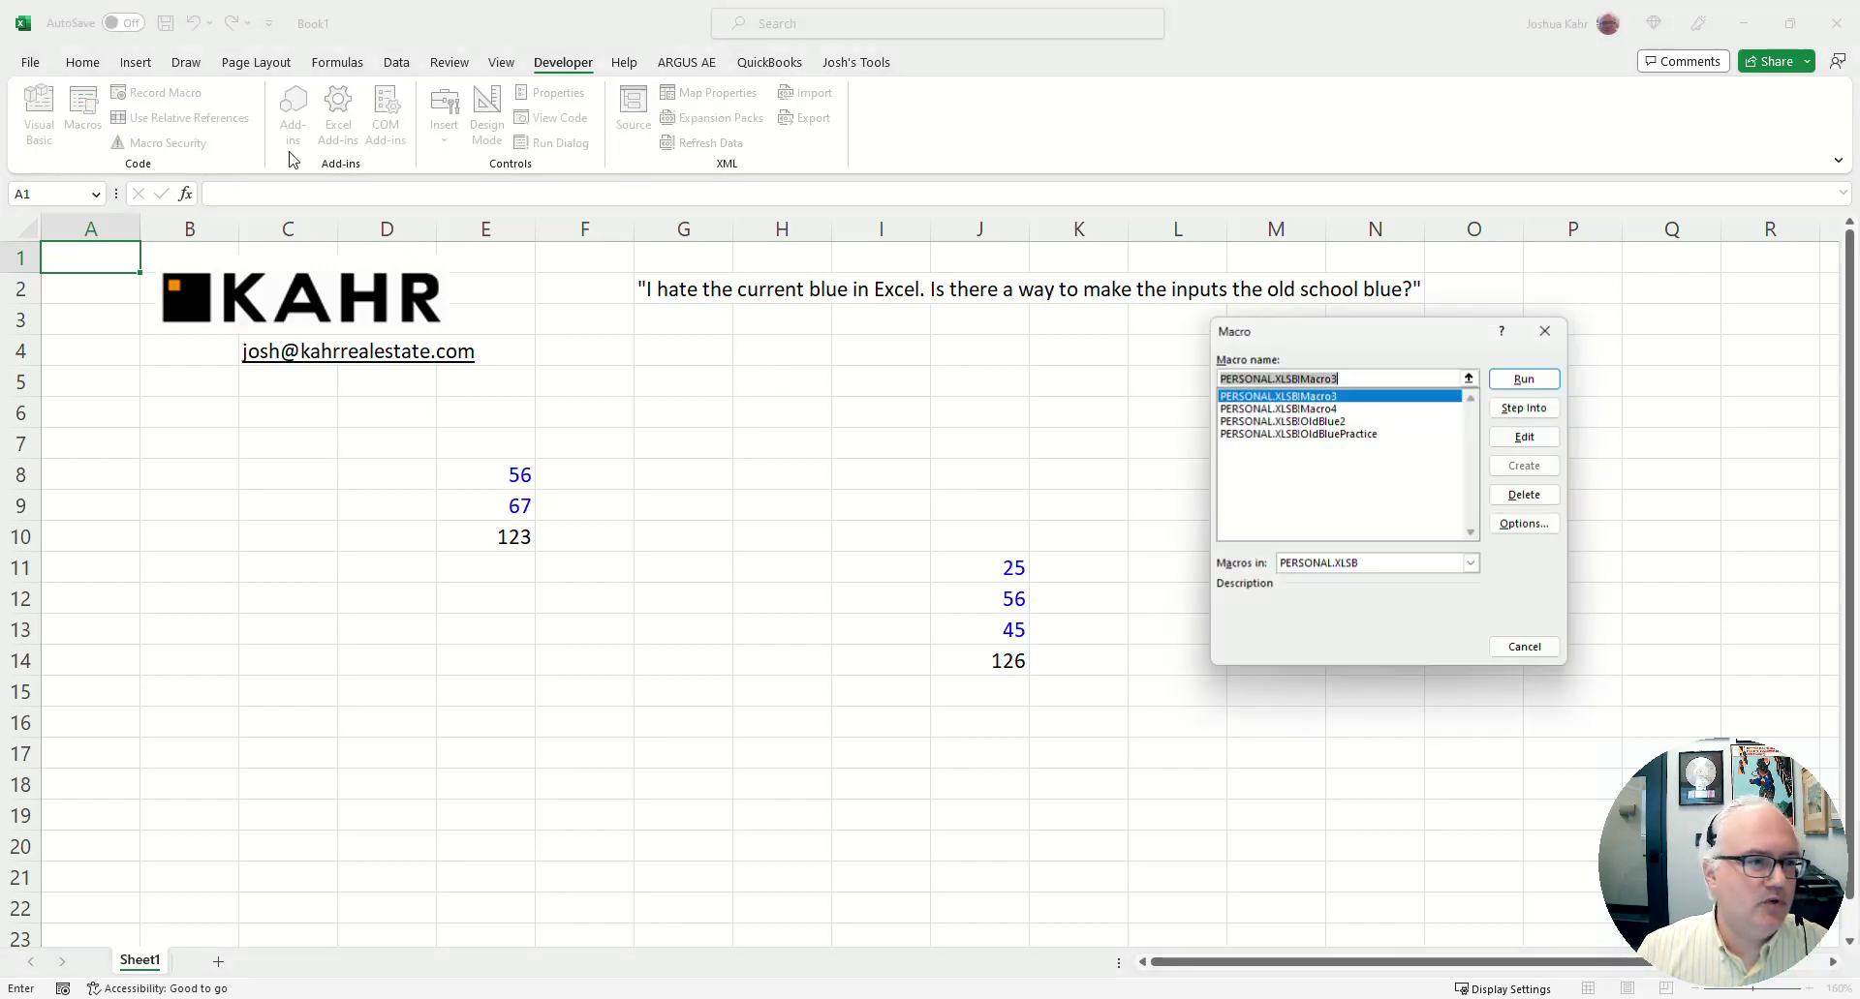
left_click(1302, 434)
- Dismiss the hidden-workbook warning and review OldBluePractice's code via Step Into
left_click(1525, 437)
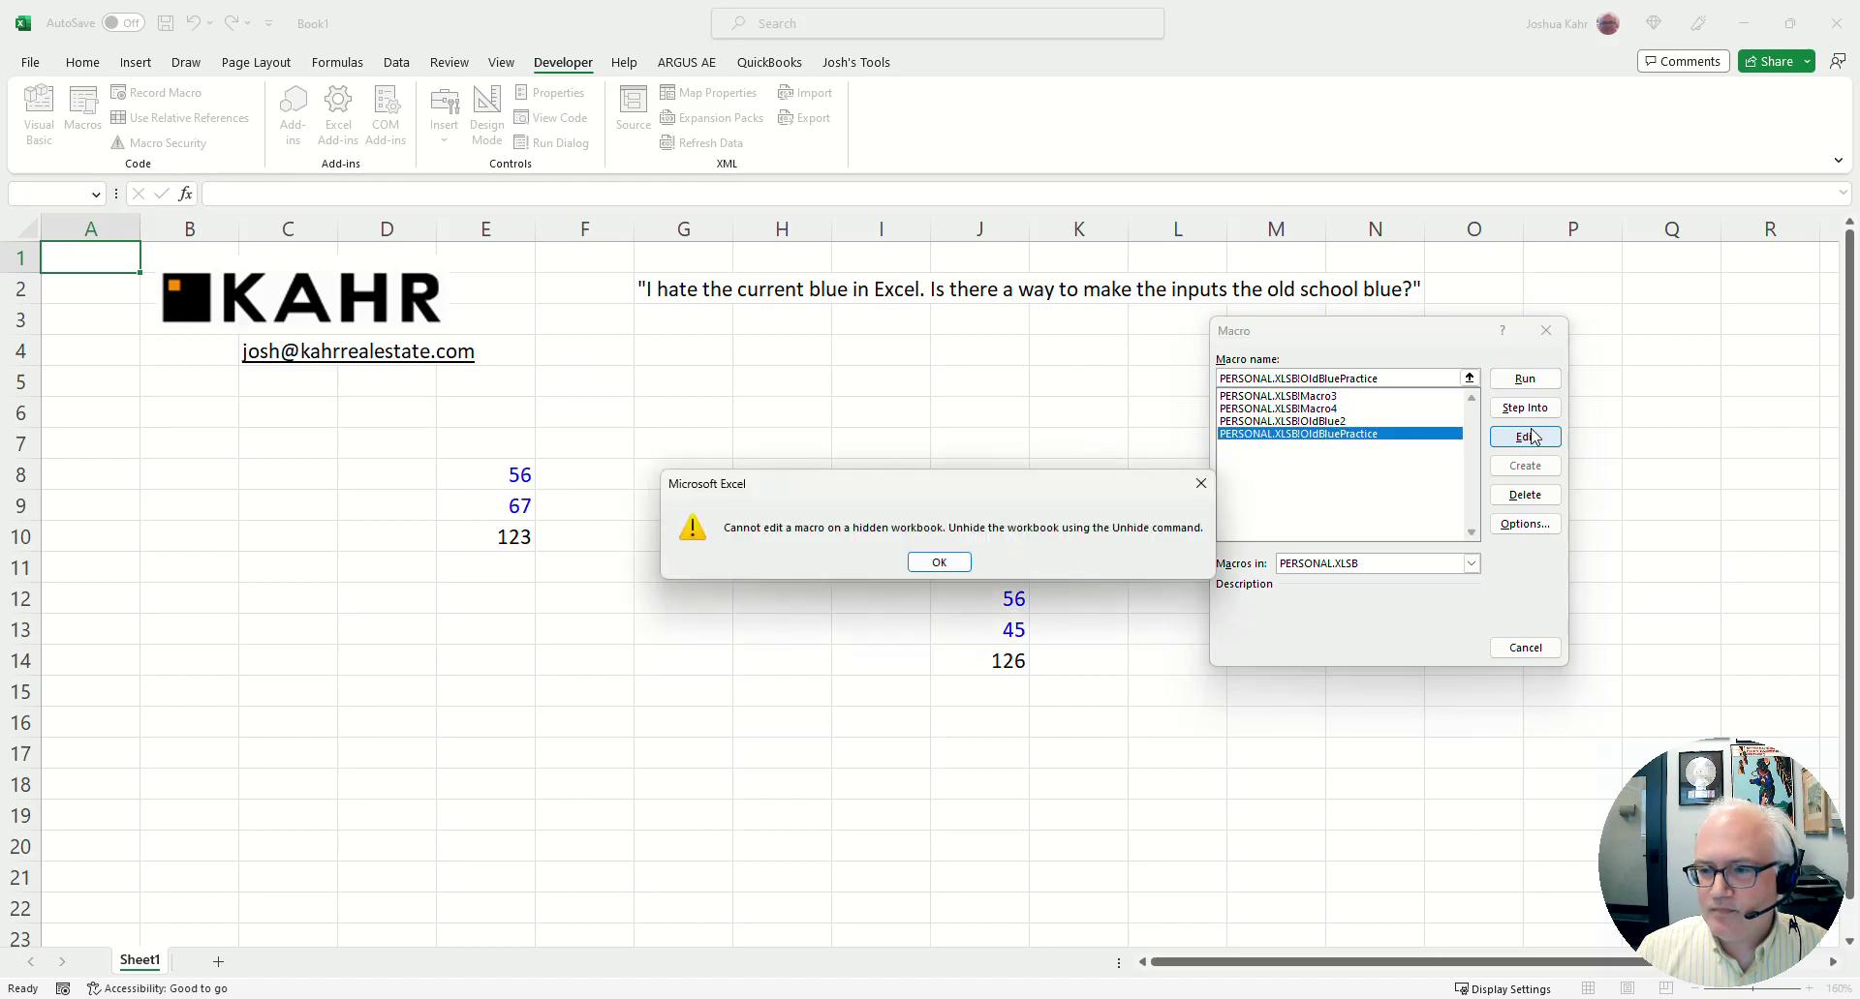
left_click(934, 563)
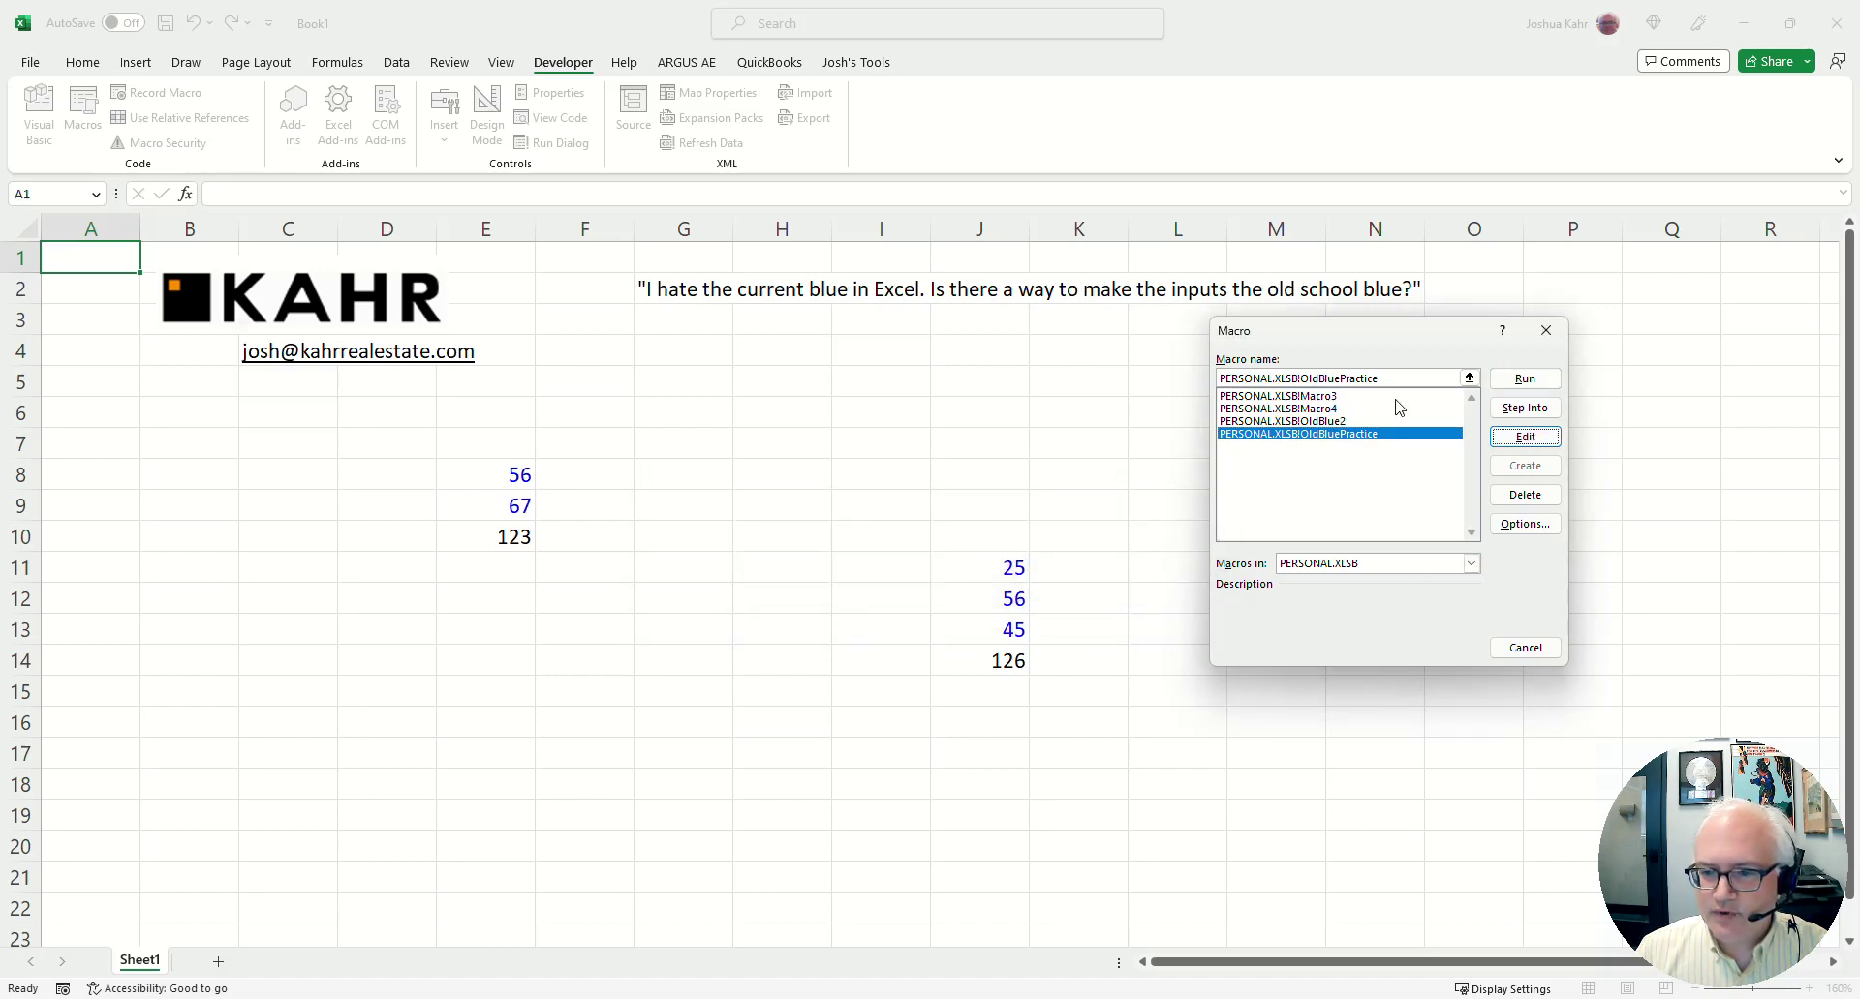
left_click(1524, 408)
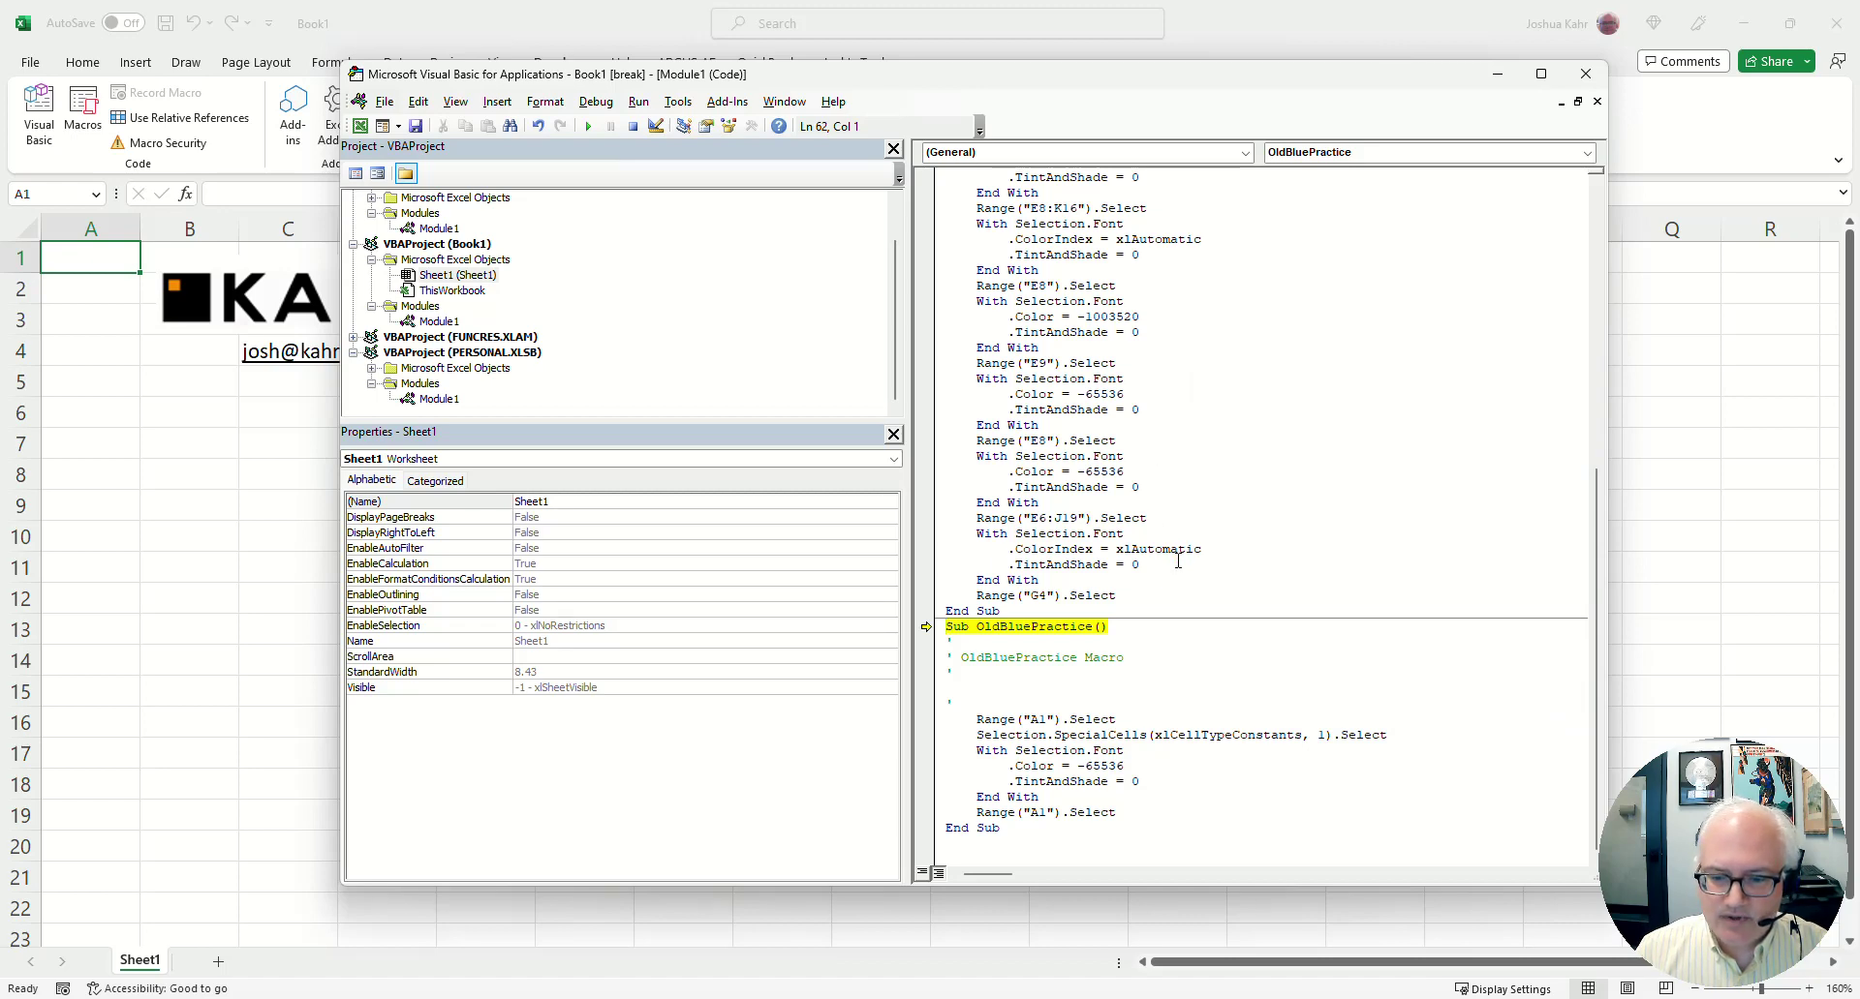
left_click_drag(1123, 719, 967, 718)
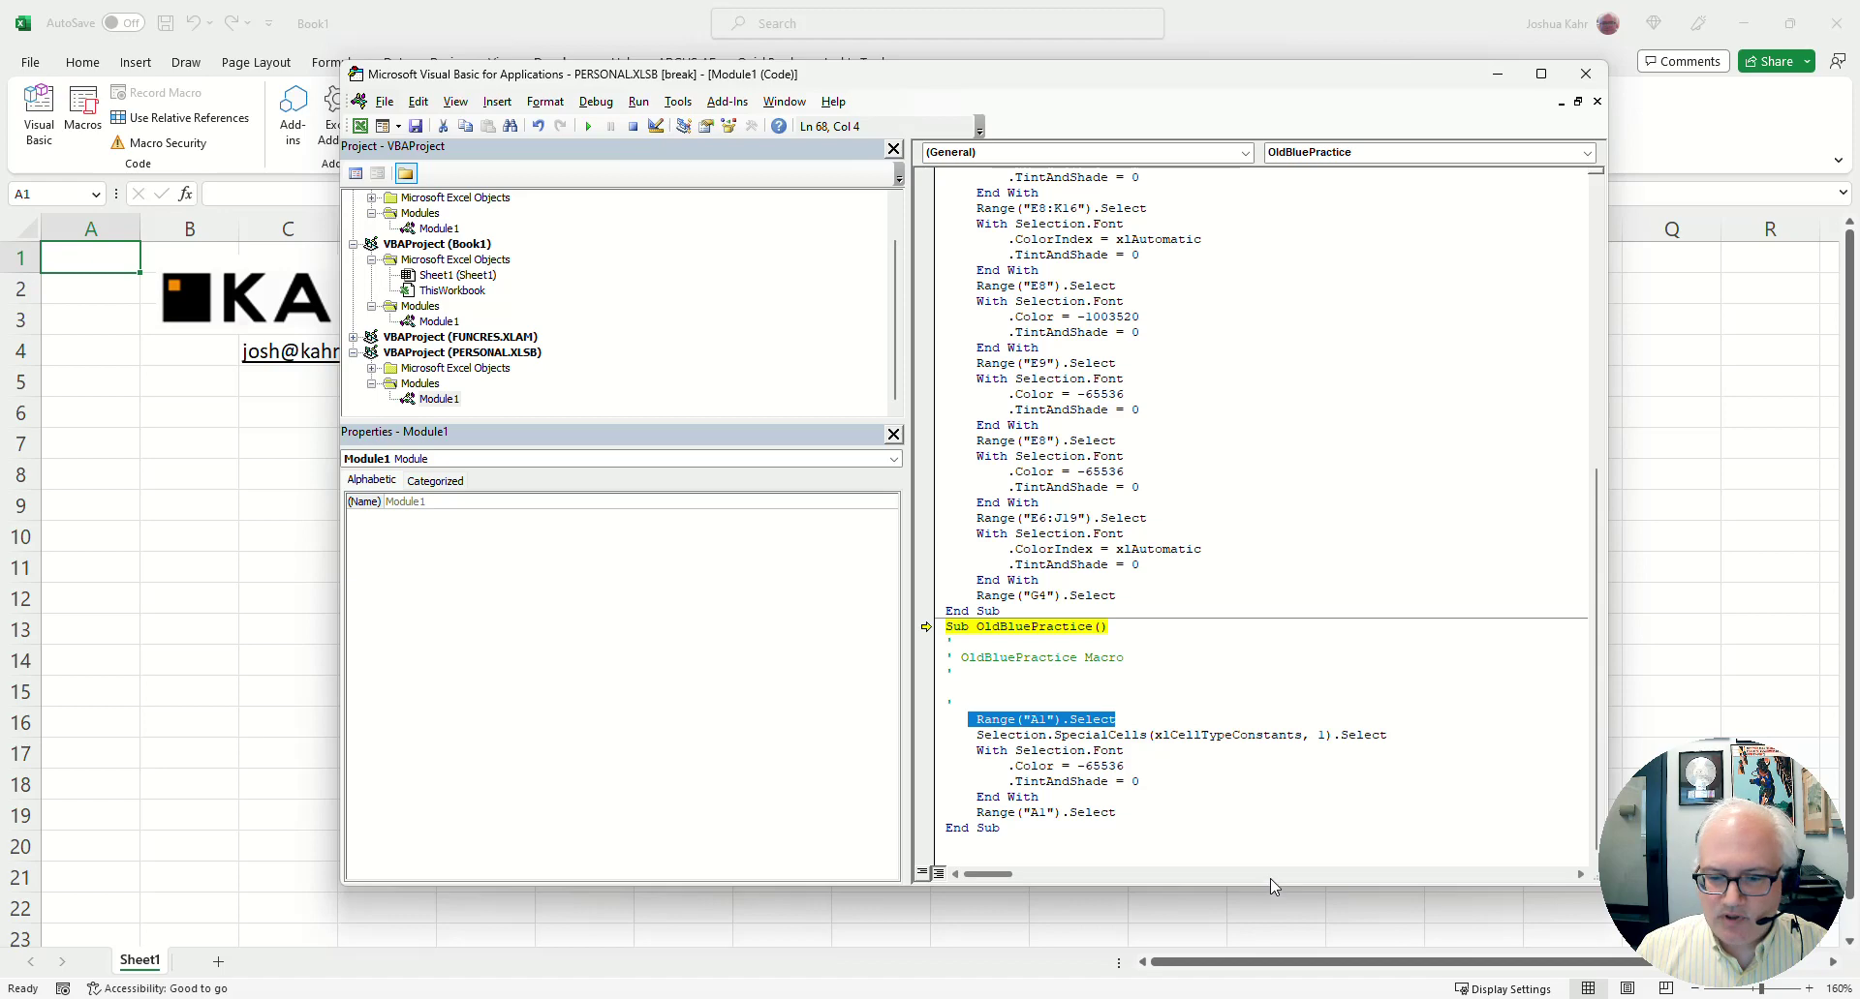
left_click_drag(975, 735, 1183, 783)
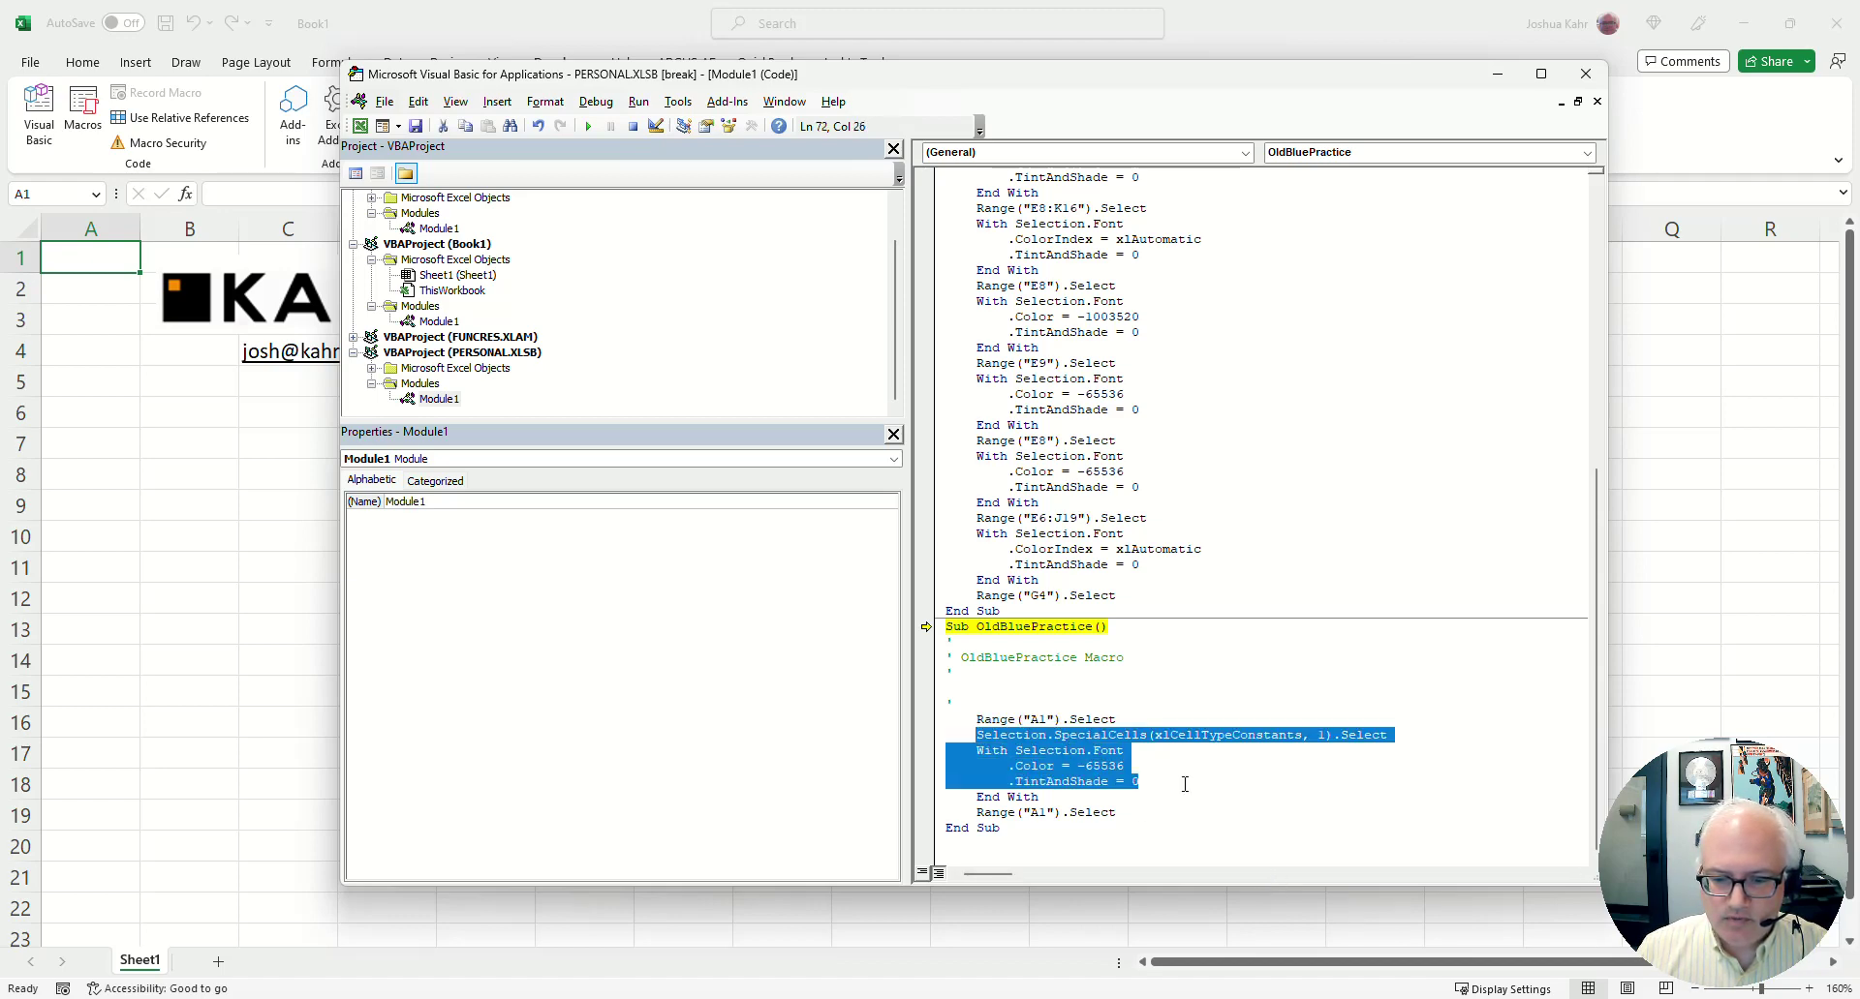
left_click_drag(1147, 810, 963, 812)
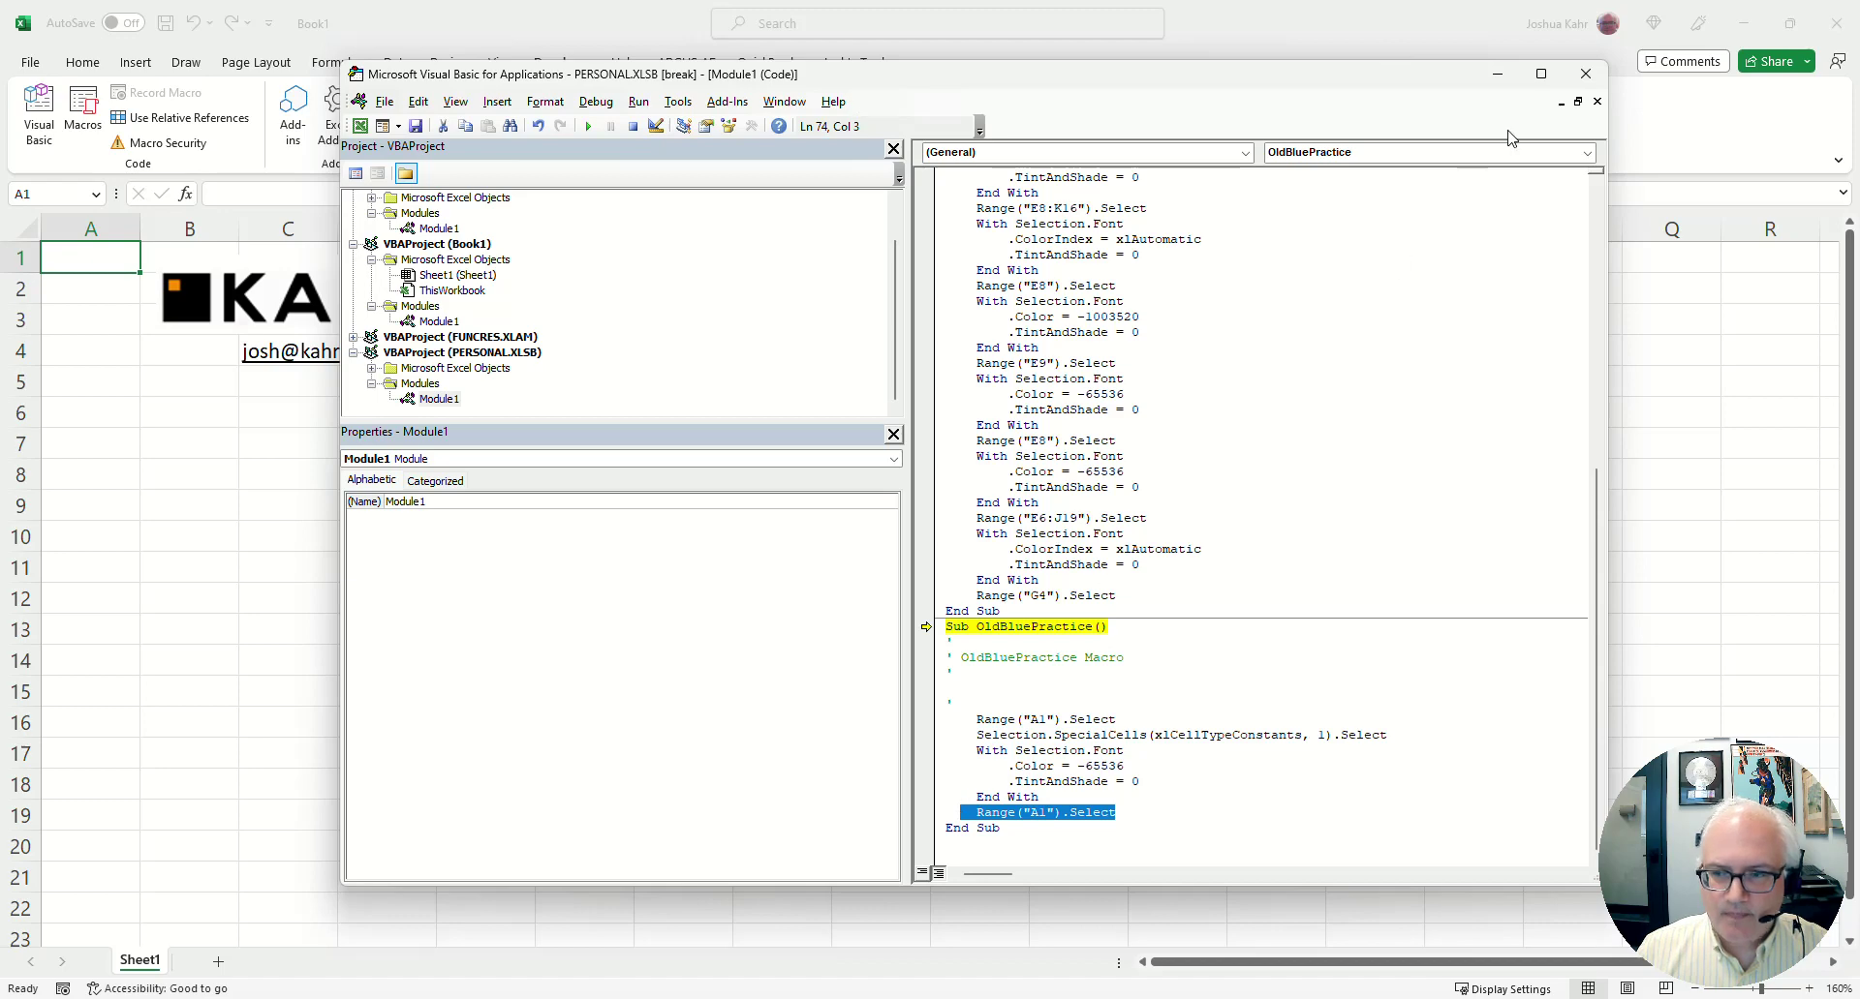
- Close the VBA editor and confirm stopping the debugger
left_click(1587, 74)
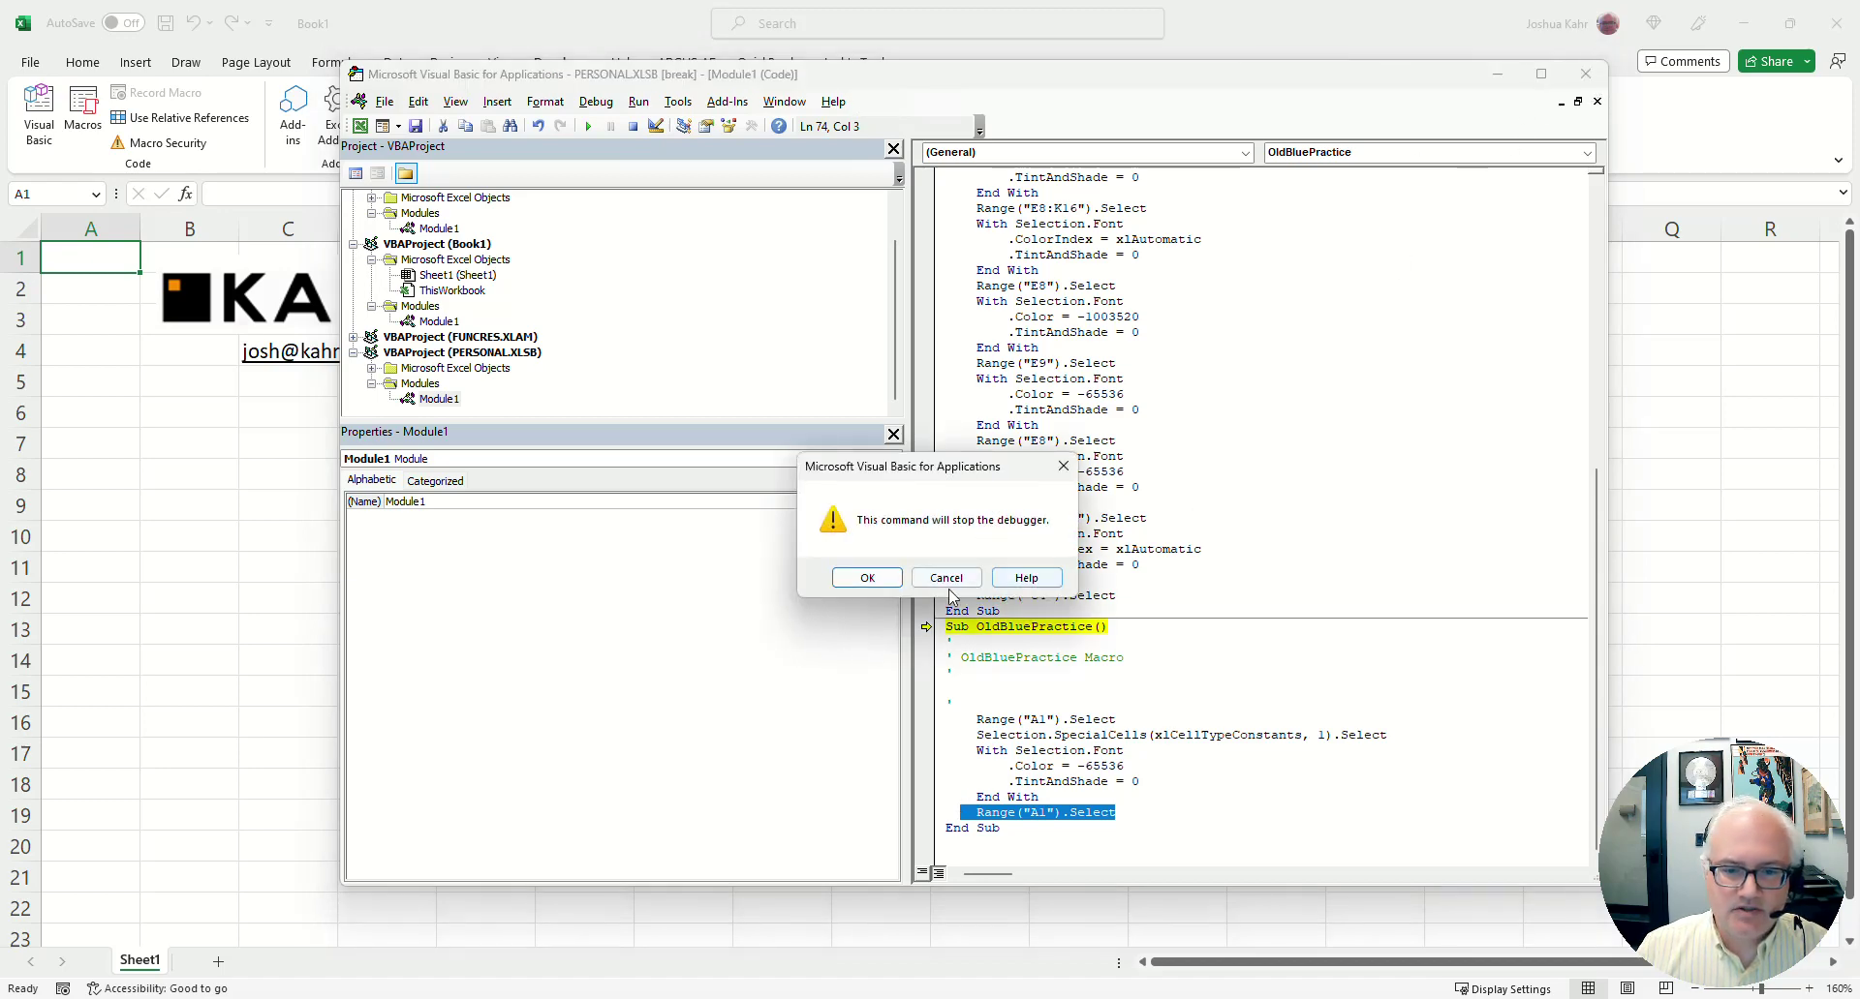
left_click(867, 577)
left_click(584, 321)
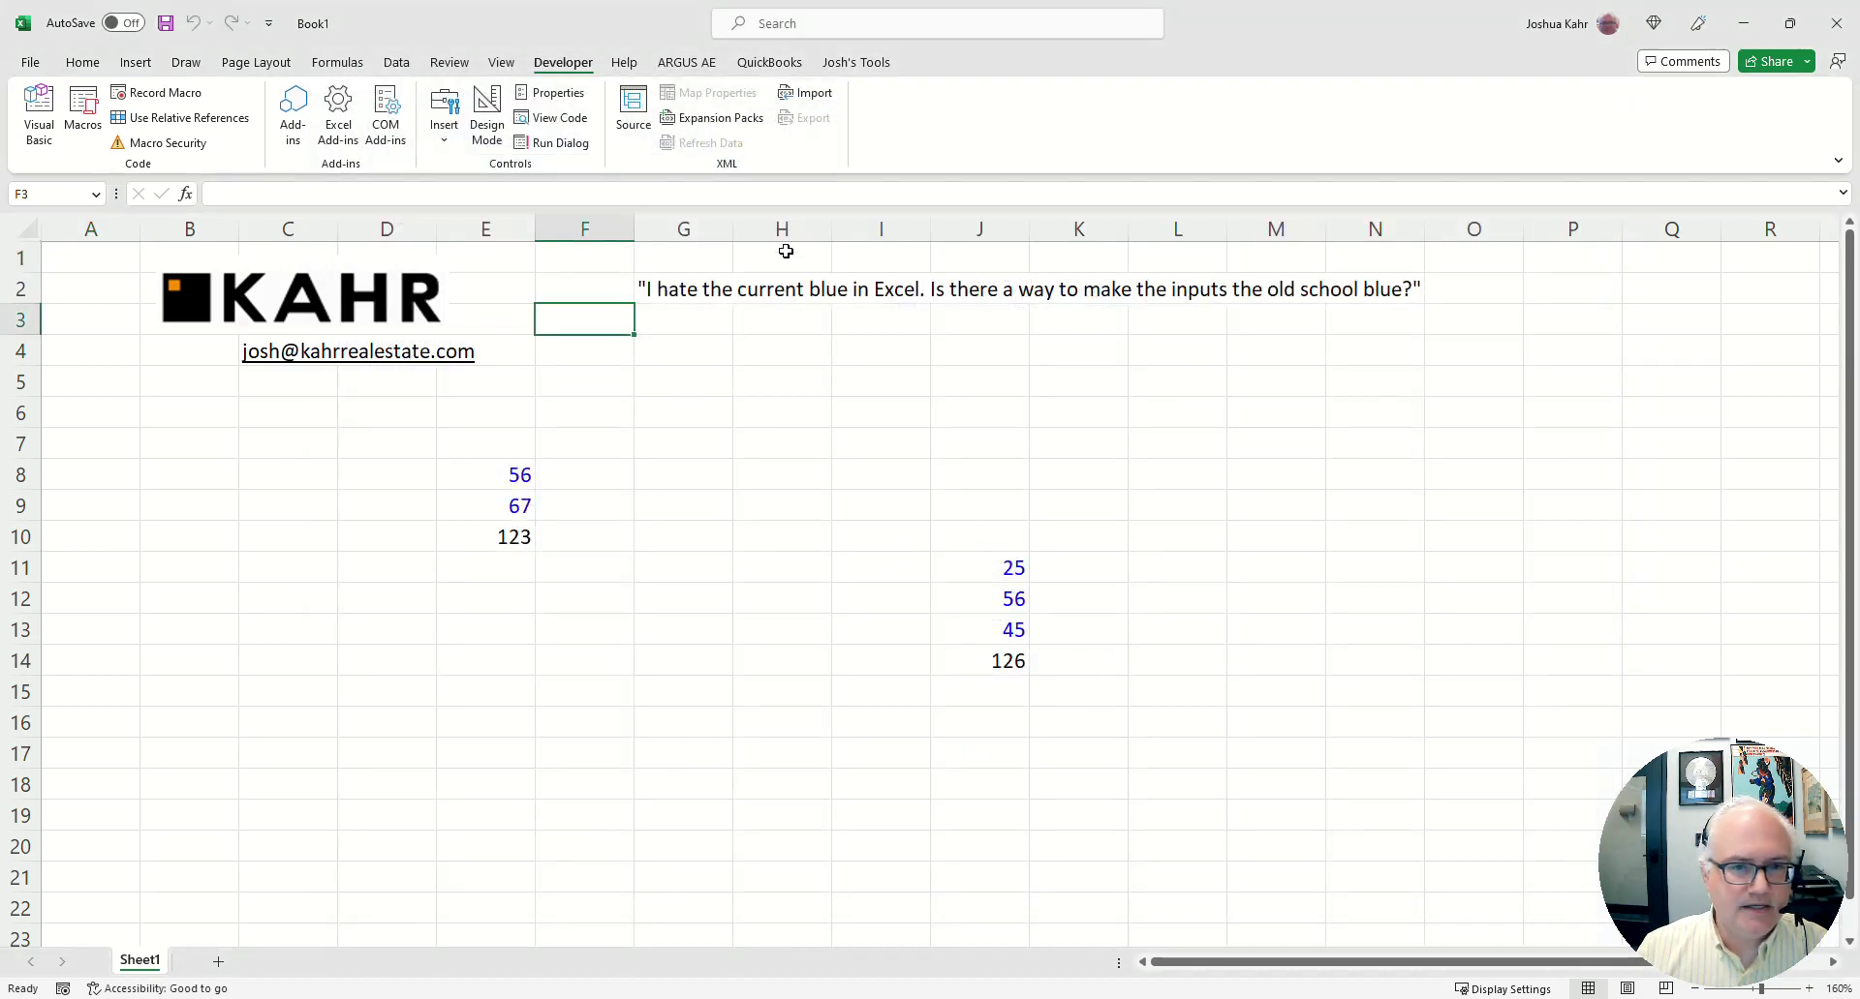
- From Josh's Tools, open Customize the Ribbon and select Old Blue in Formatting (Custom)
left_click(856, 64)
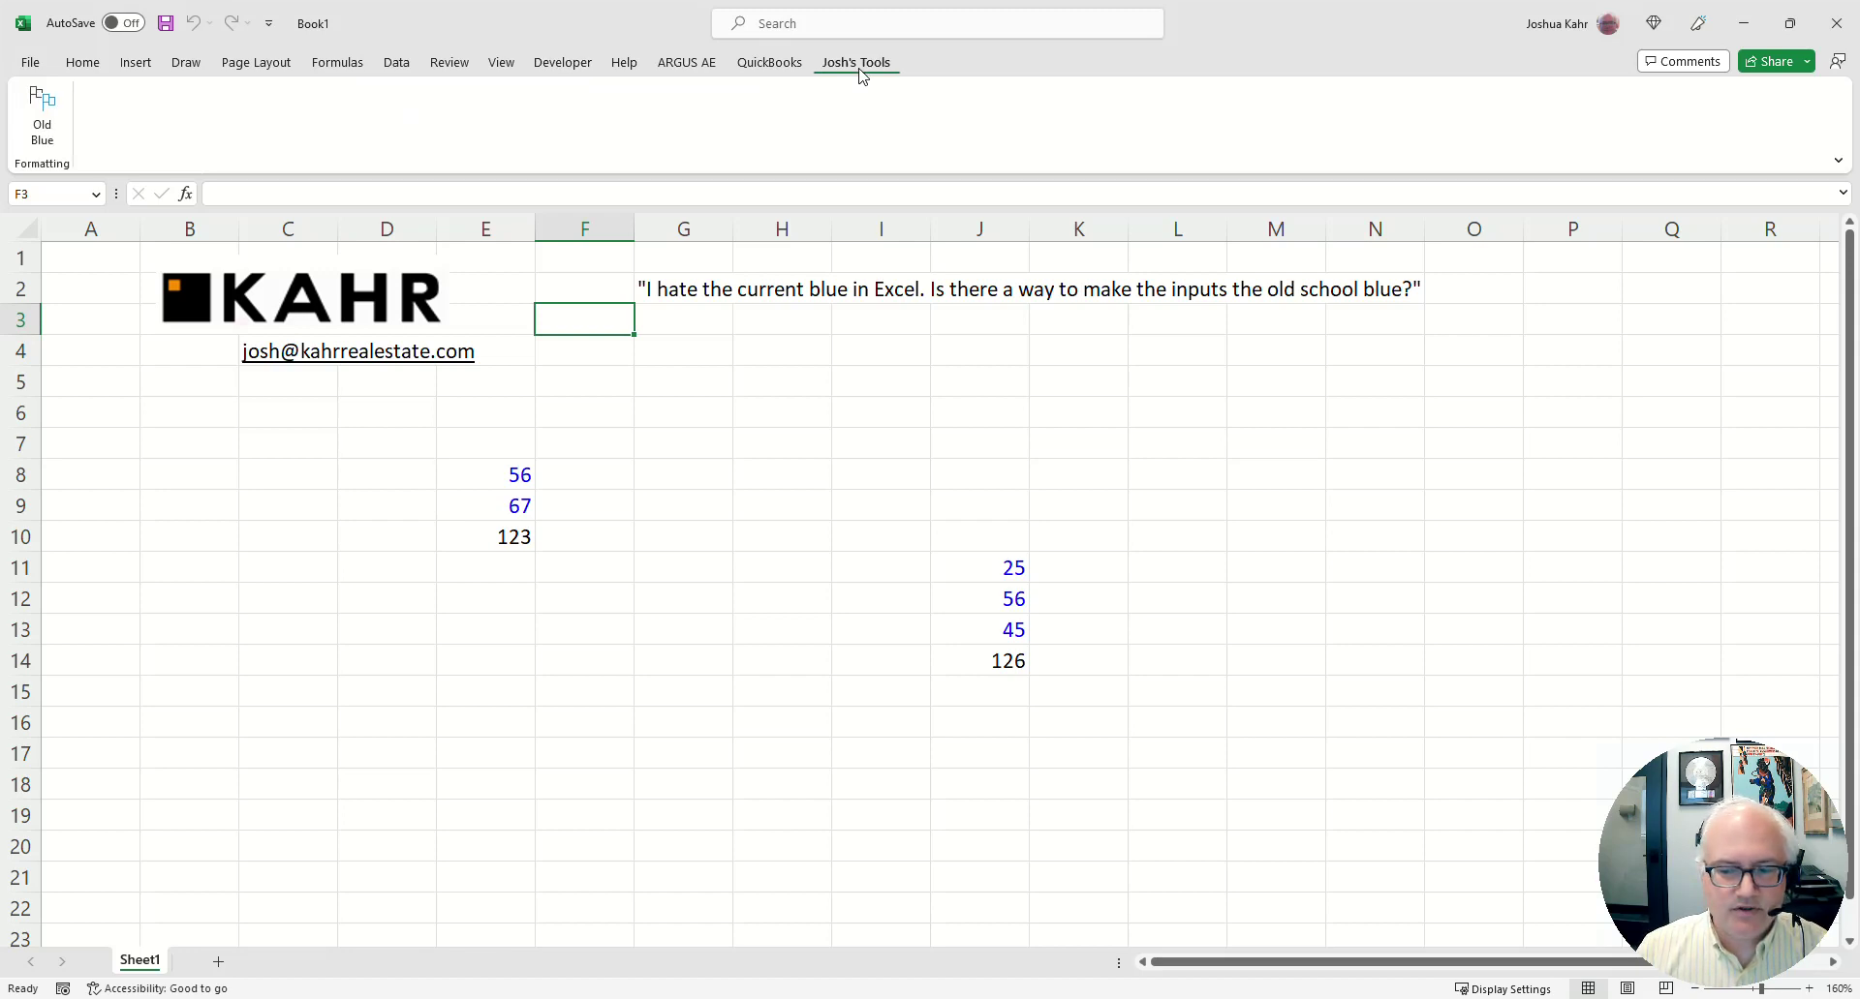
right_click(52, 139)
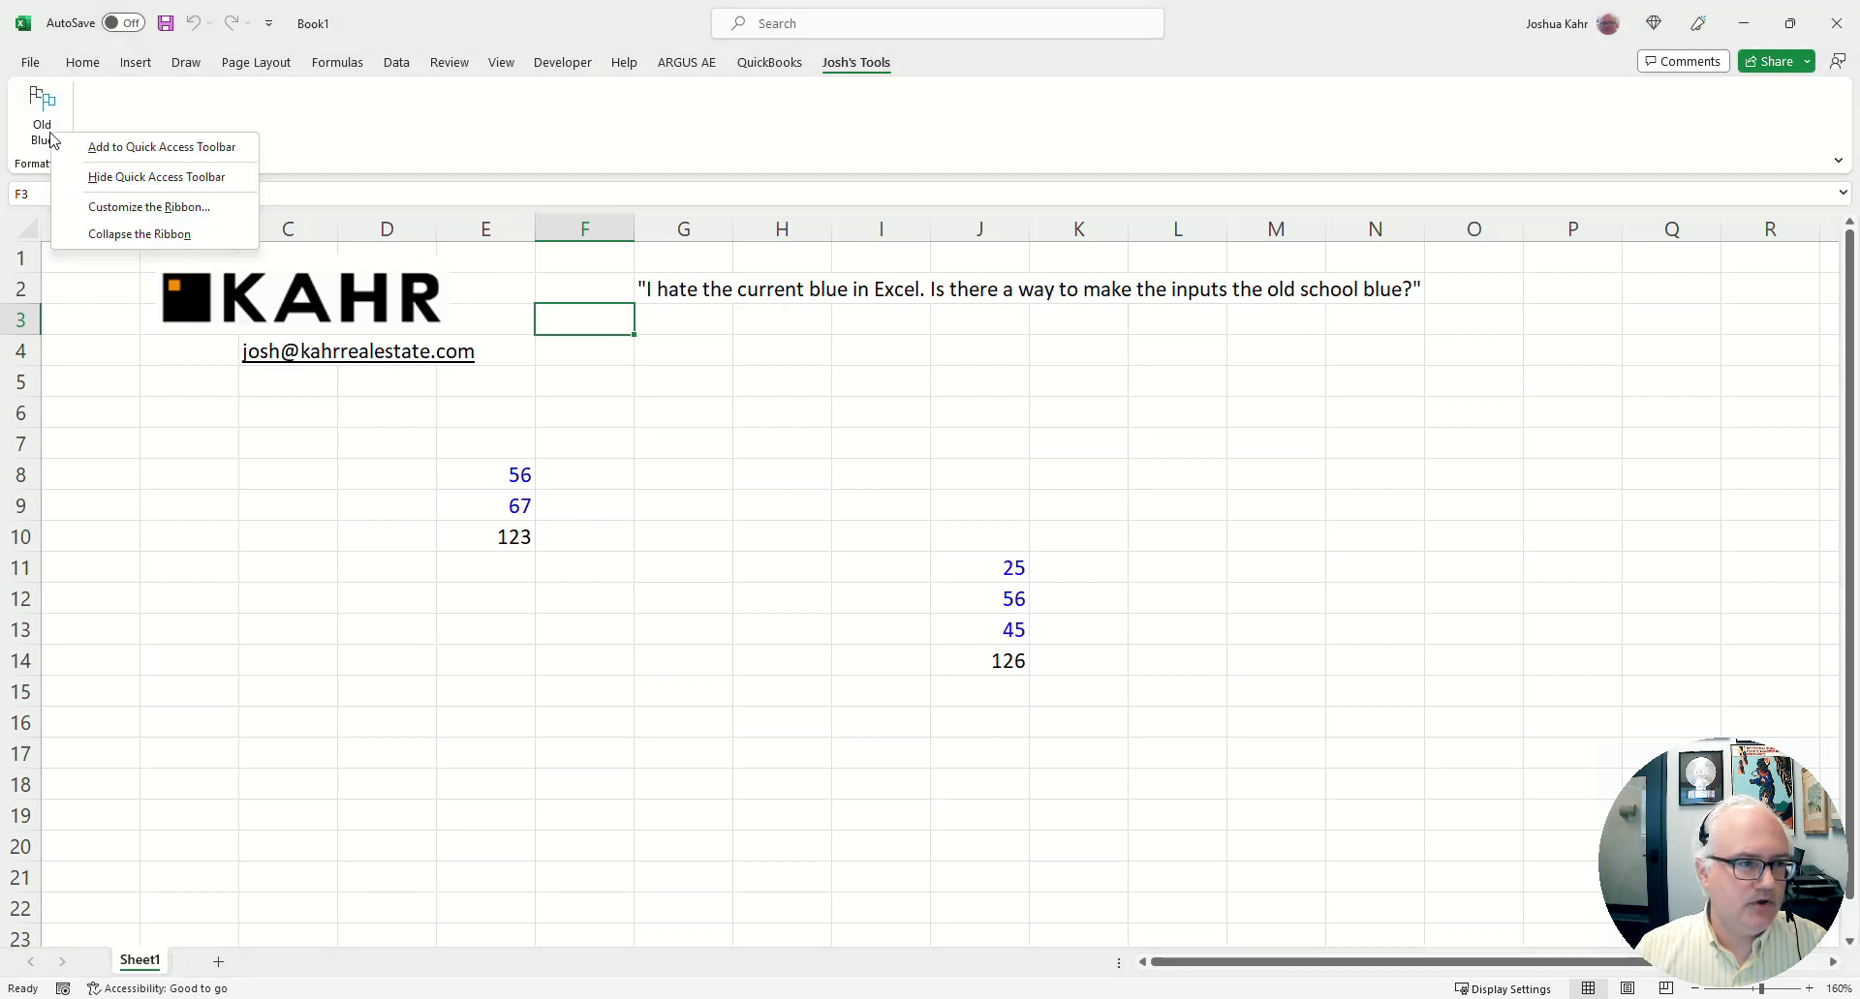
left_click(95, 207)
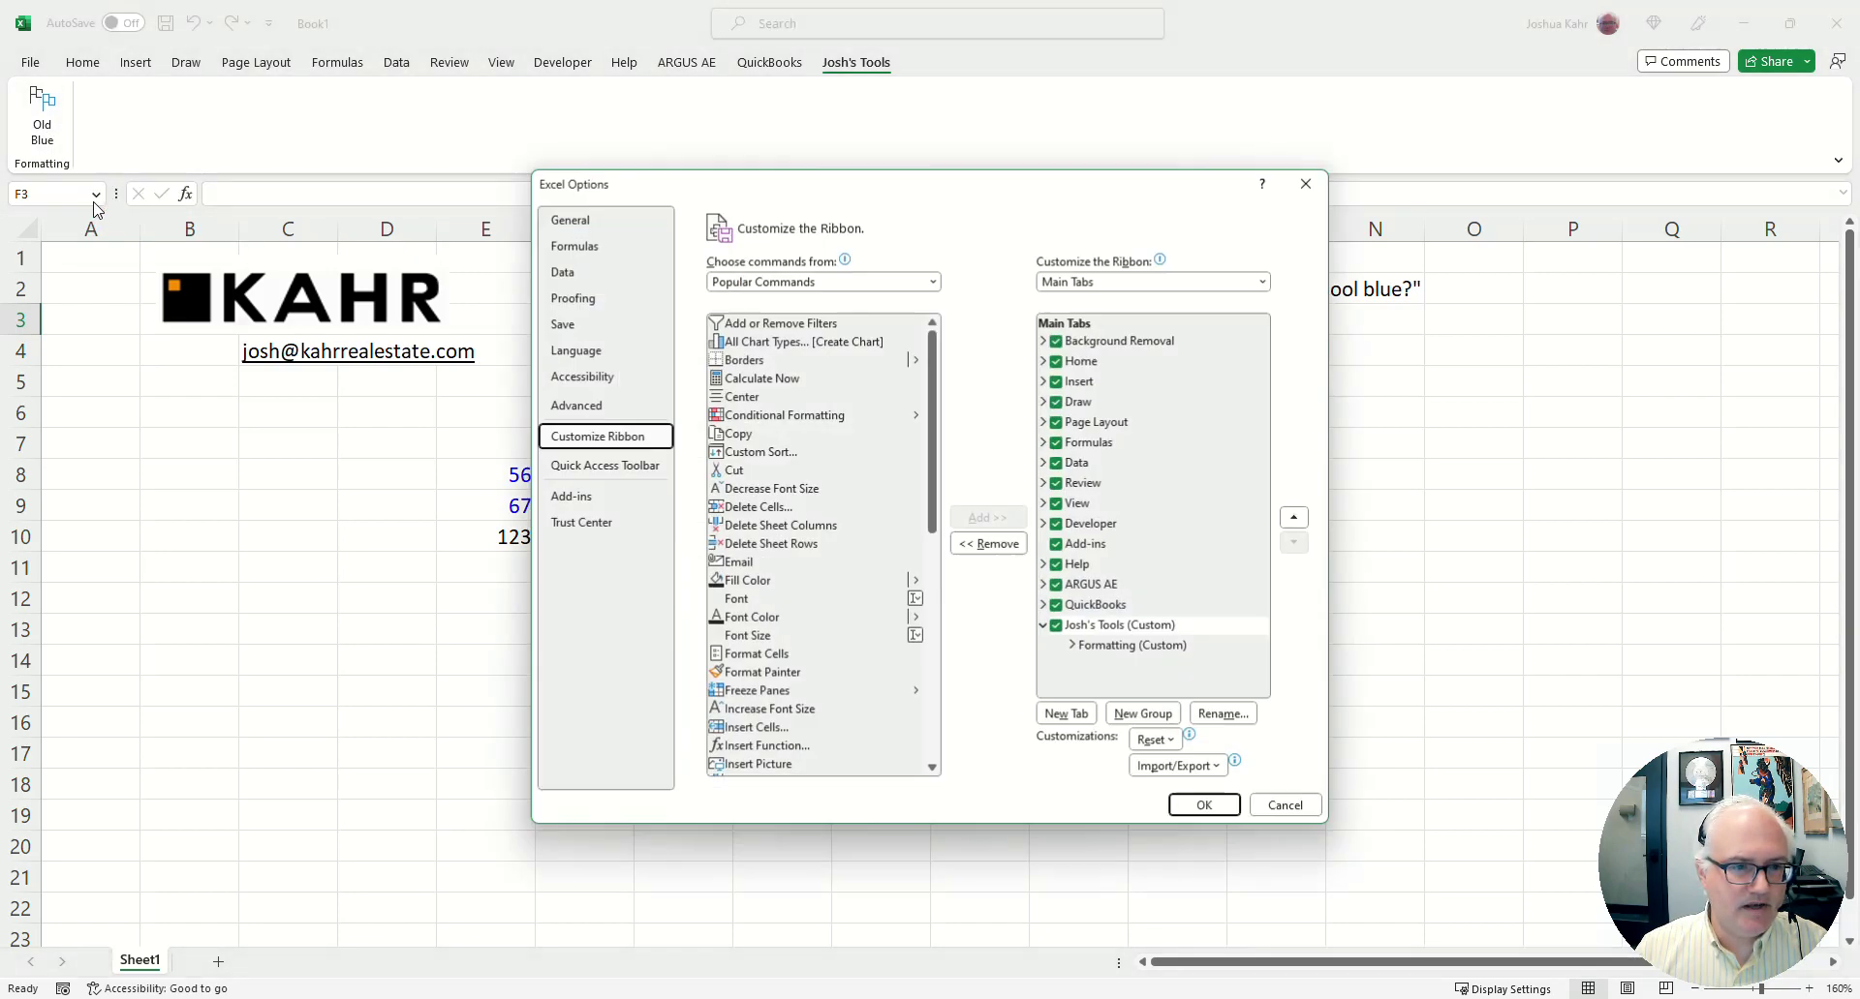
left_click(1078, 627)
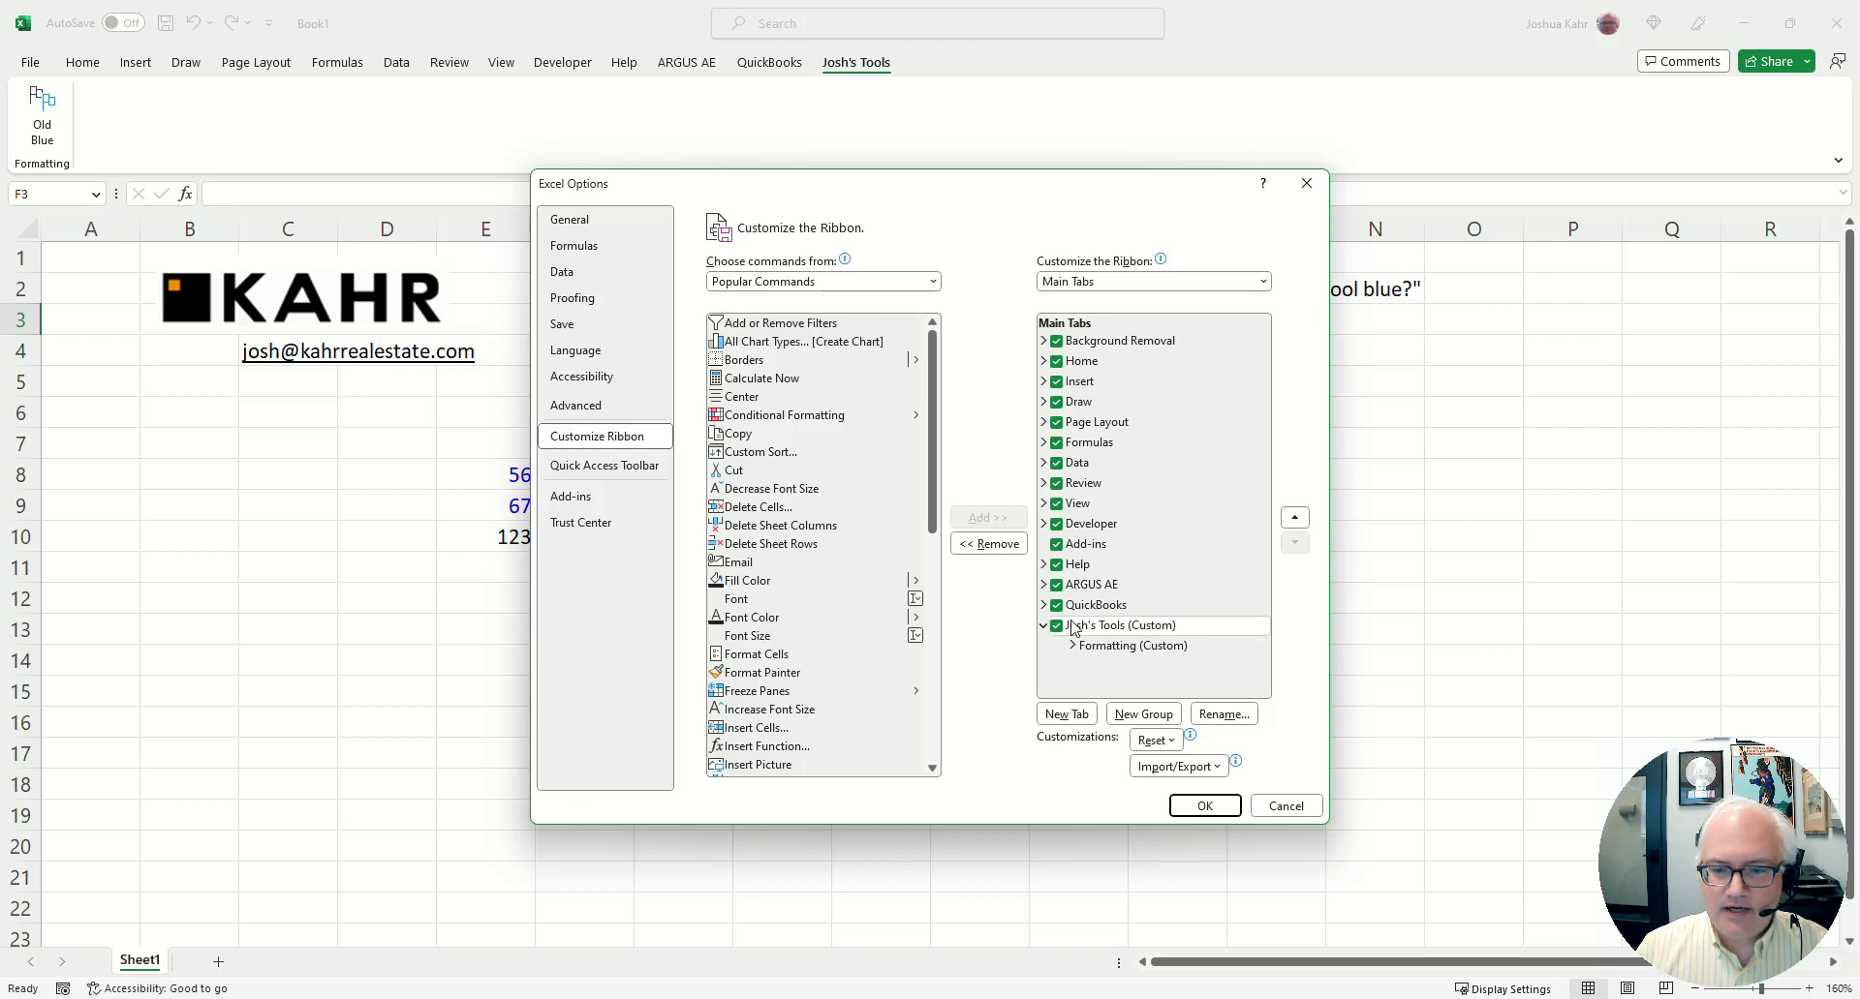
left_click(1123, 647)
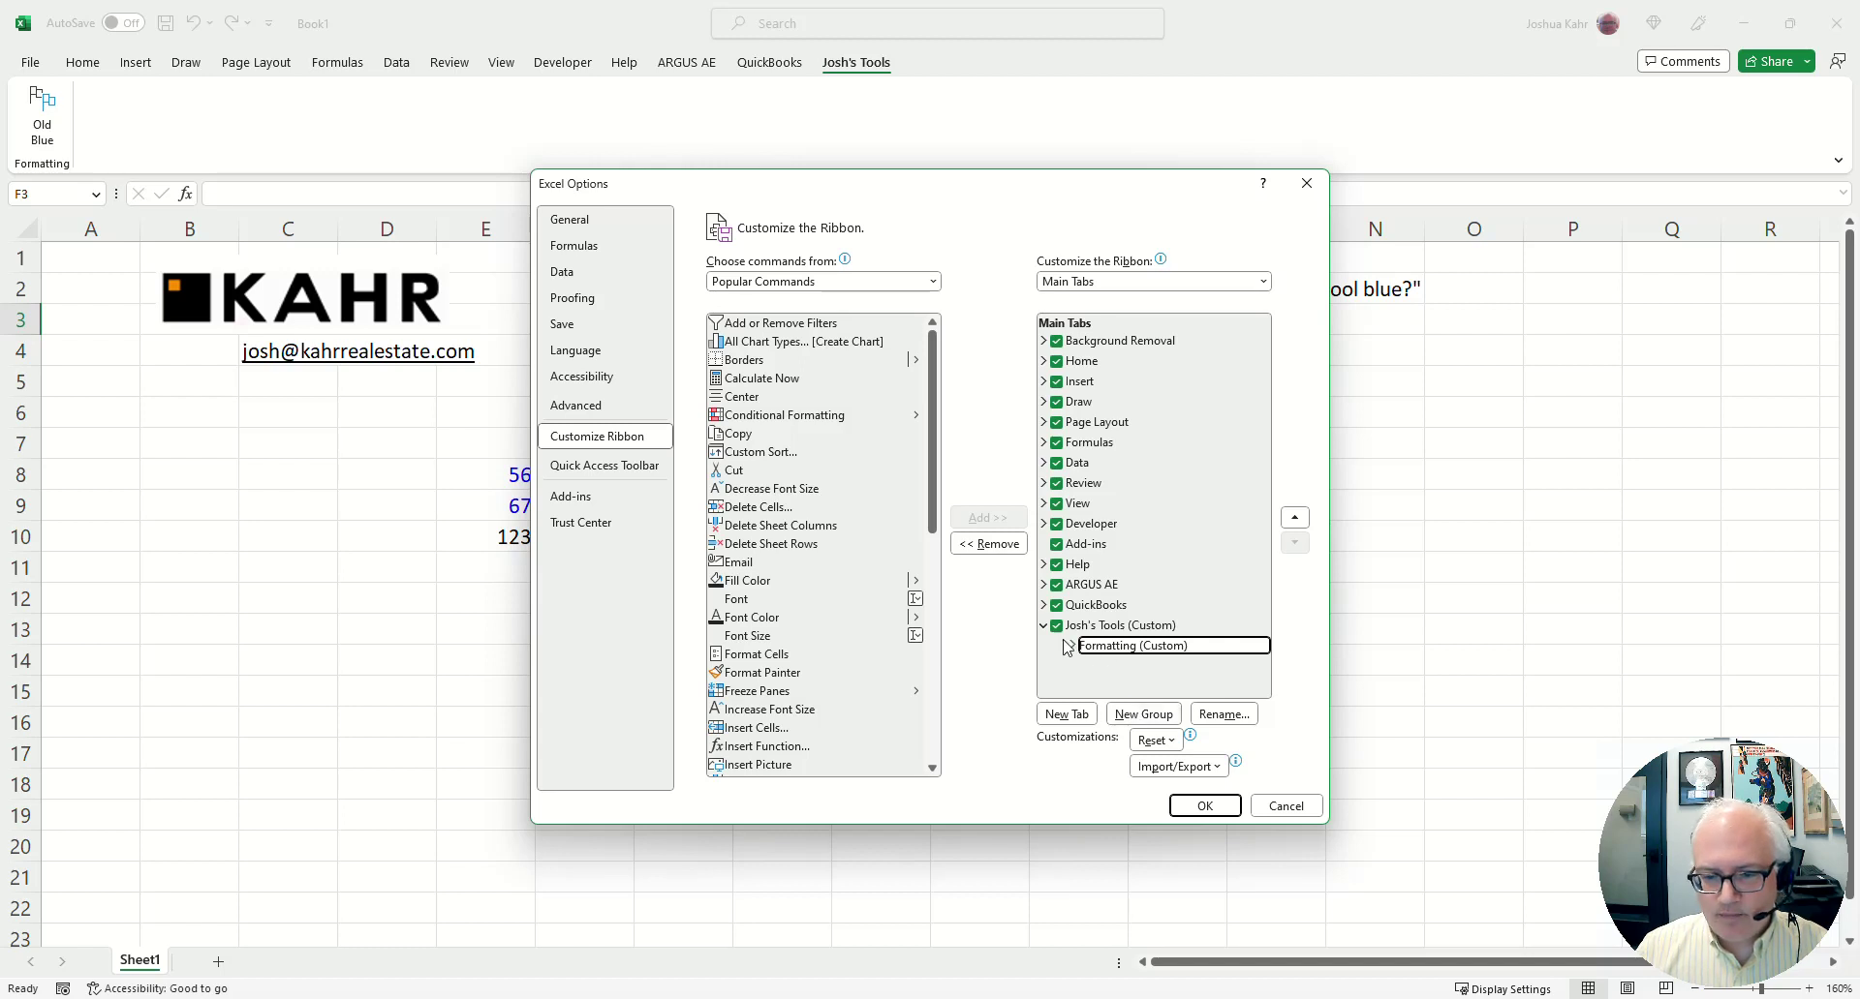
left_click(1074, 646)
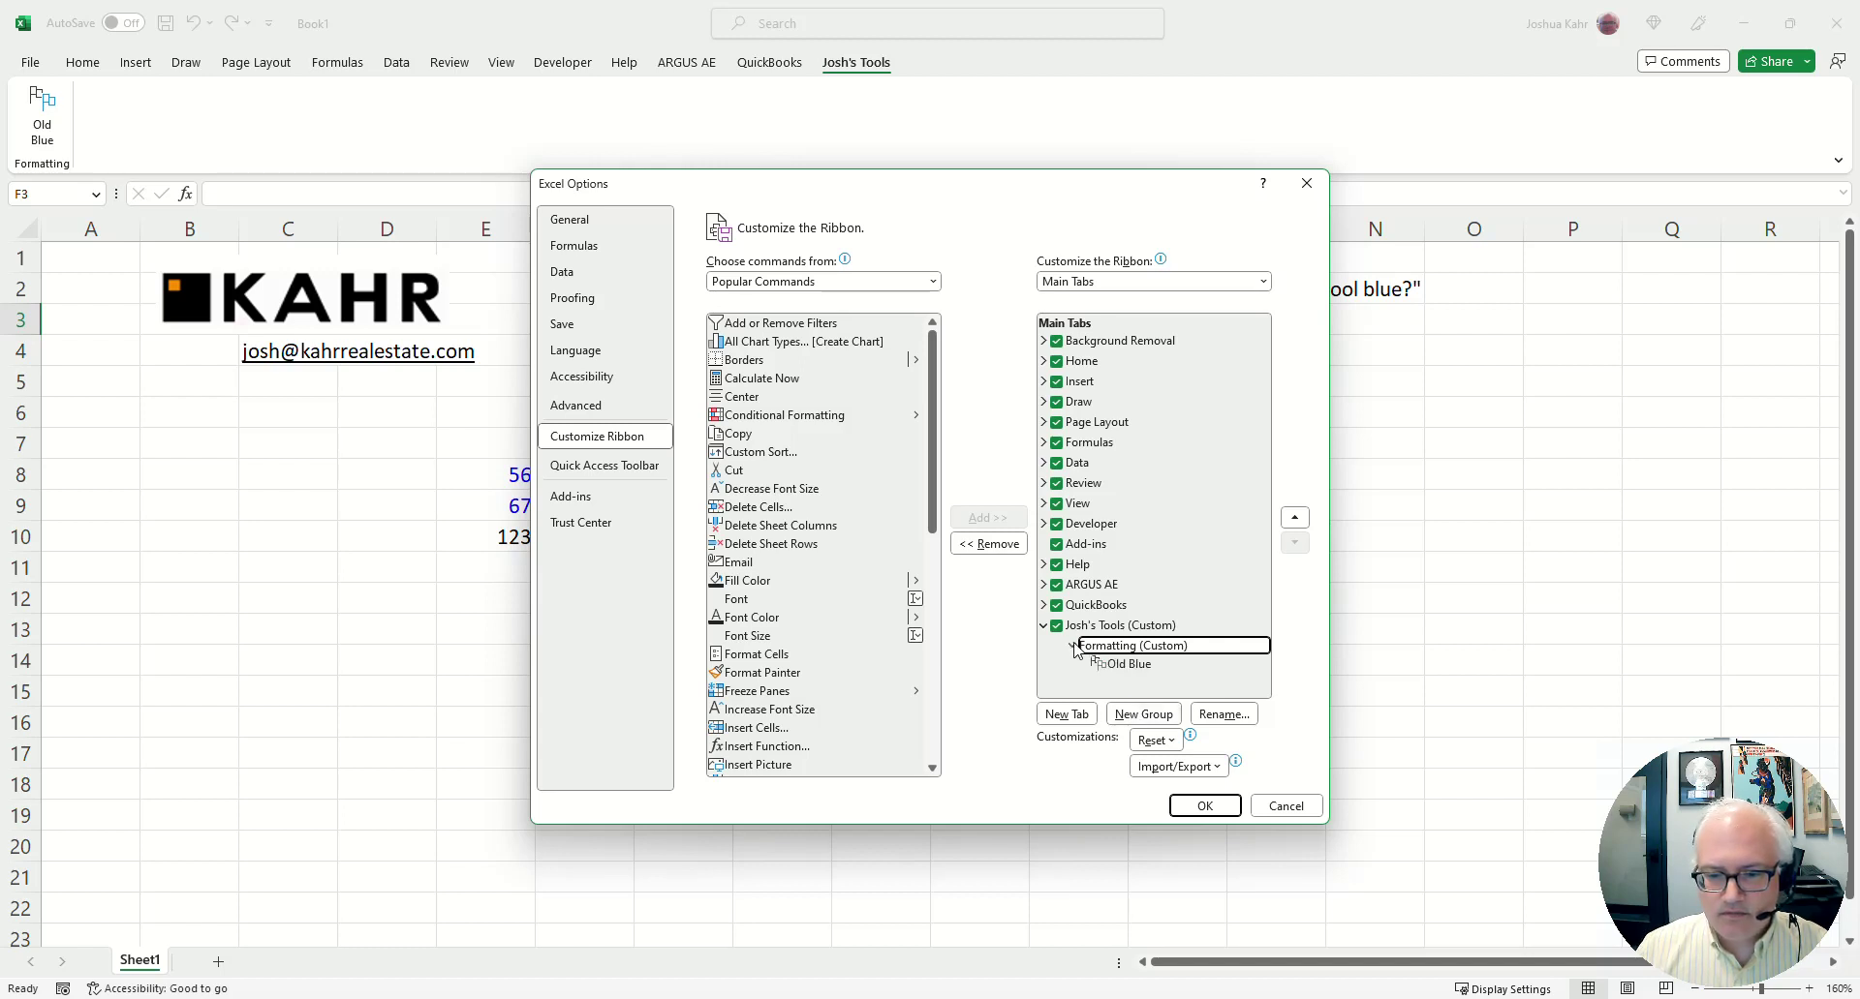
left_click(1124, 664)
- List Macros as the command source and select PERSONAL.XLSB!OldBlue2
left_click(812, 284)
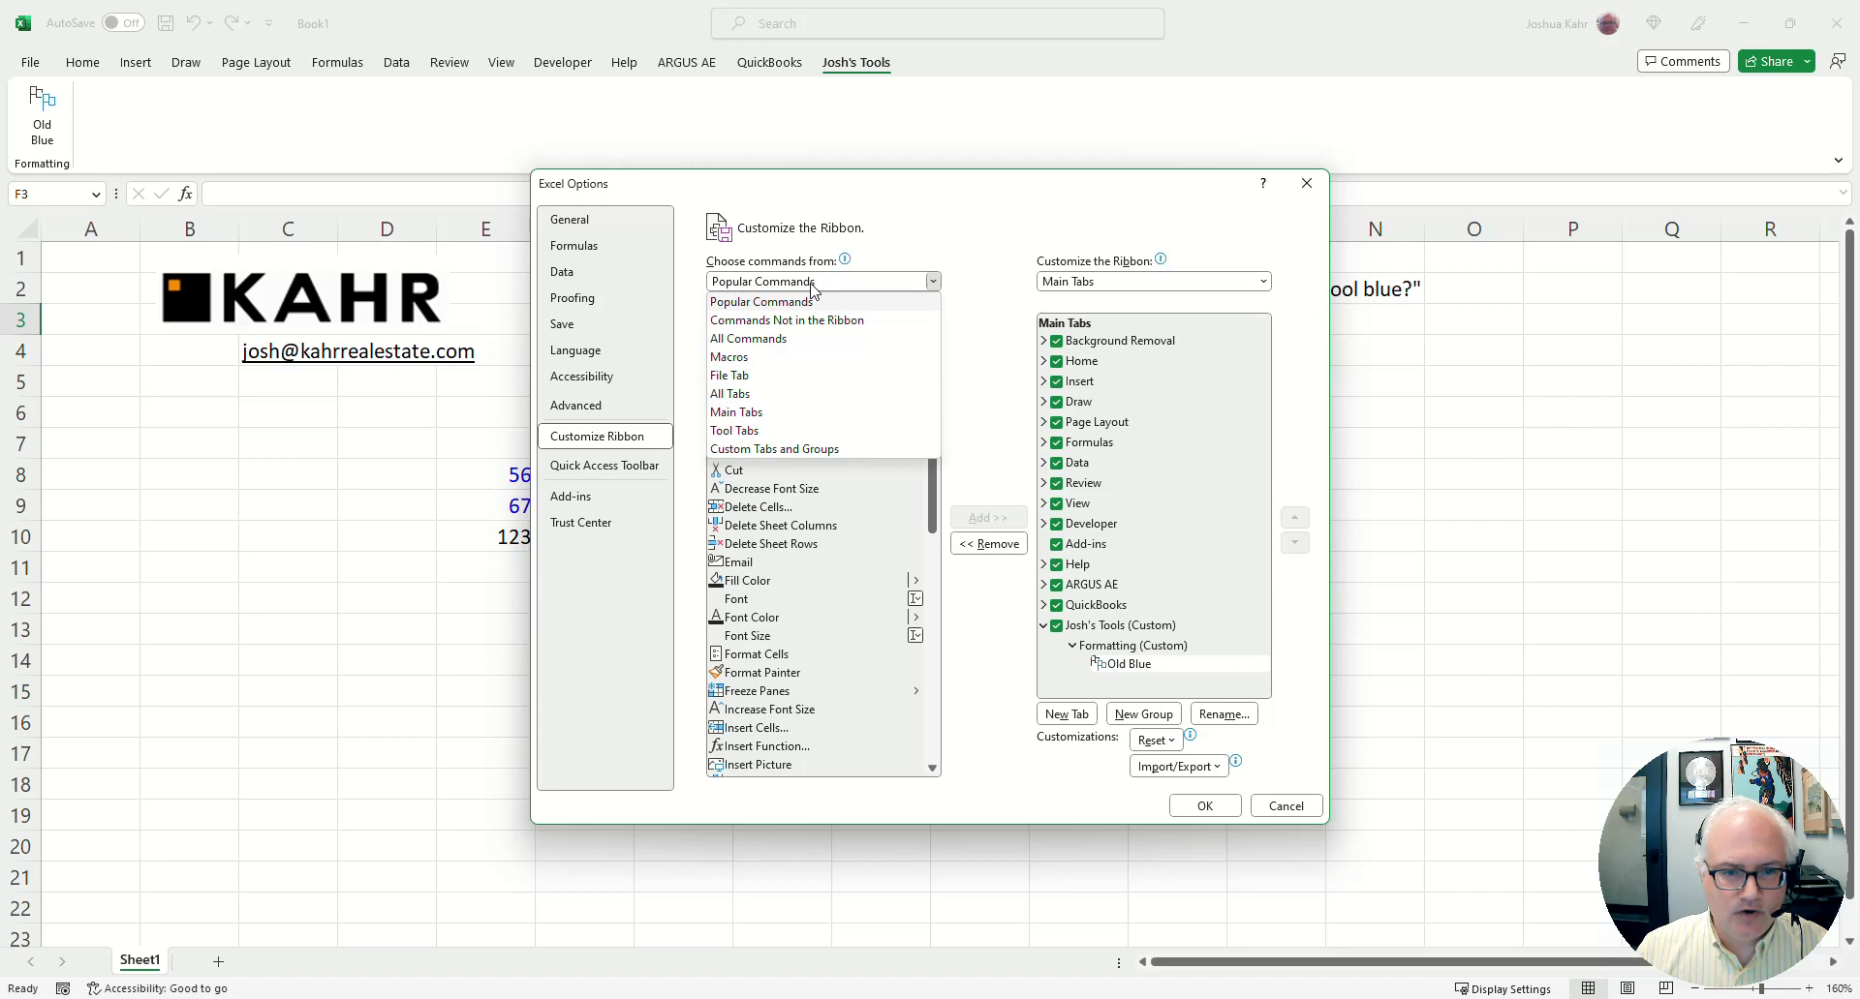
left_click(828, 358)
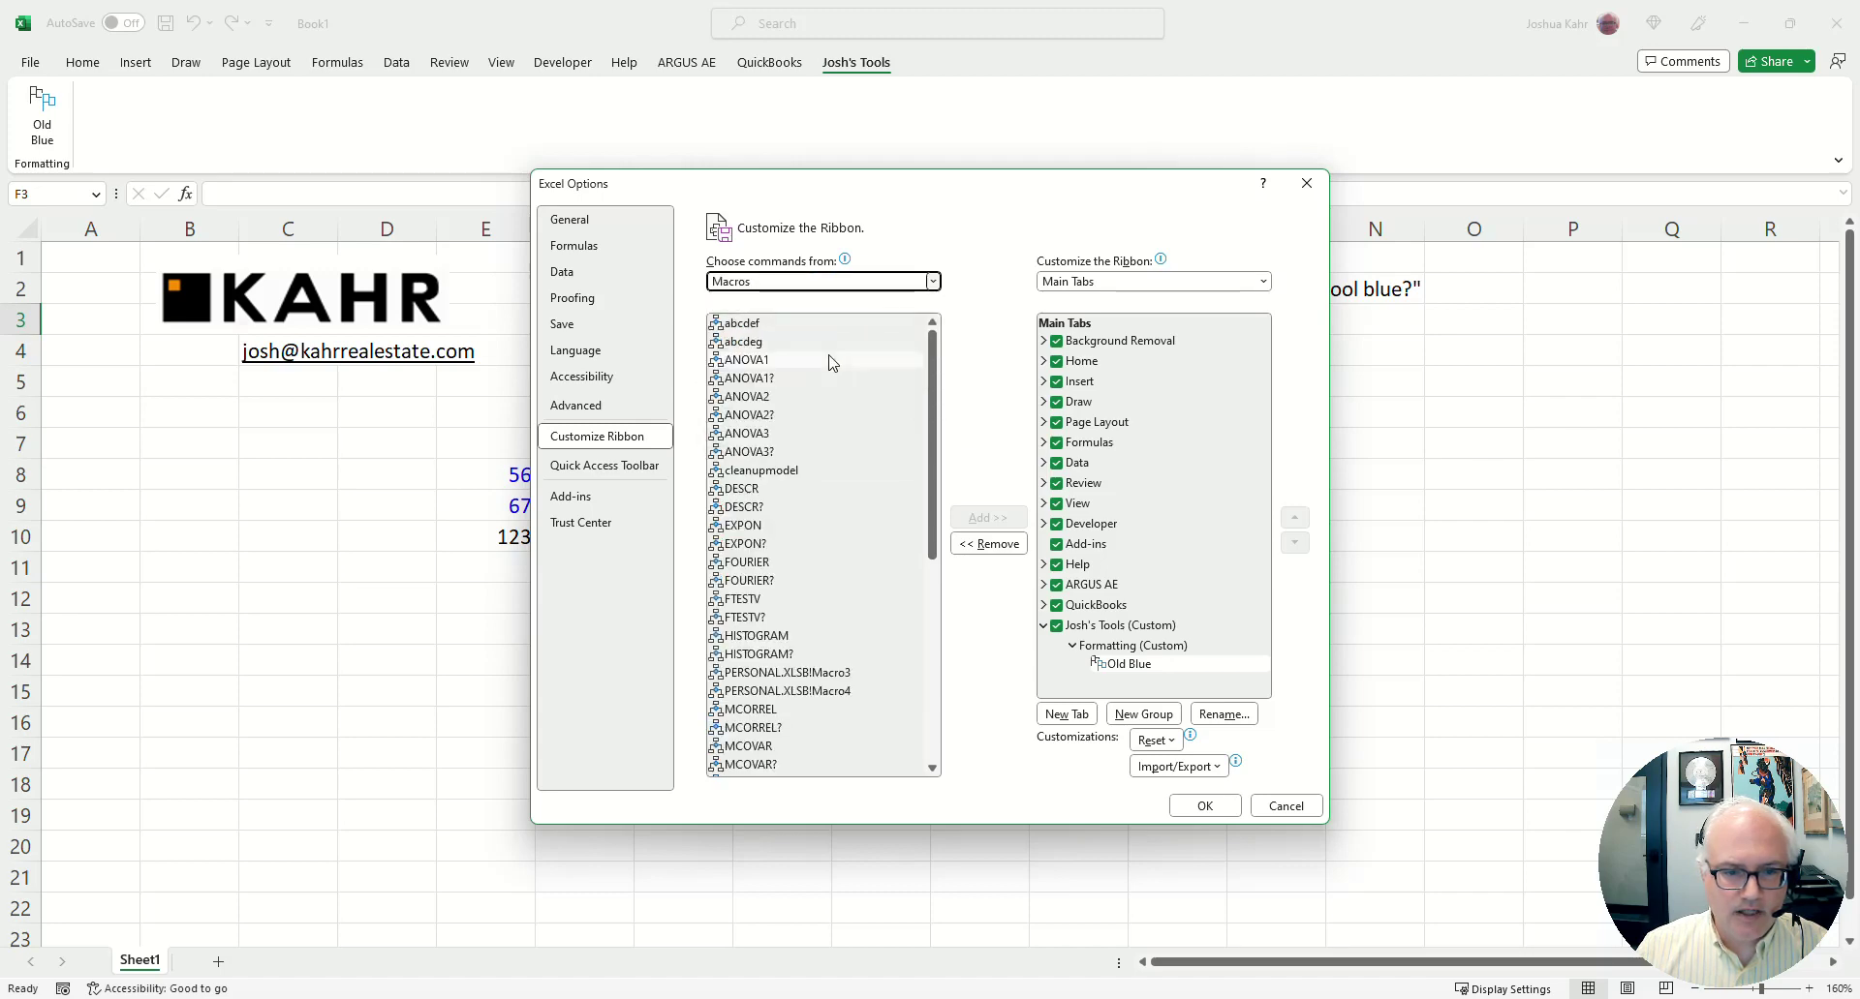
scroll(850, 540, "down", 1)
scroll(852, 552, "down", 4)
left_click(850, 542)
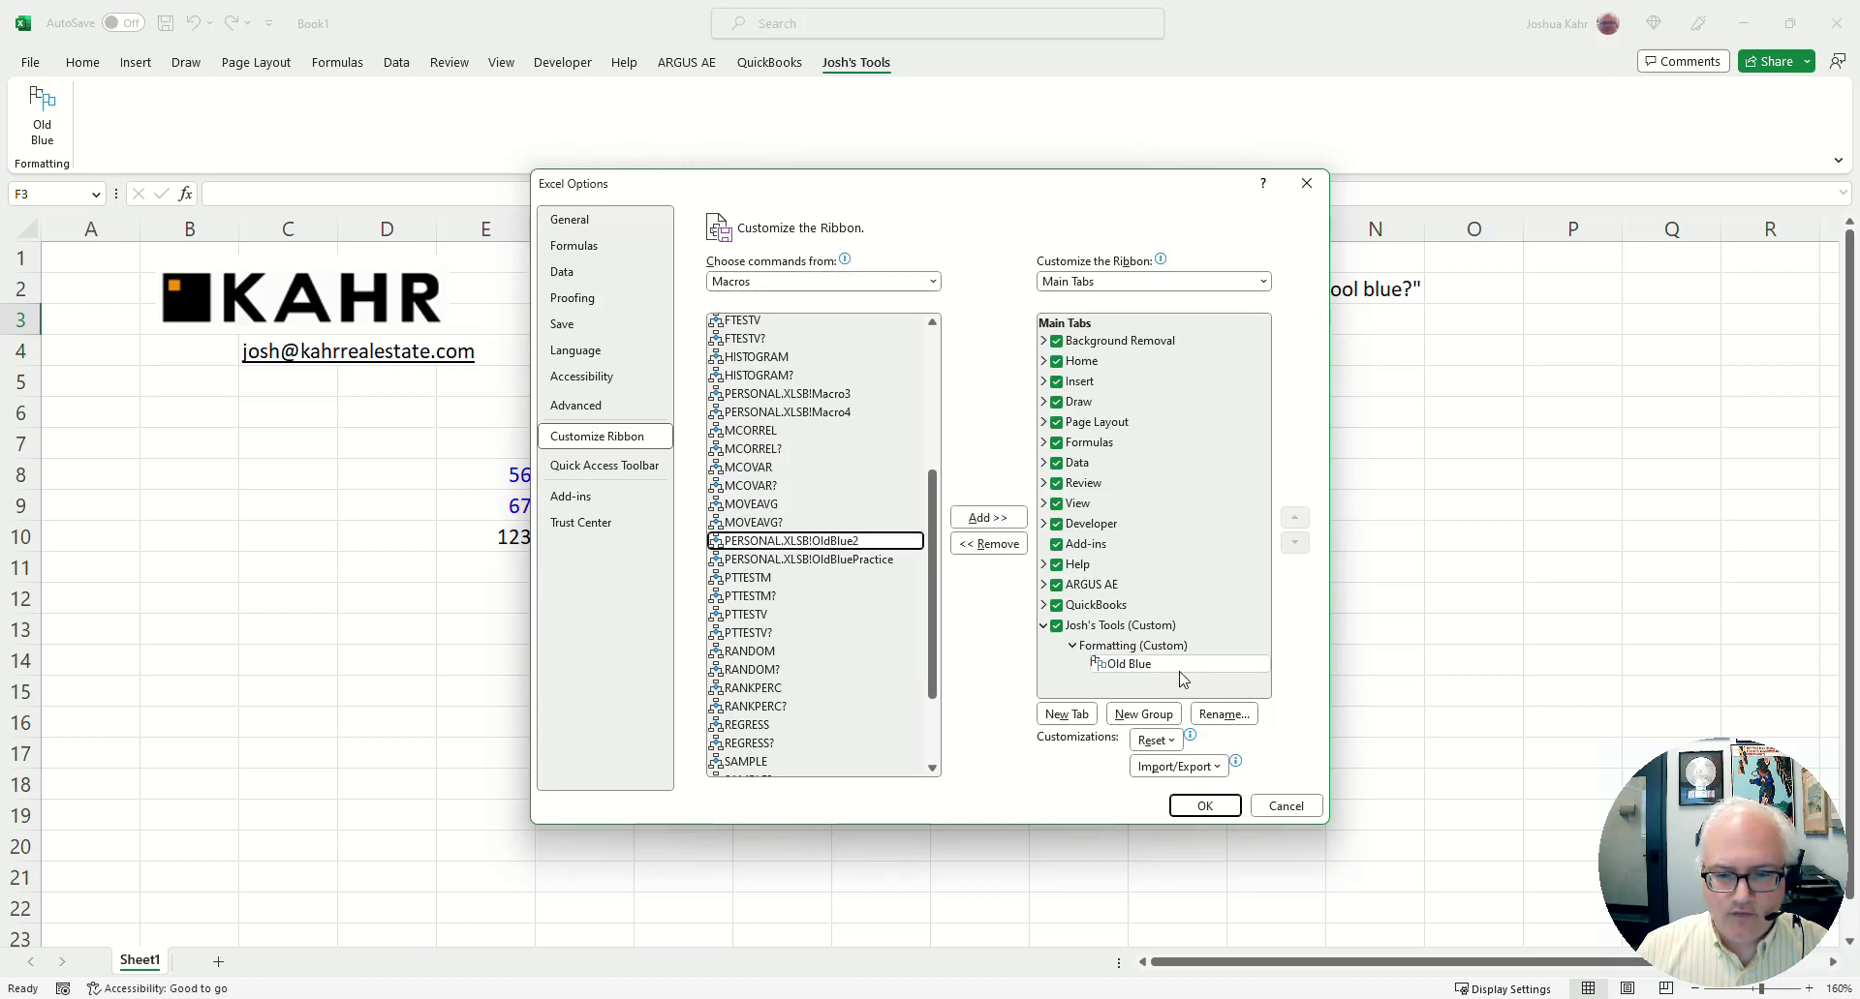
- Open Rename for the Old Blue command, then cancel both dialogs unchanged
left_click(1151, 668)
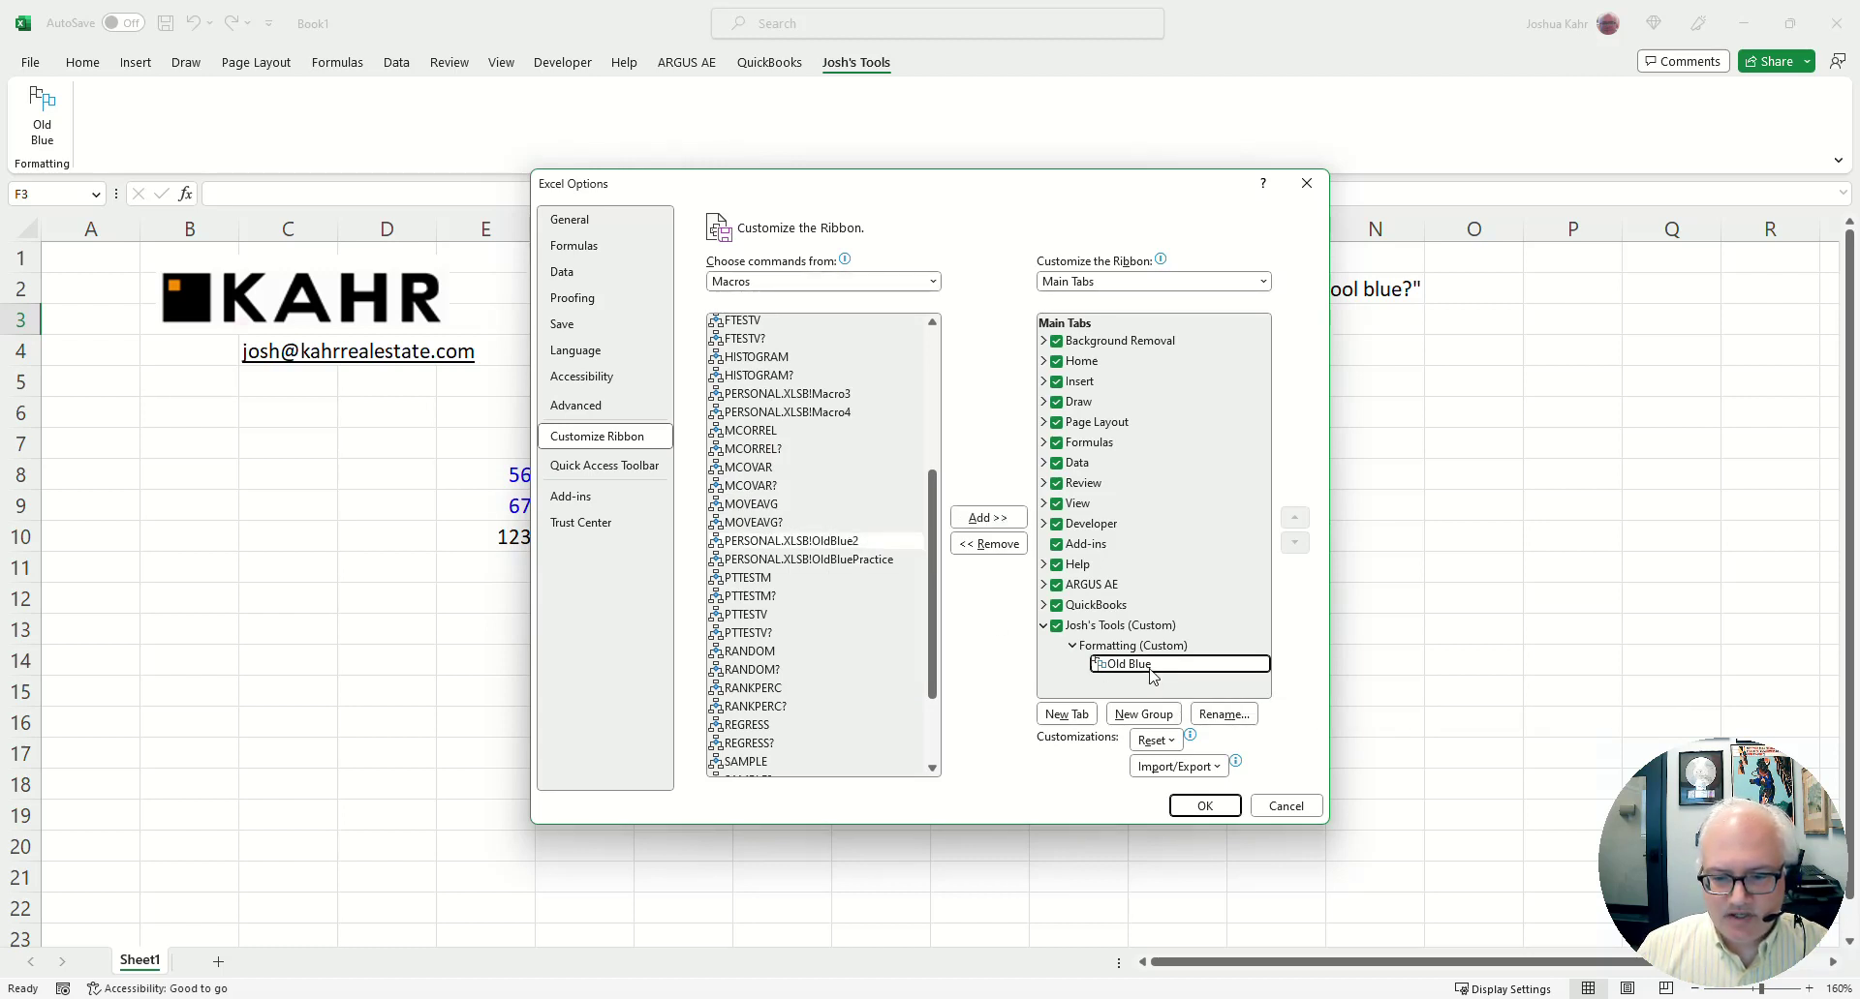
left_click(1218, 716)
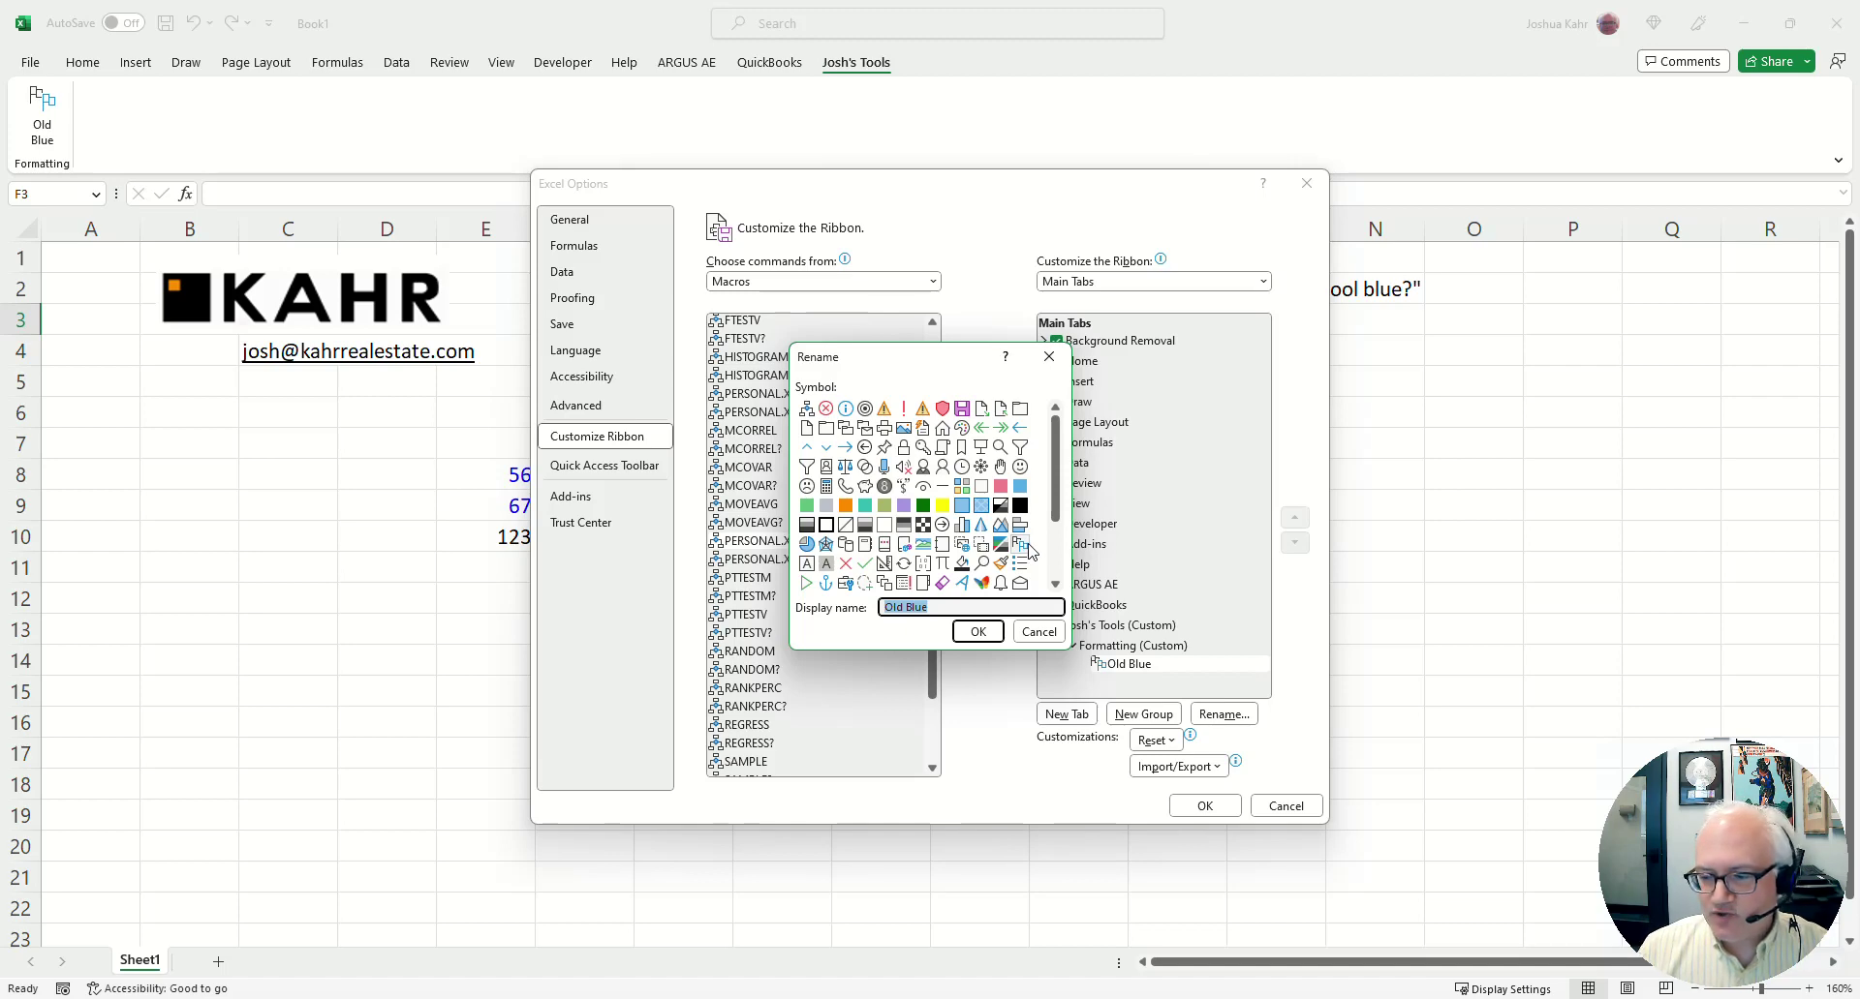
left_click(1043, 634)
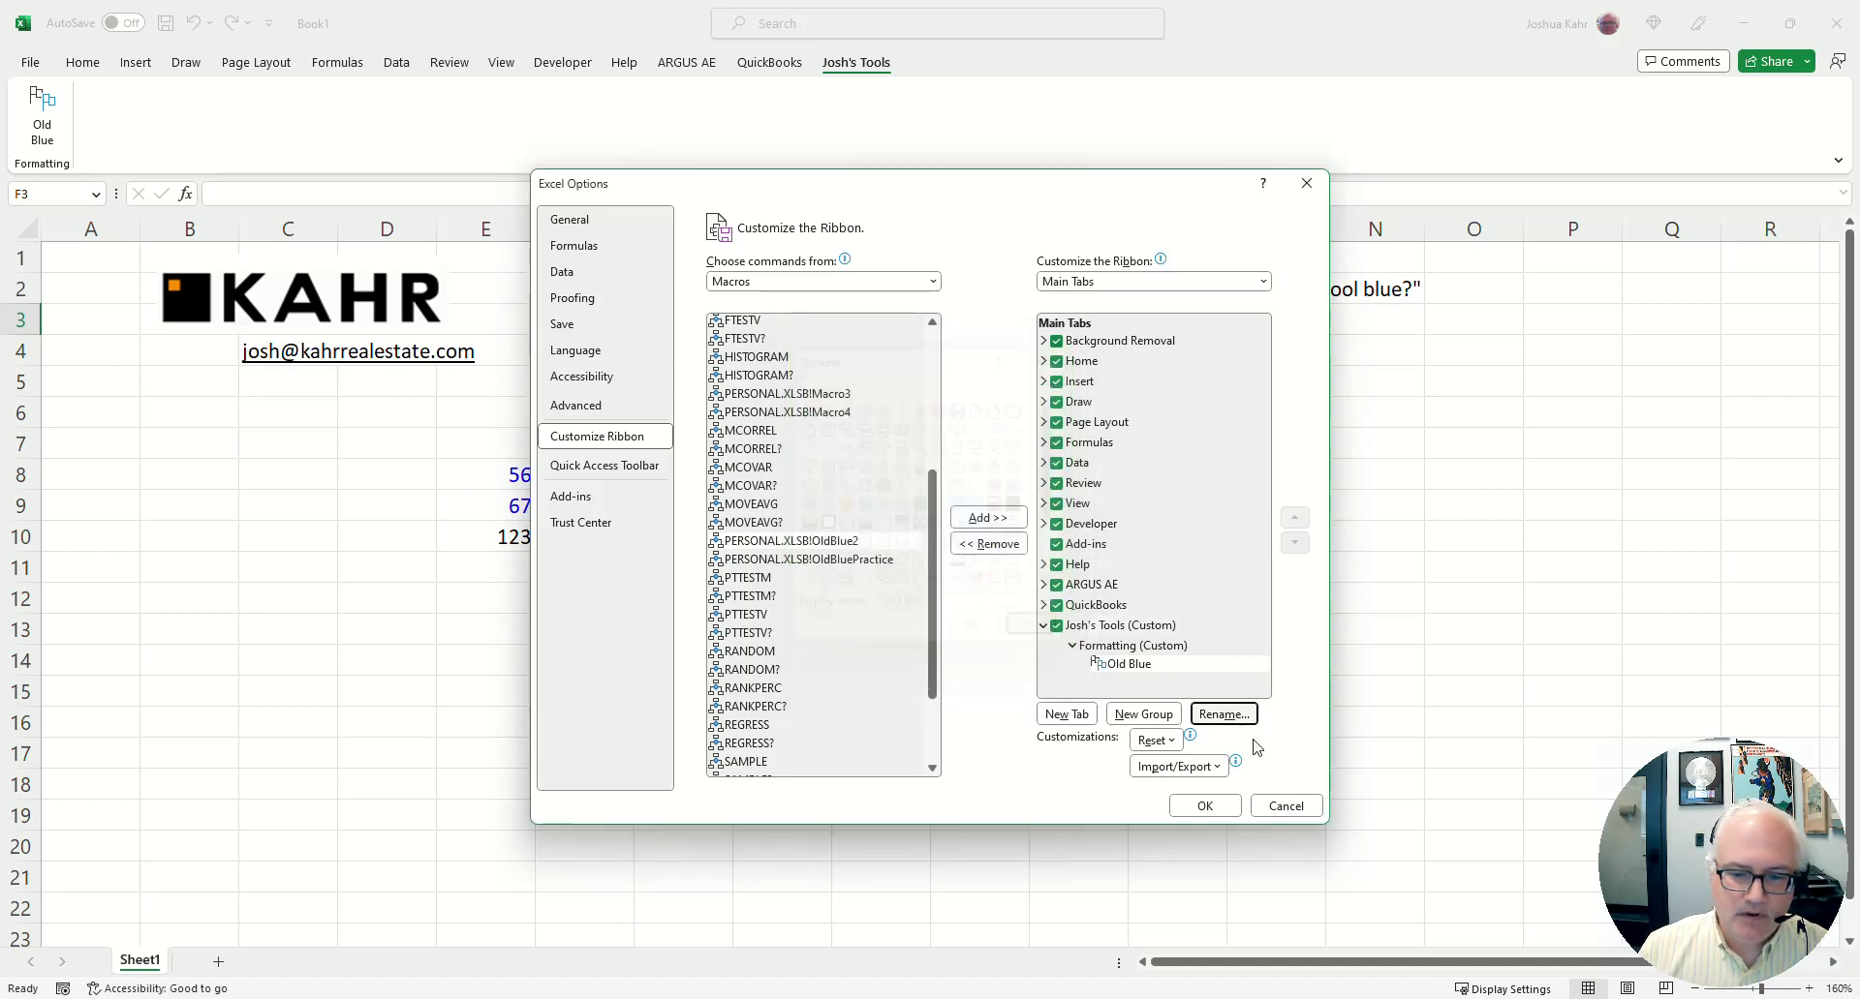
left_click(1286, 805)
left_click(543, 378)
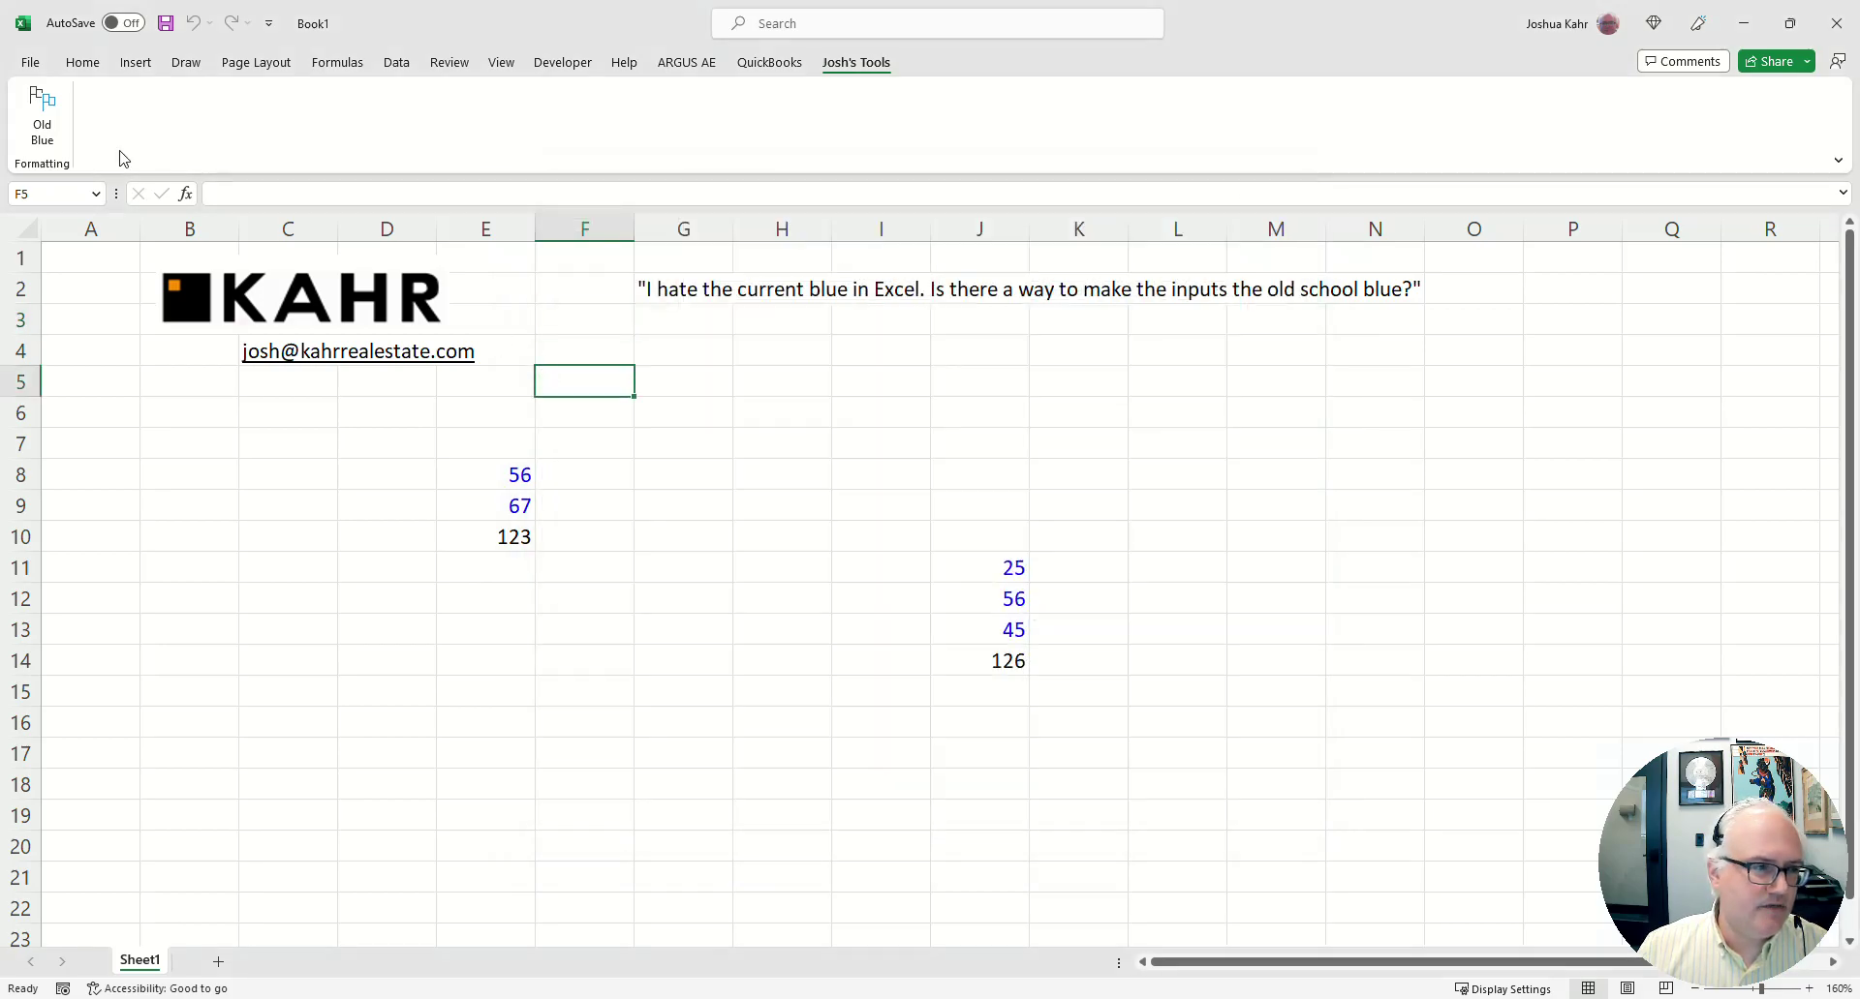
- Create a new blank workbook and zoom in to about 210%
left_click(30, 62)
left_click(289, 267)
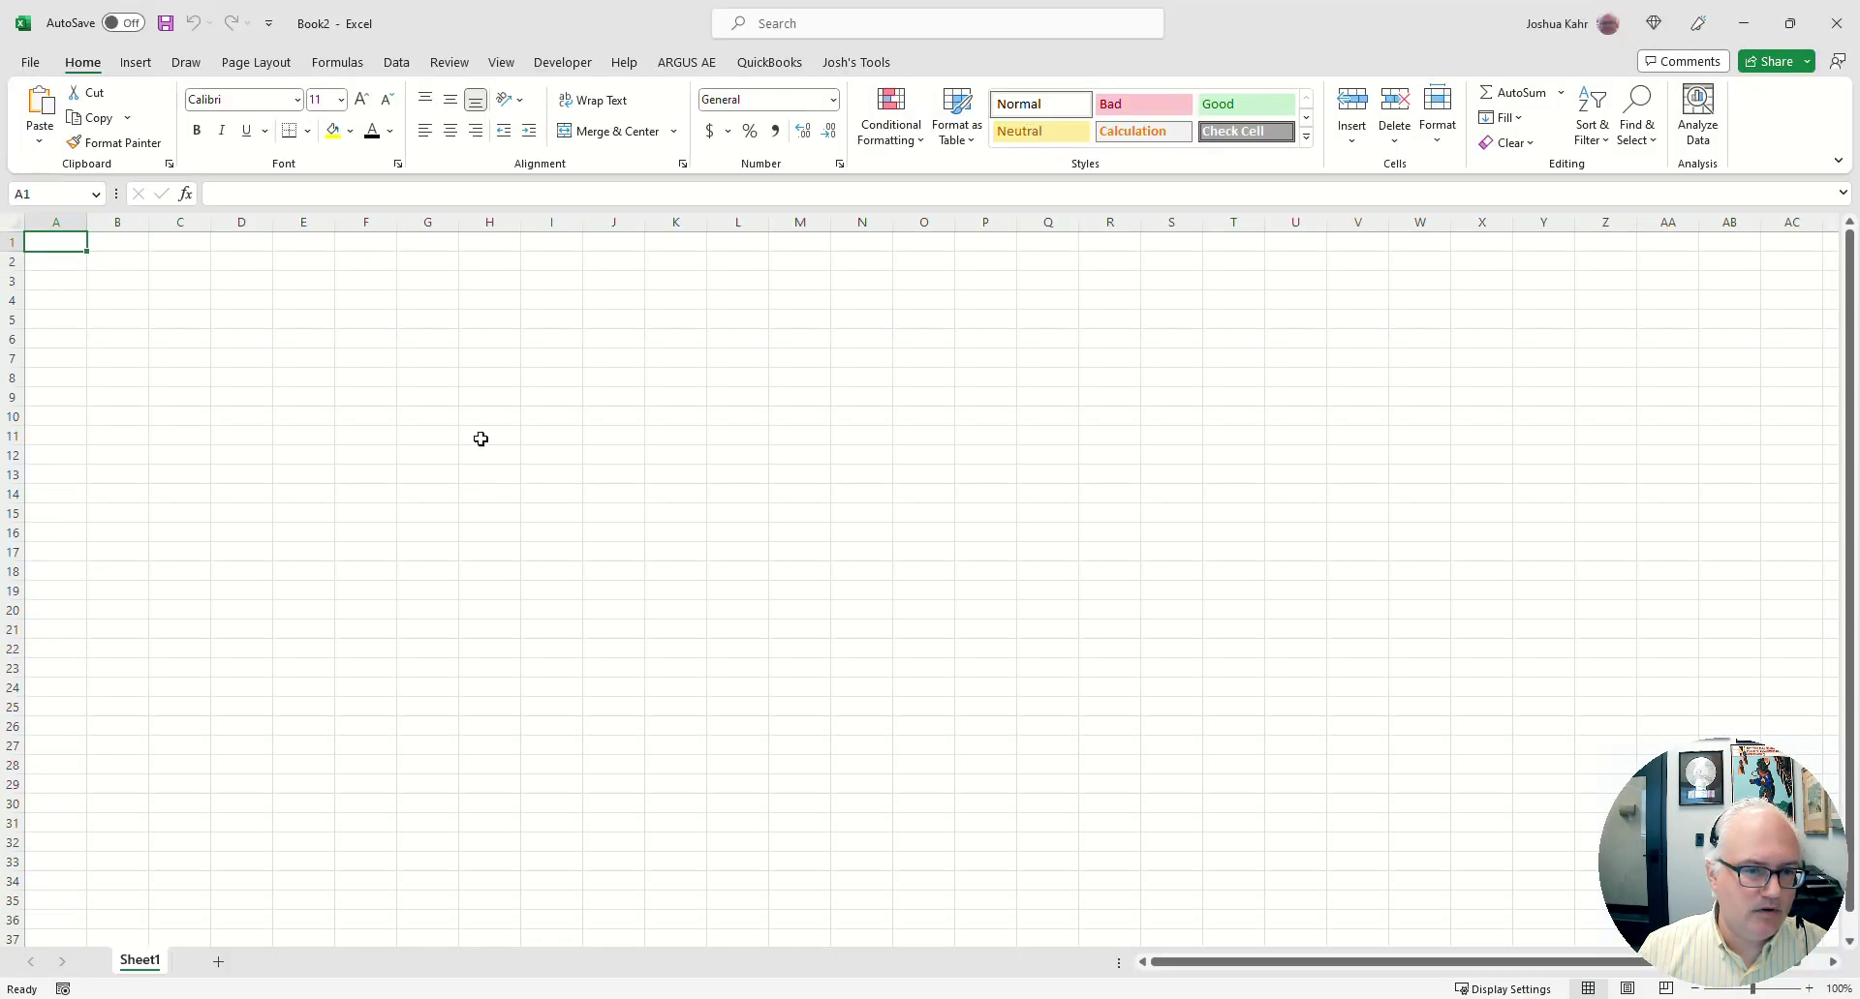
left_click(427, 359)
left_click(1809, 989)
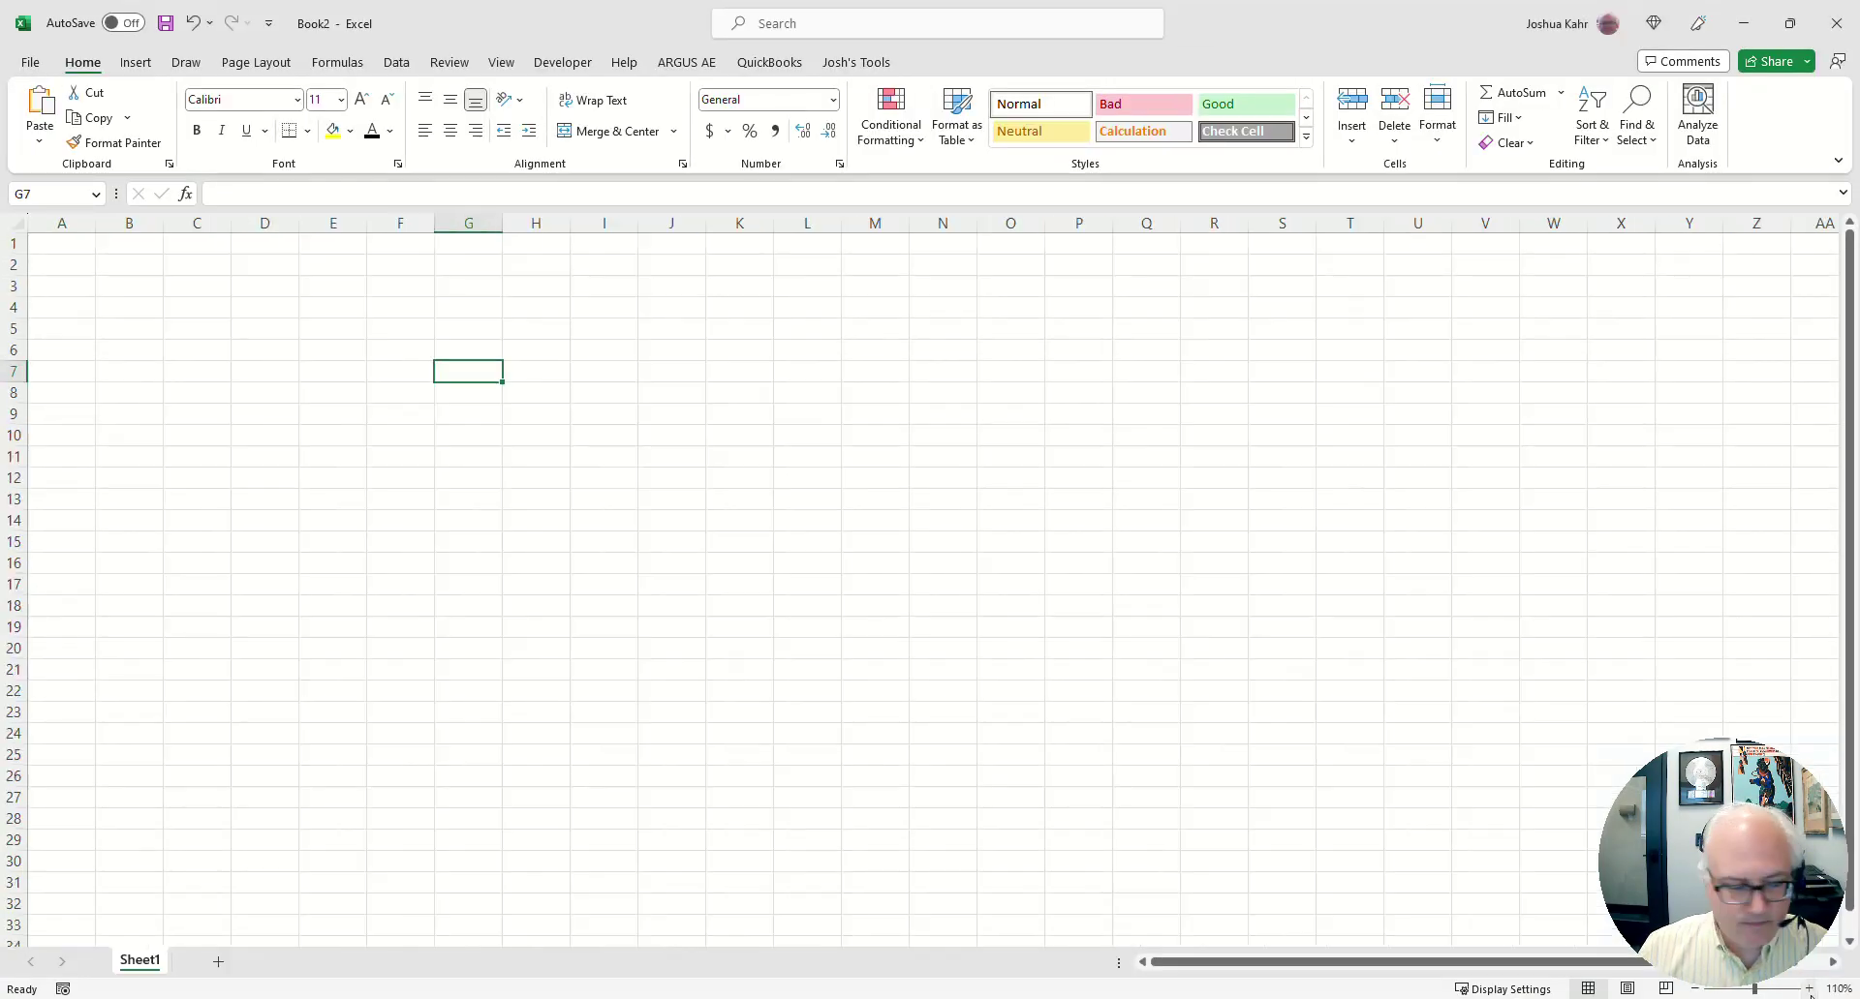
left_click(1808, 988)
left_click(62, 242)
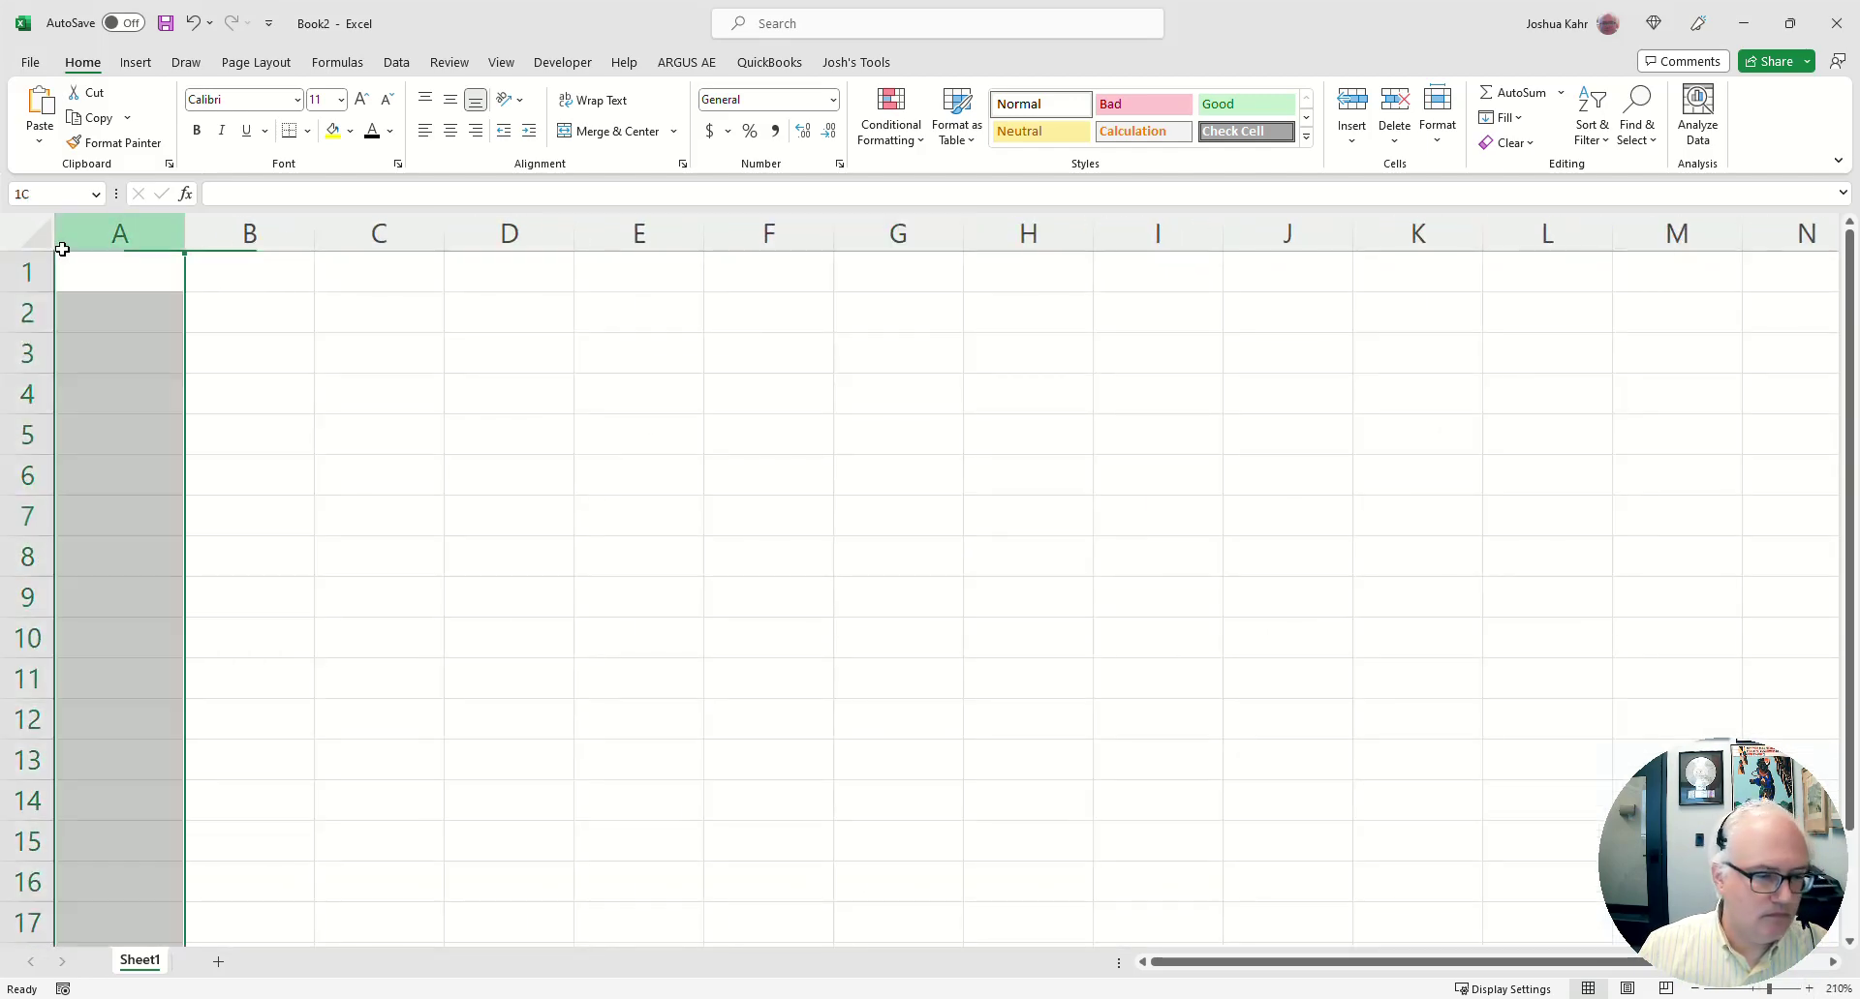
- Enter 56 in C5, 45 in C6, and the sum formula =C5+C6 in C7
left_click(378, 434)
type("56")
key("Return")
type("45")
key("Return")
type("+")
key("Up")
key("Up")
type("+")
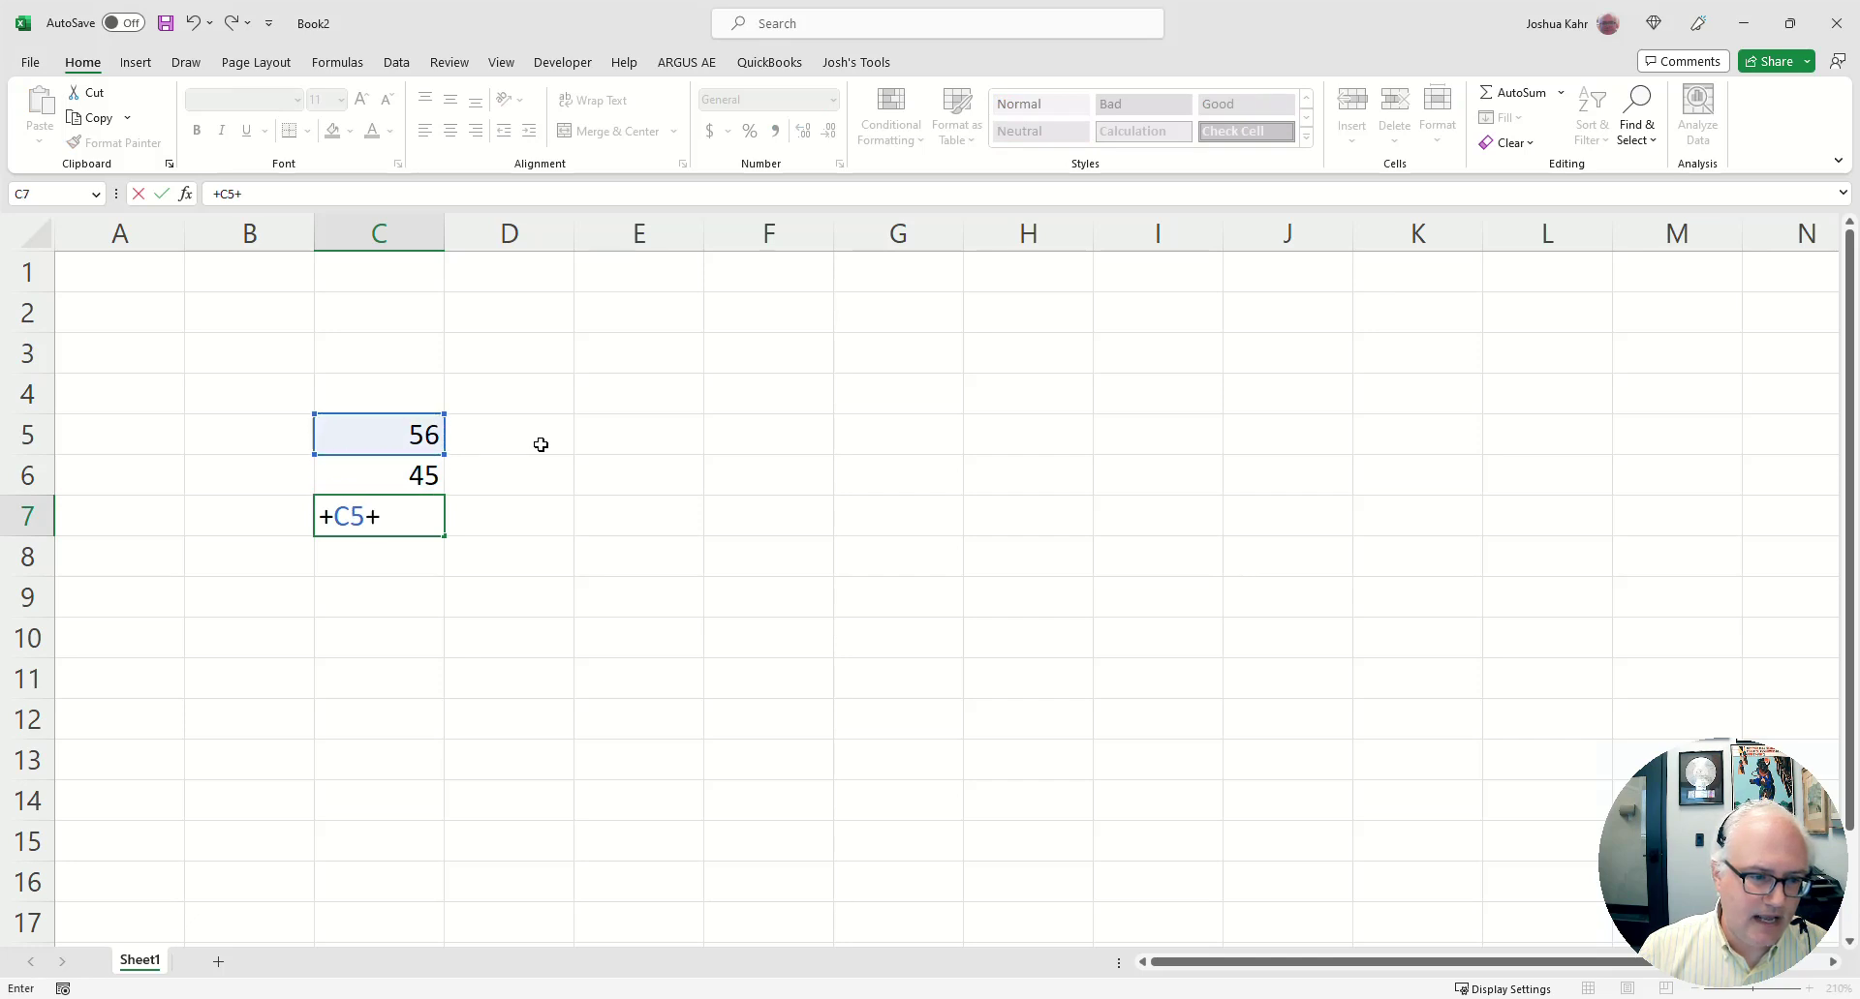
key("Up")
key("Return")
- Turn the C5:C6 inputs dark blue with Josh's Tools > Old Blue
left_click(598, 451)
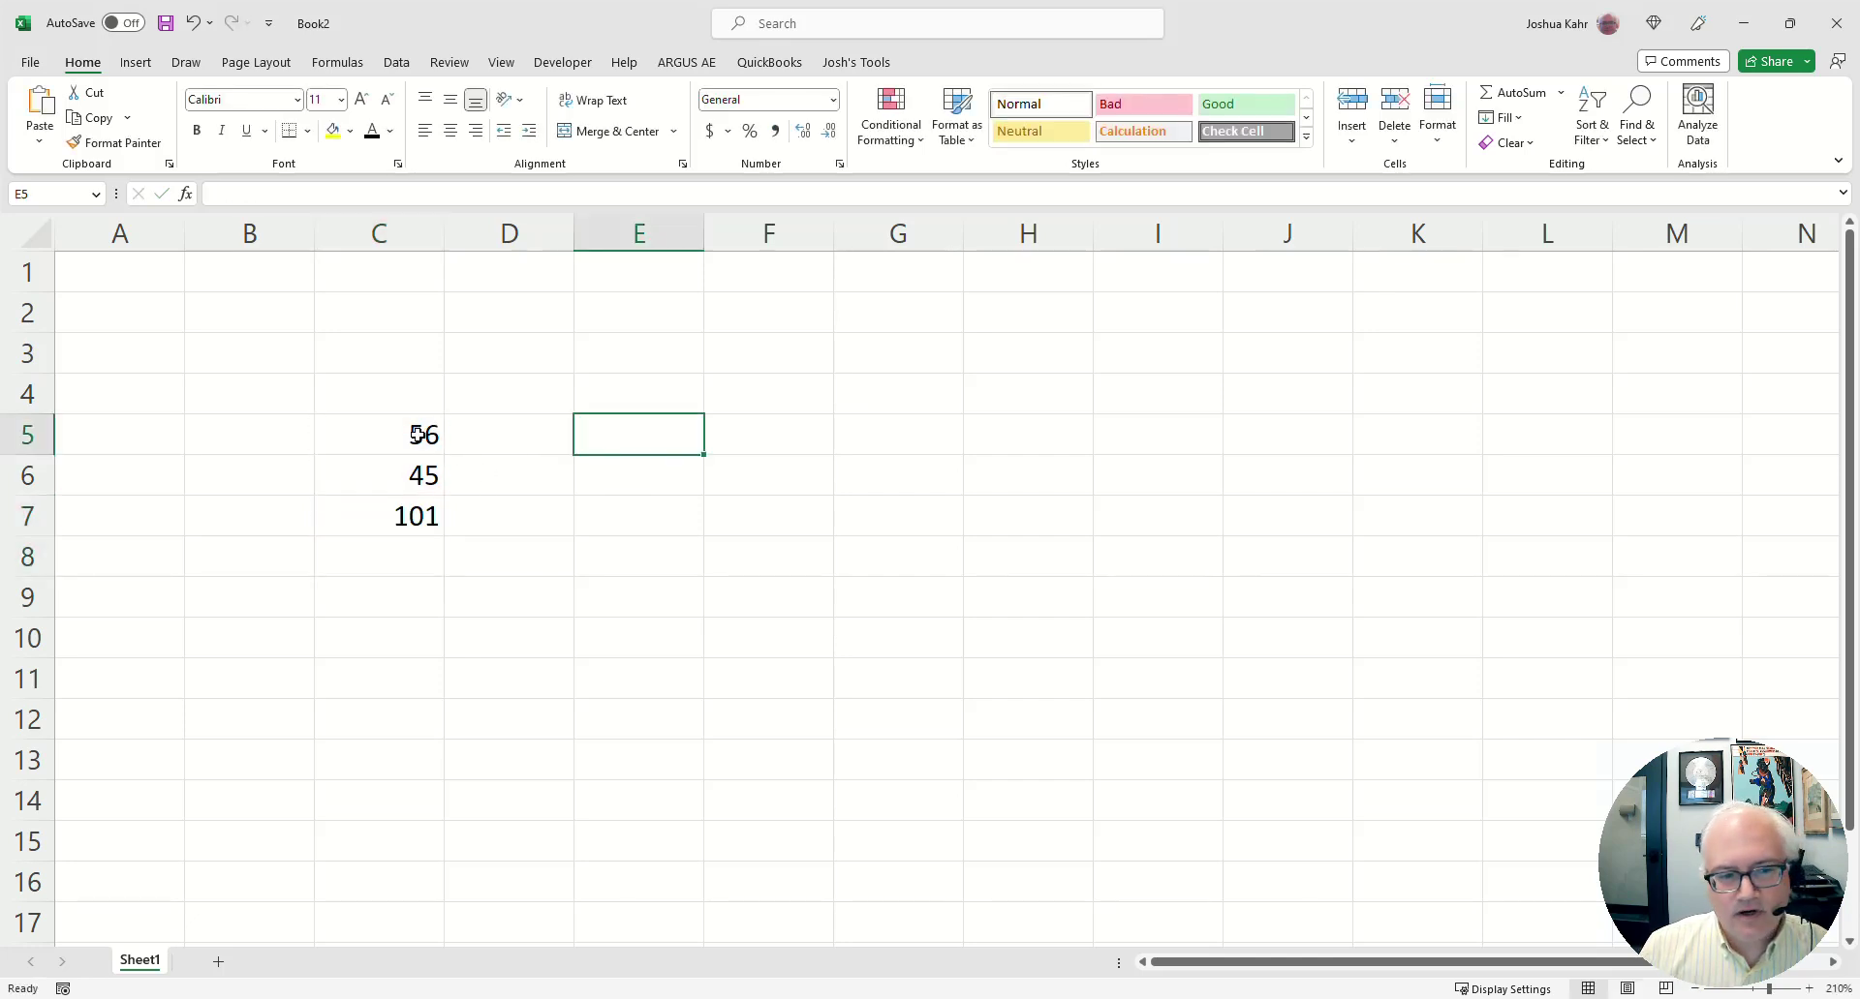
left_click(856, 62)
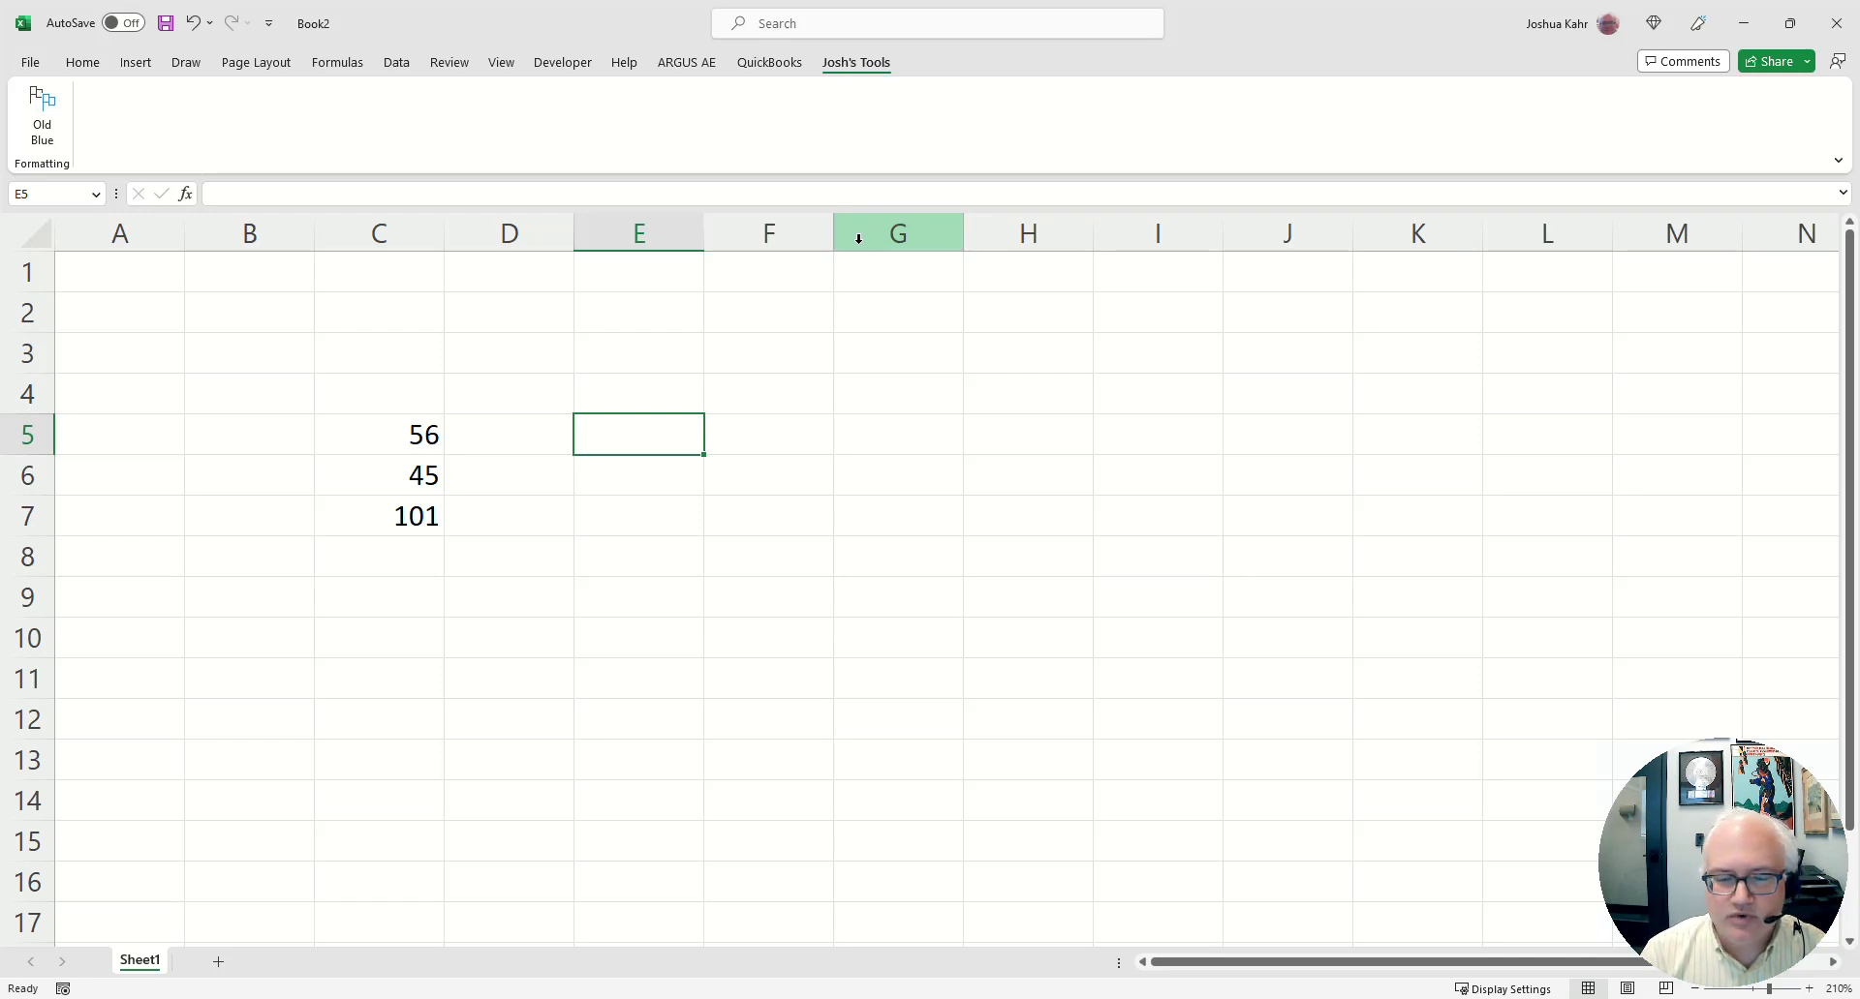
left_click(56, 125)
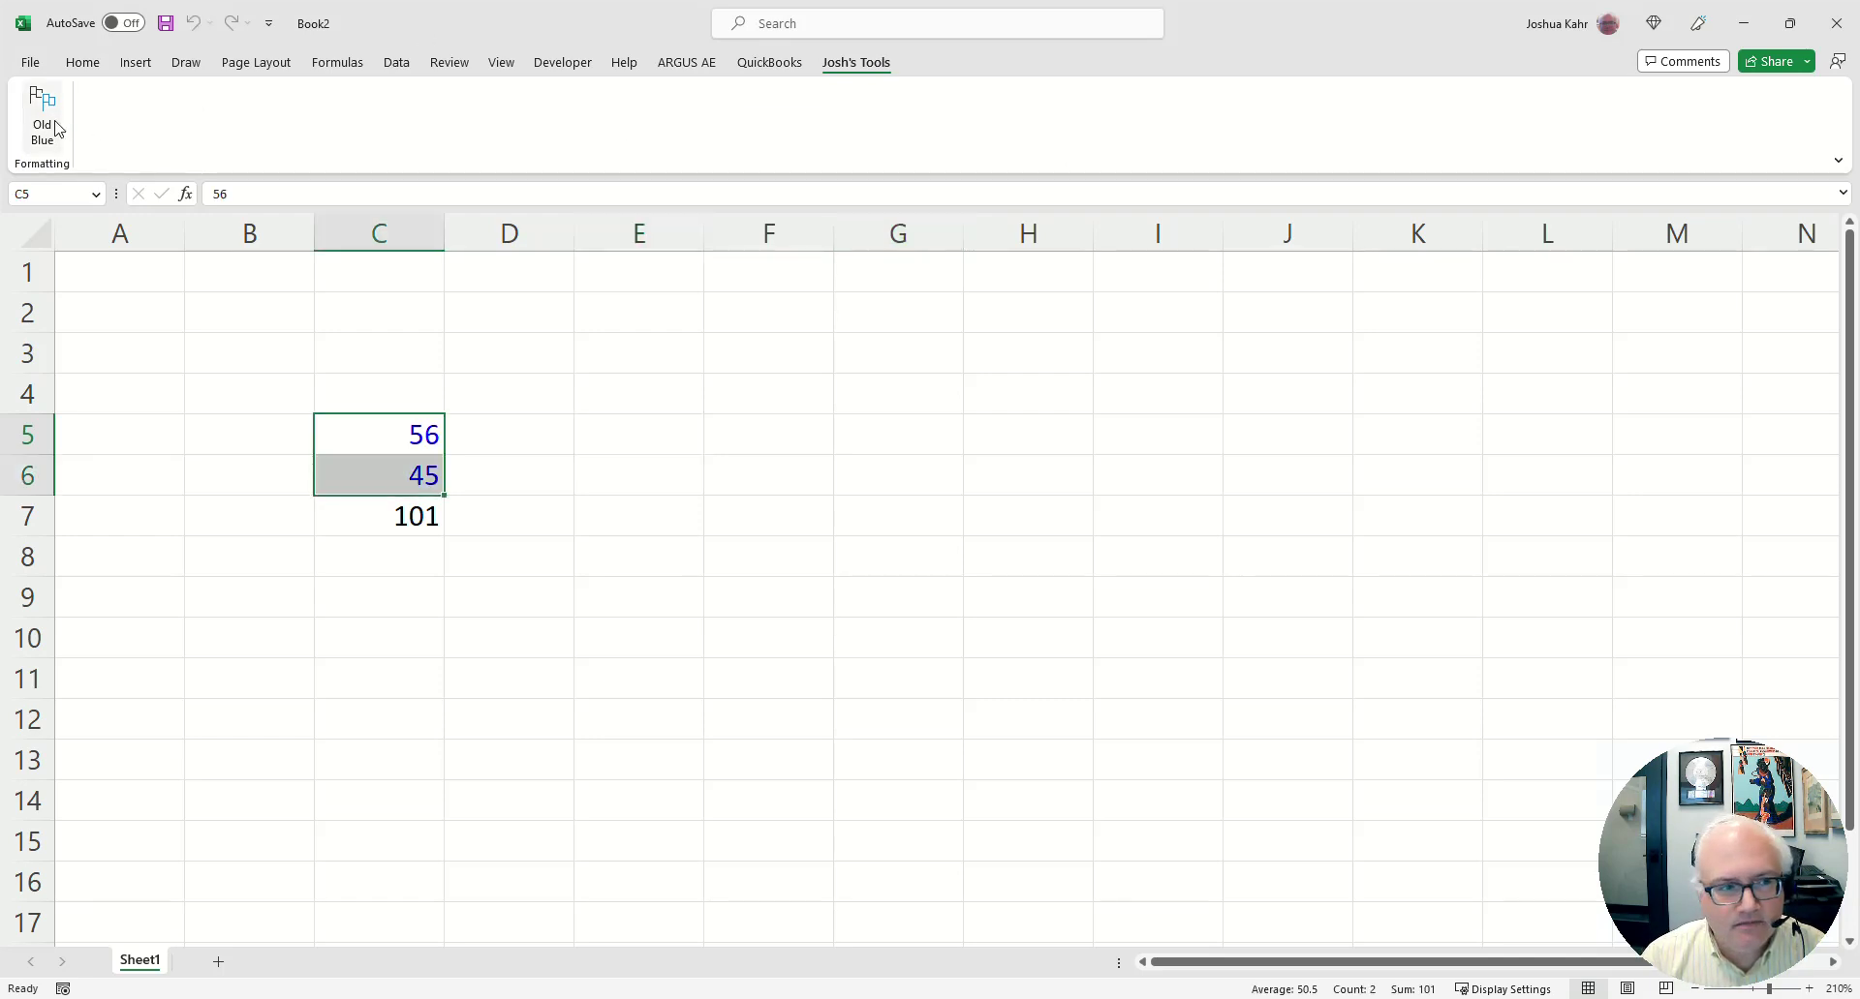
- Enter 56 in E5 and 45 in E4, then make all four inputs blue with Old Blue
left_click(594, 361)
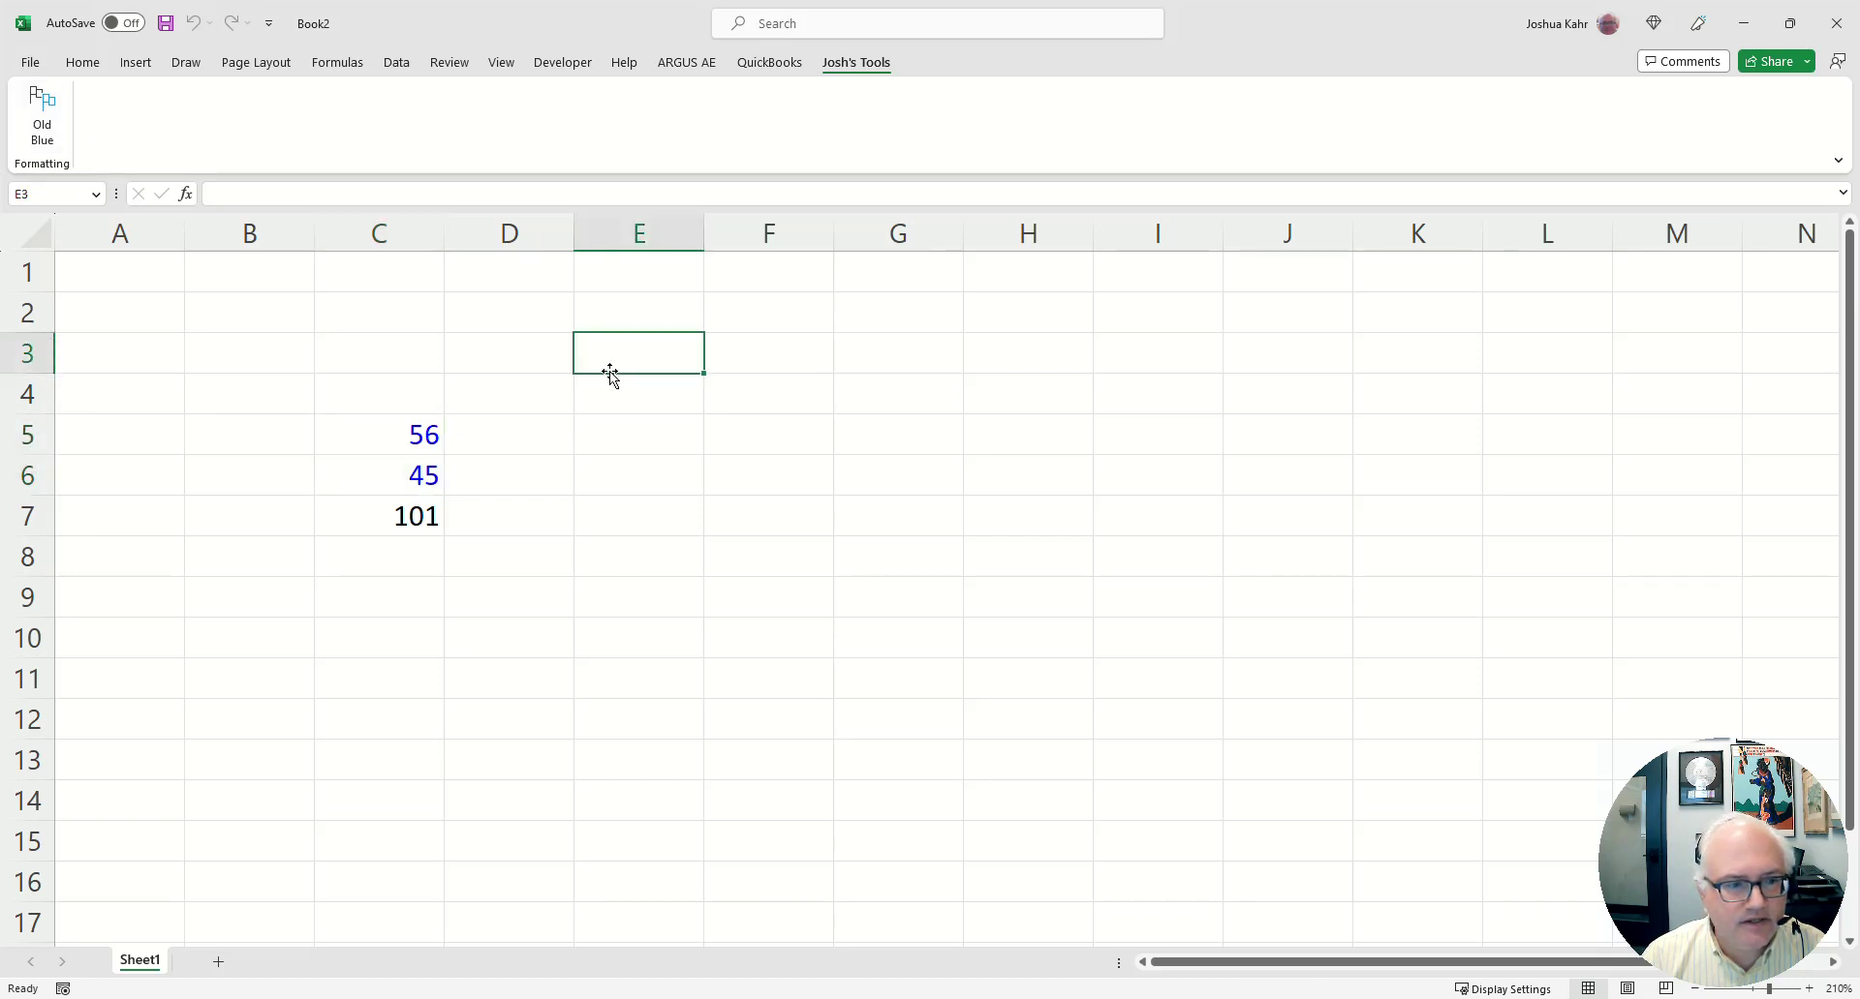
left_click(624, 428)
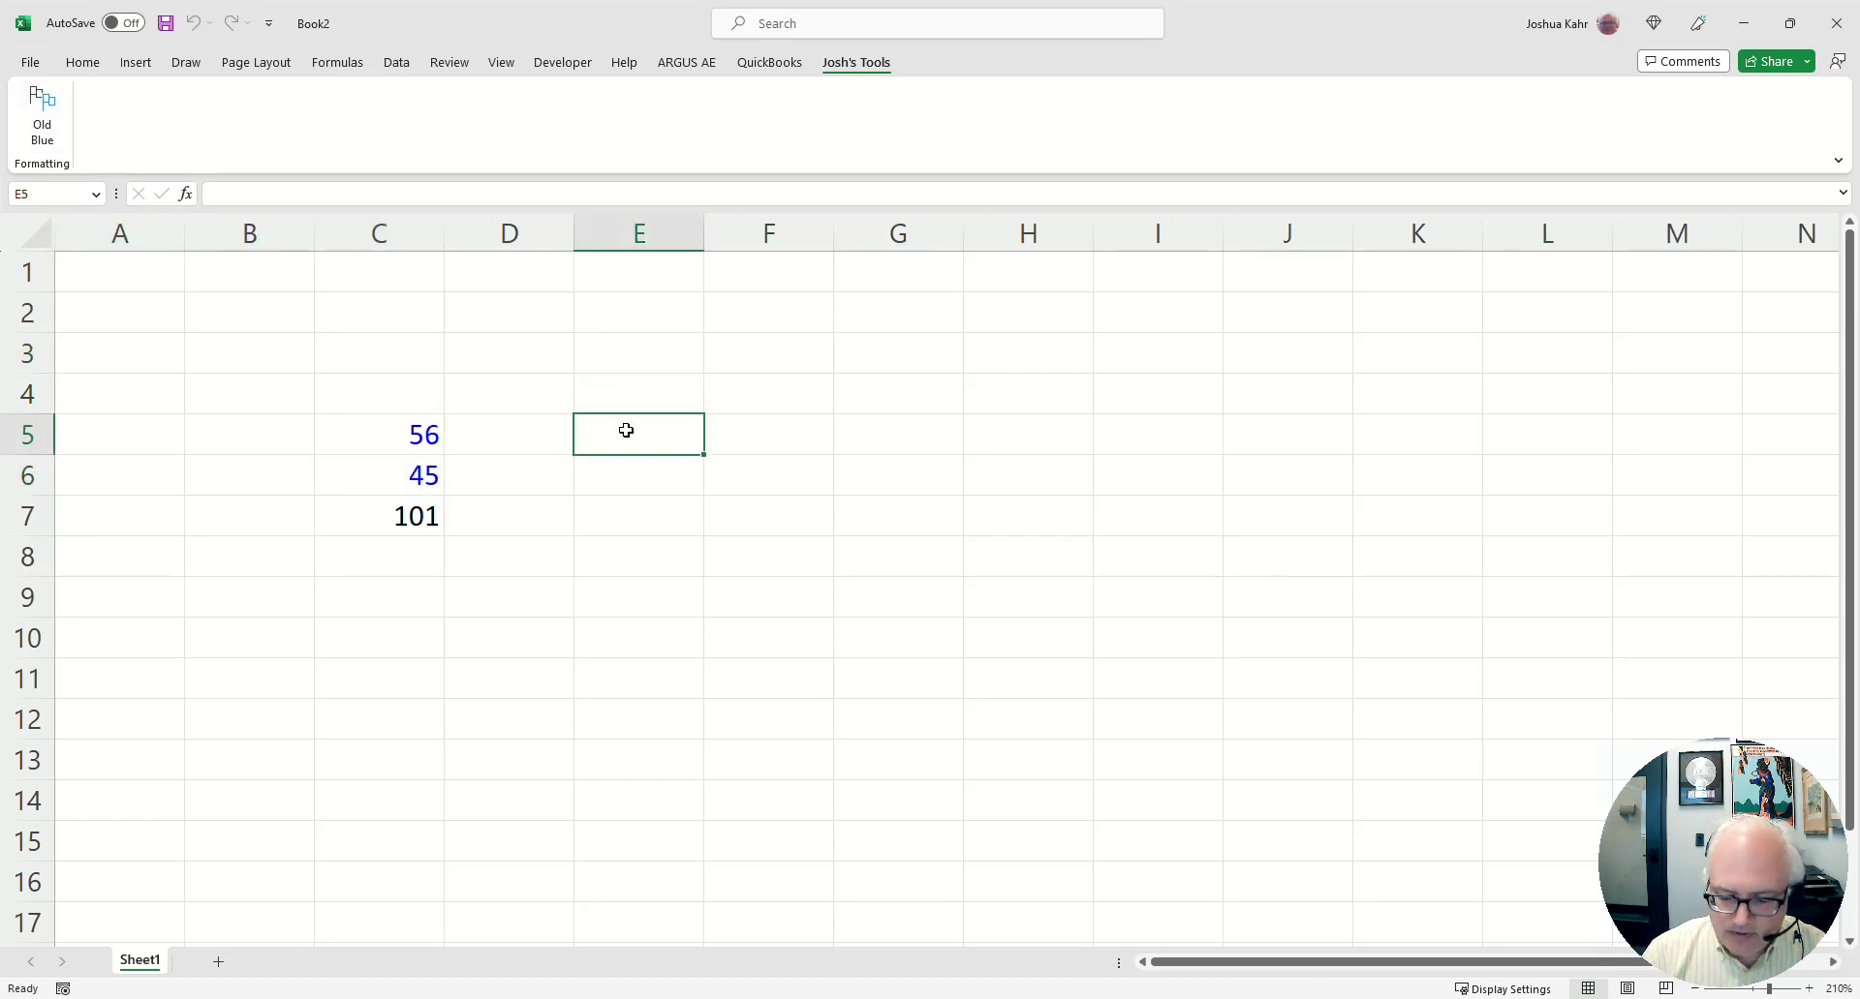
type("56")
key("Up")
type("45")
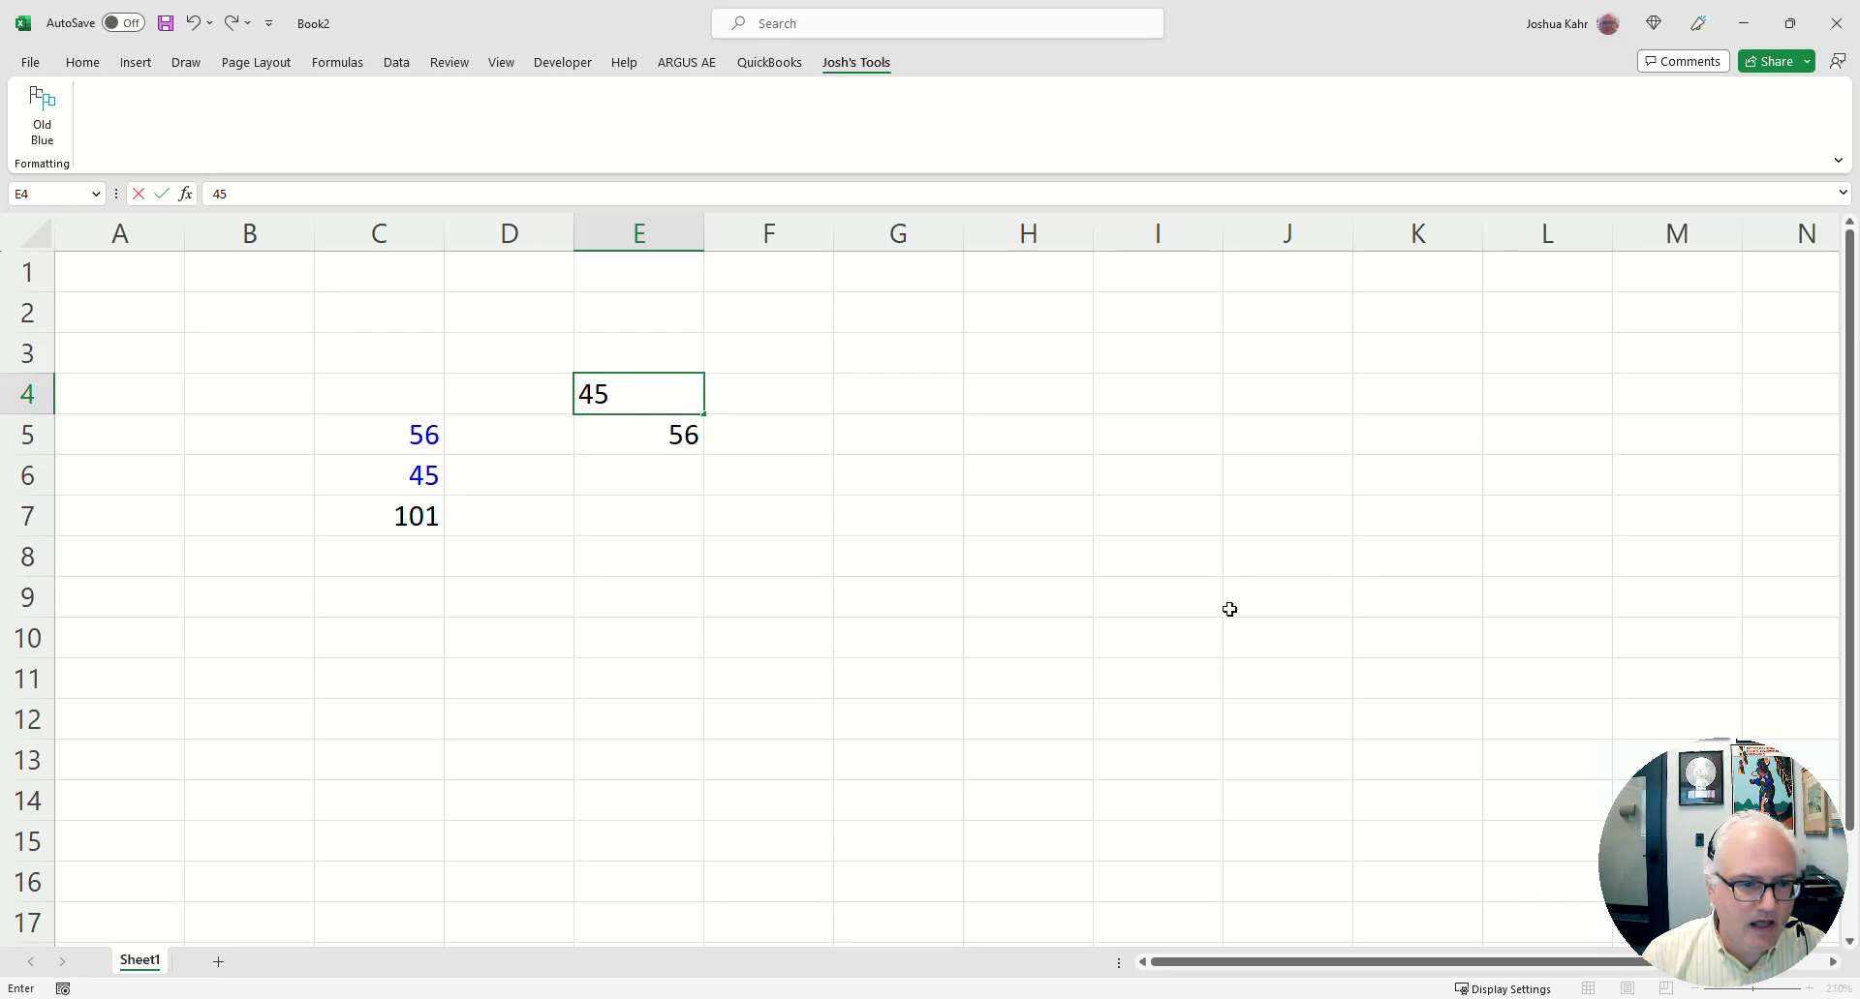
left_click(1229, 609)
left_click(41, 139)
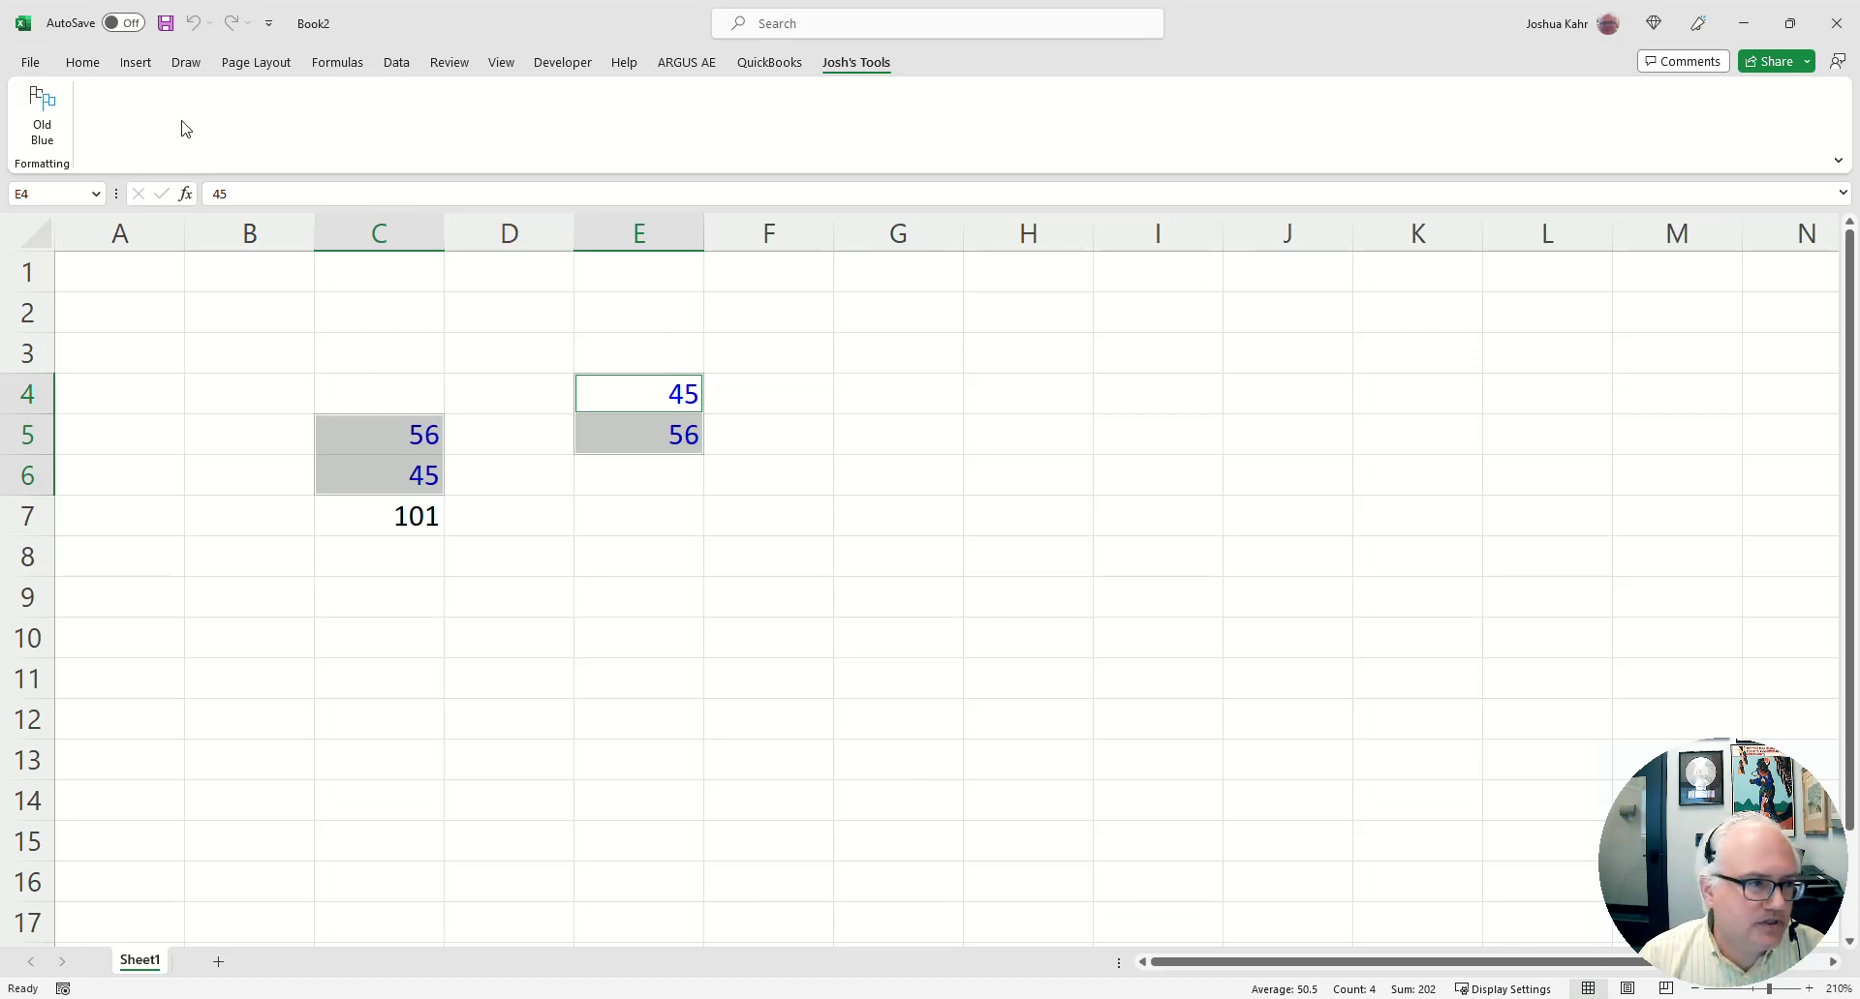
left_click(73, 64)
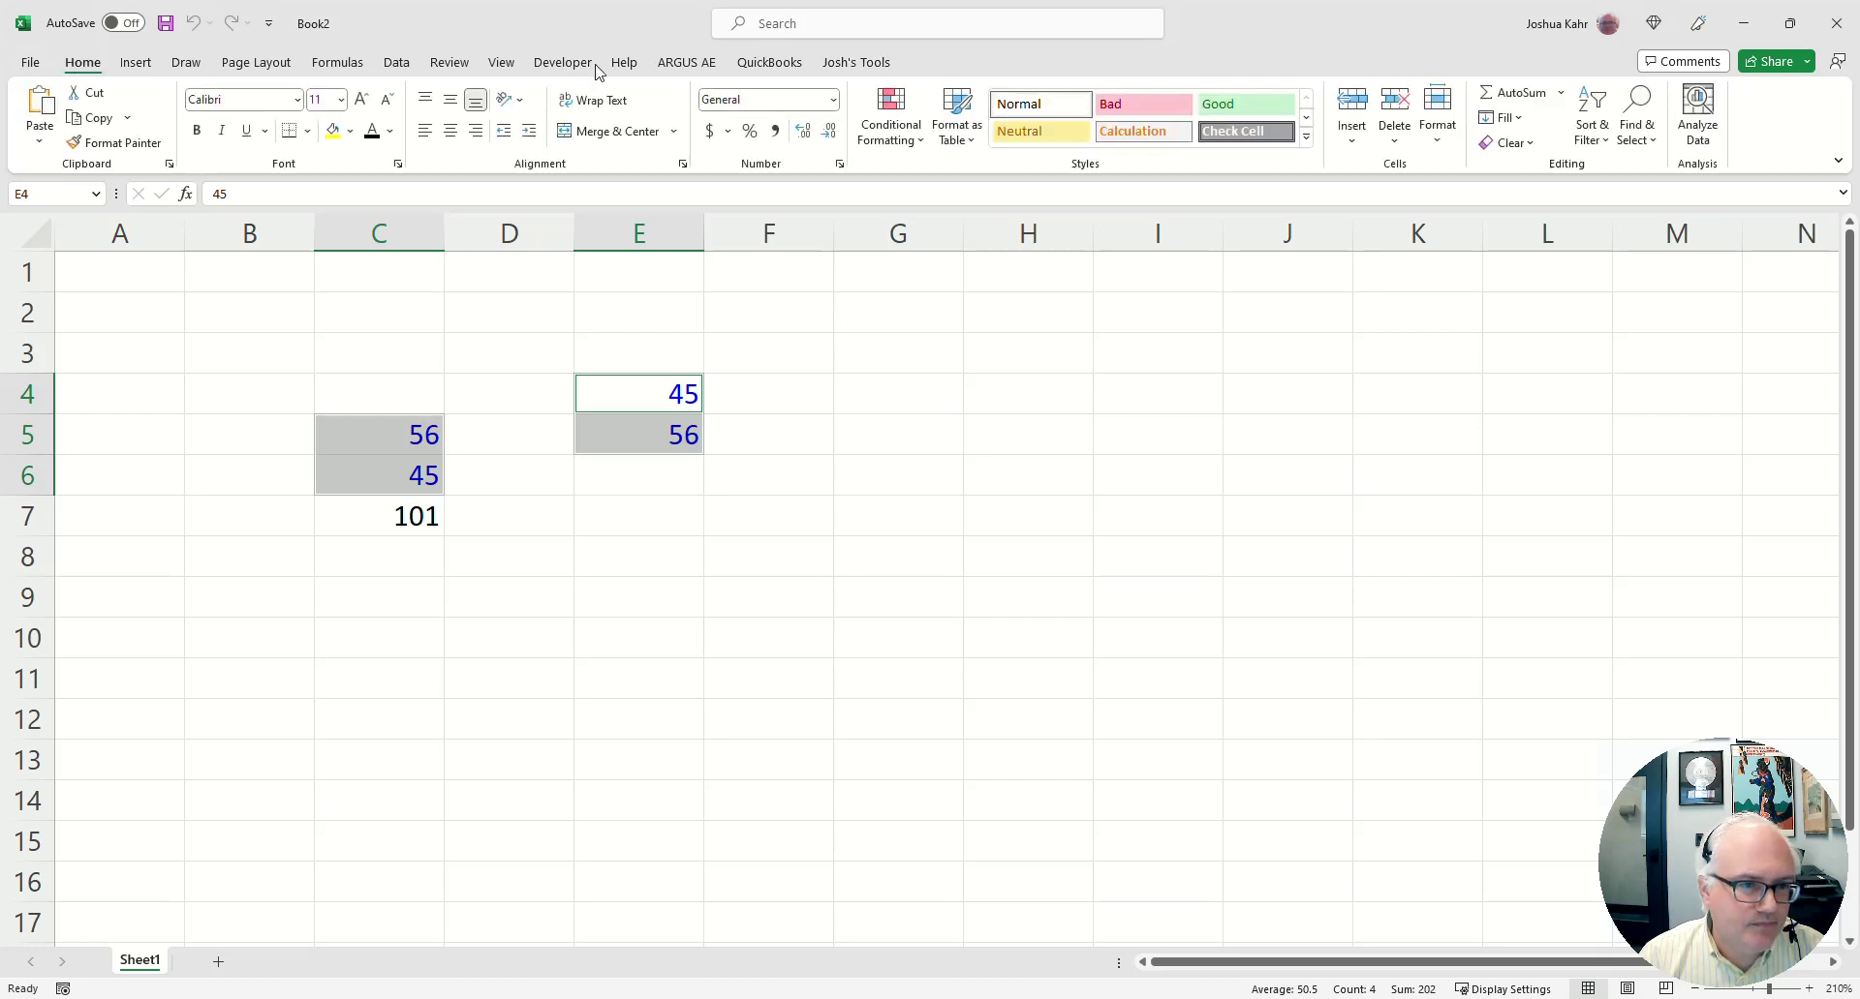
- Glance at the Macros list, then close Book2 choosing Don't Save
left_click(562, 68)
left_click(90, 129)
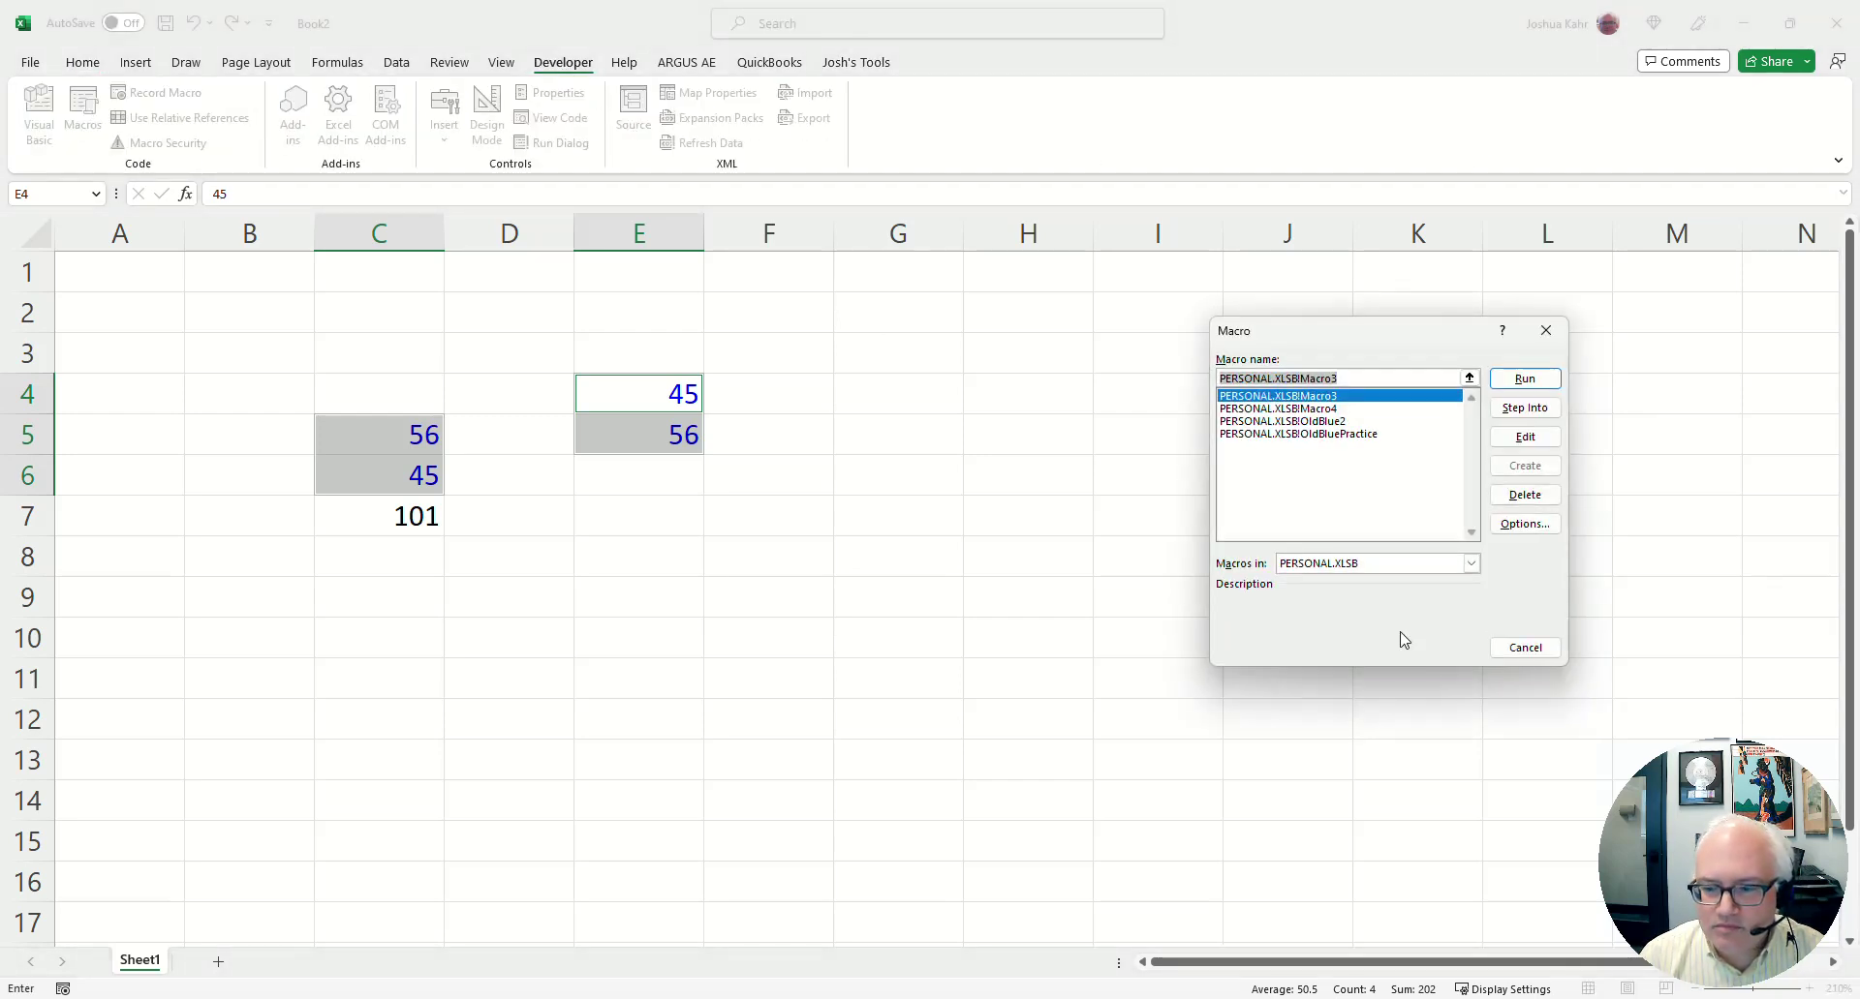
left_click(1524, 647)
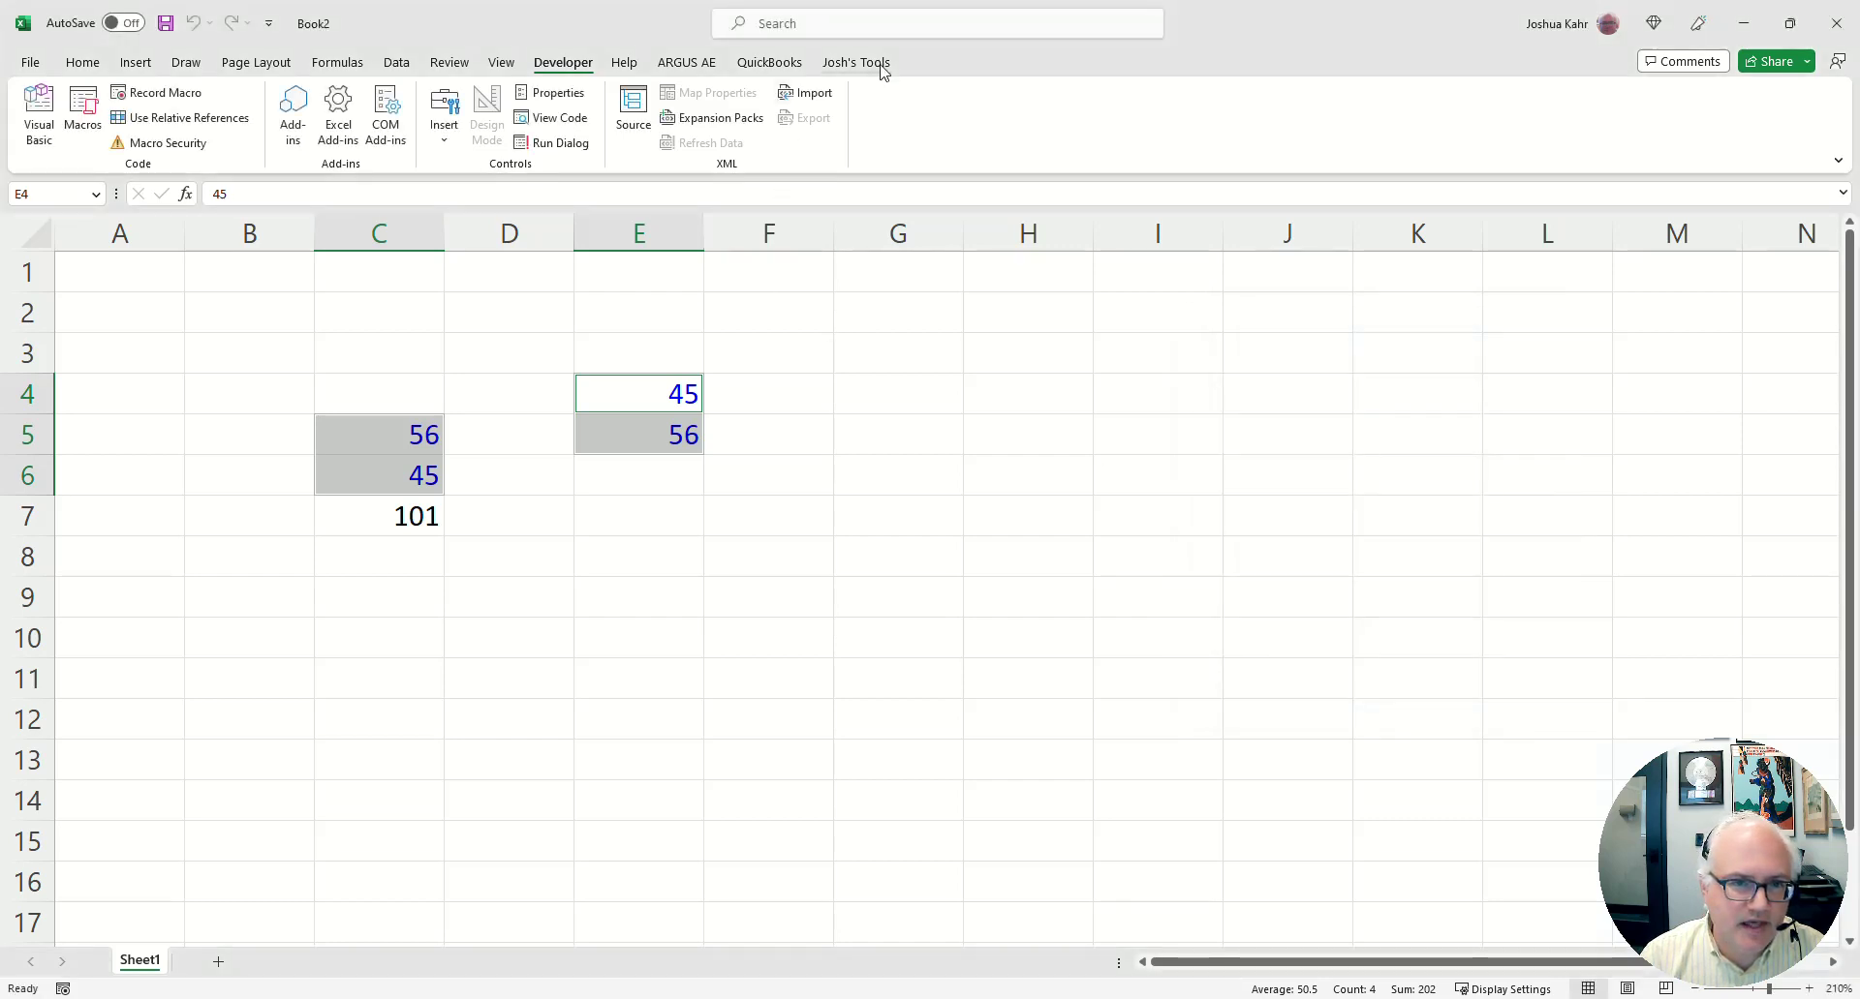
left_click(877, 65)
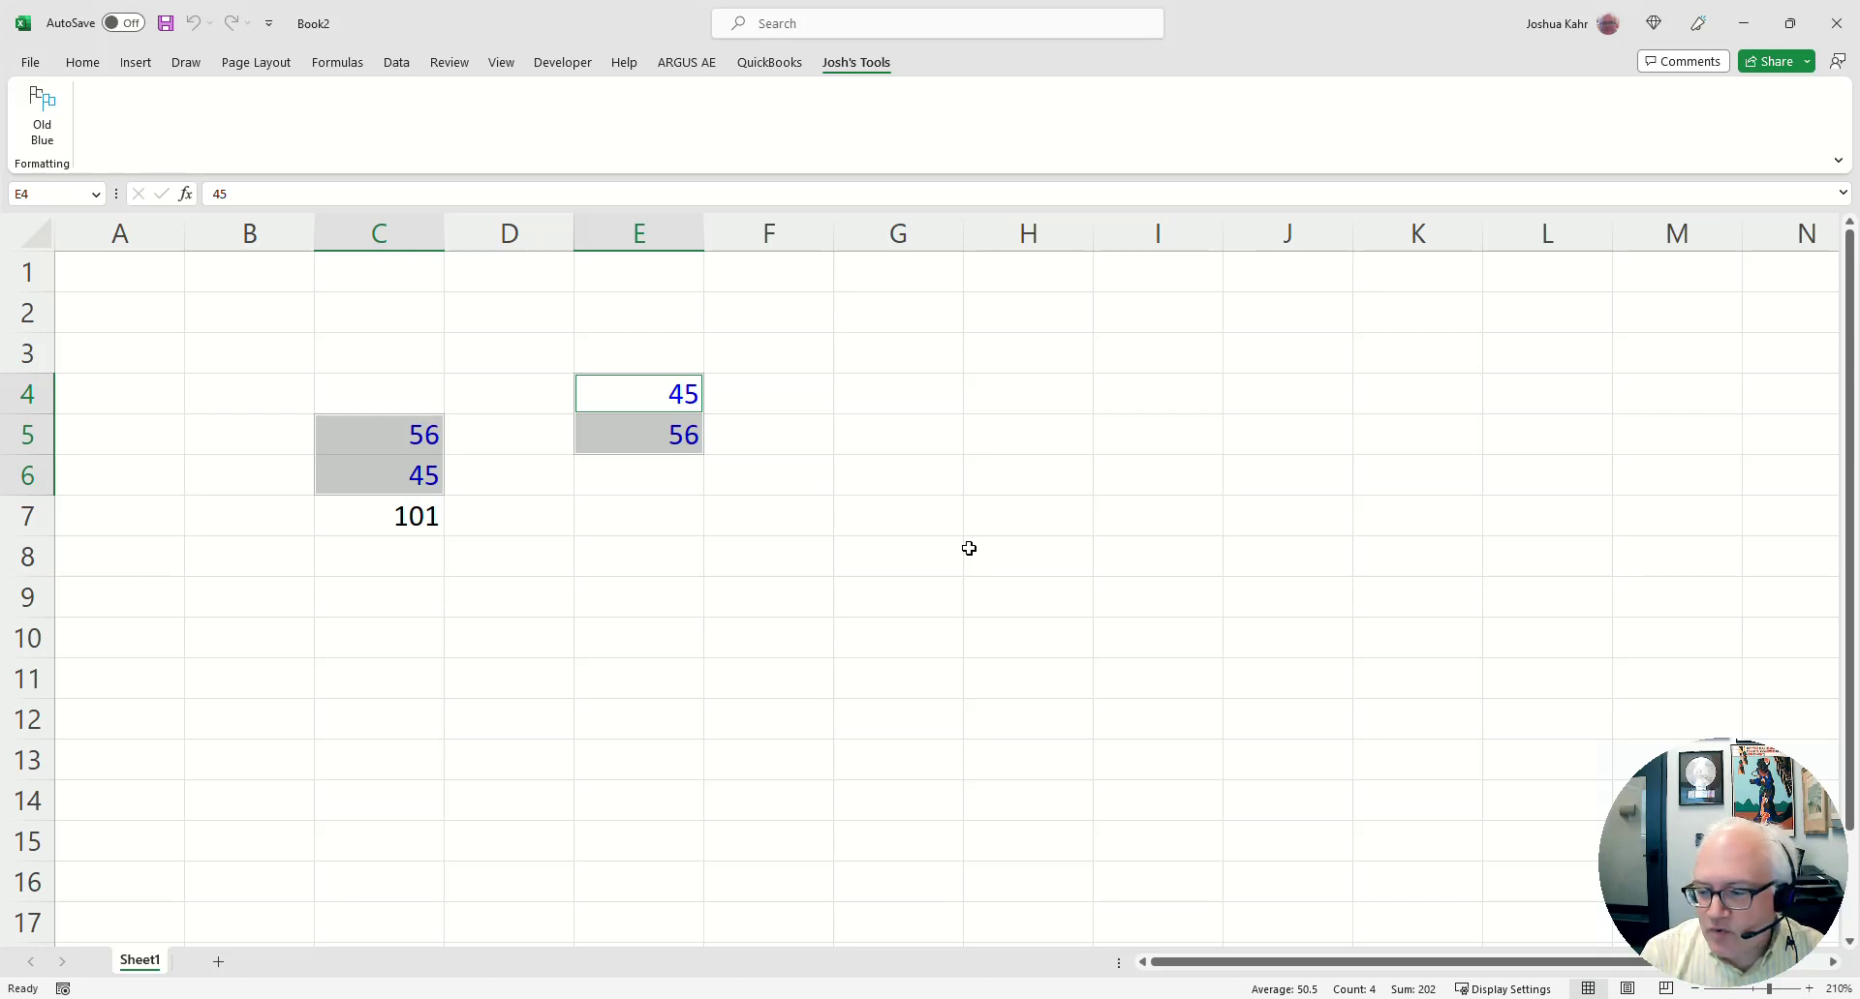
left_click(1836, 23)
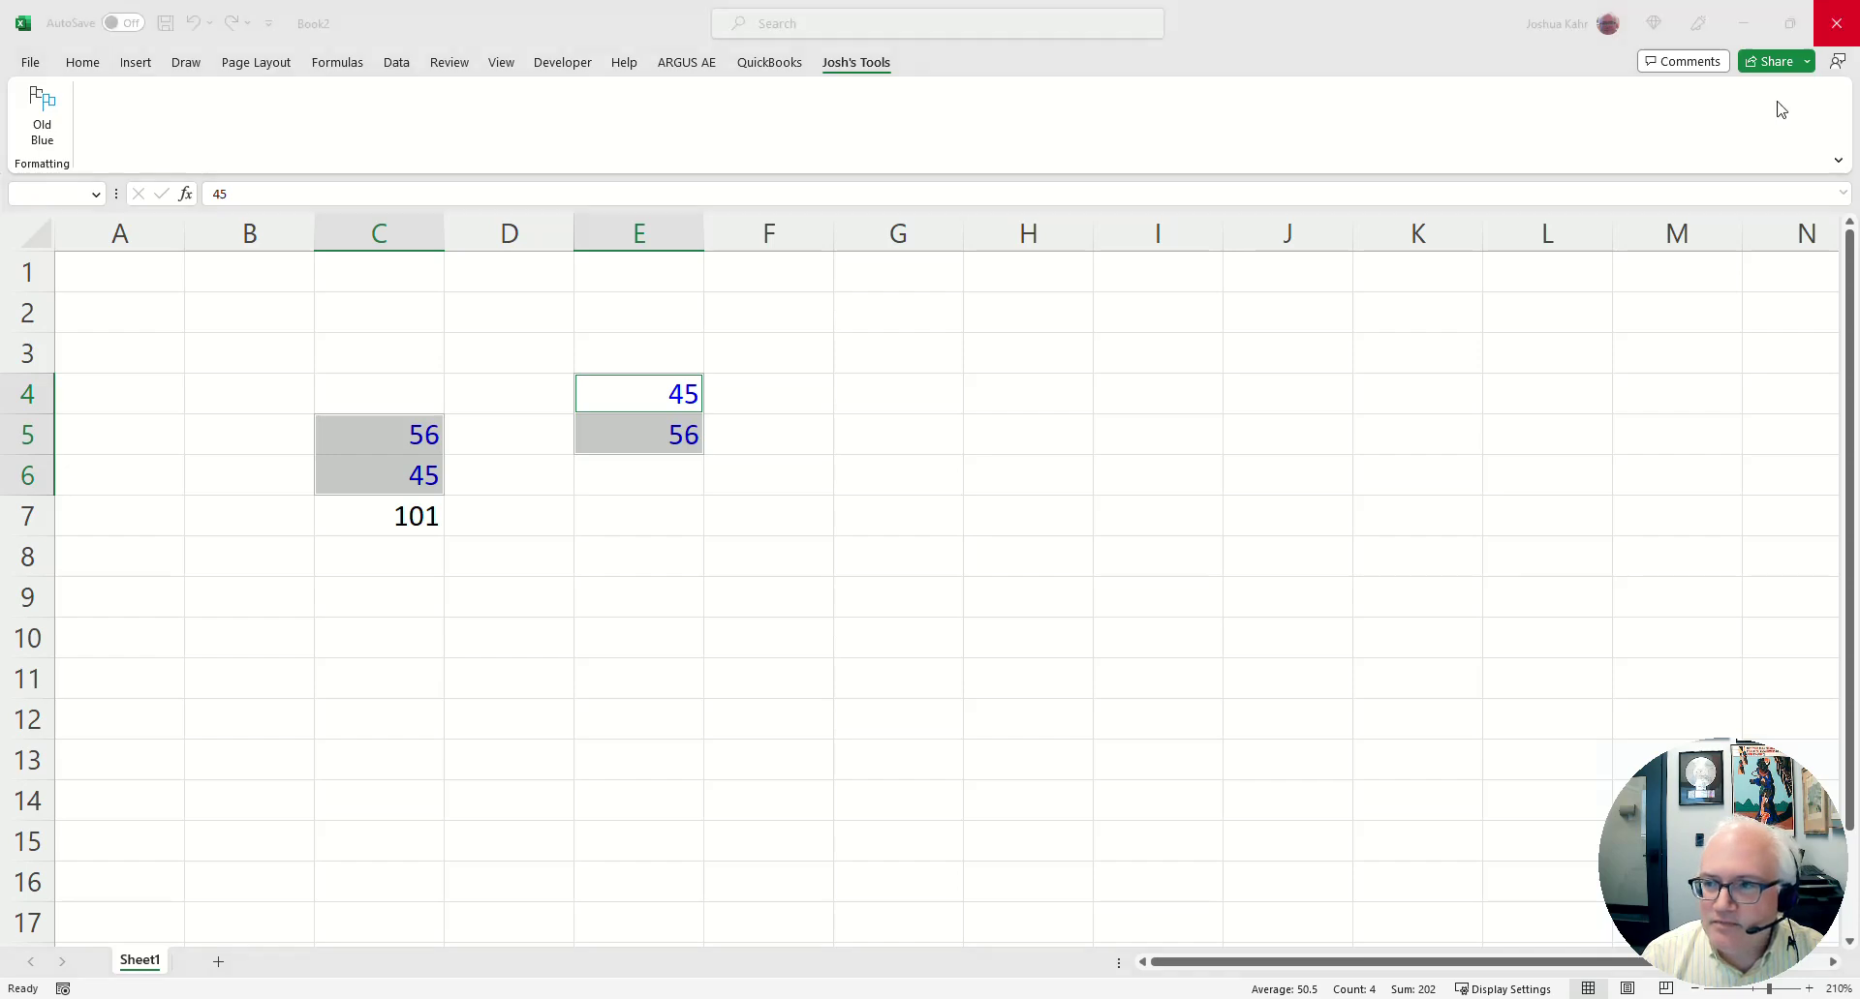
left_click(1021, 616)
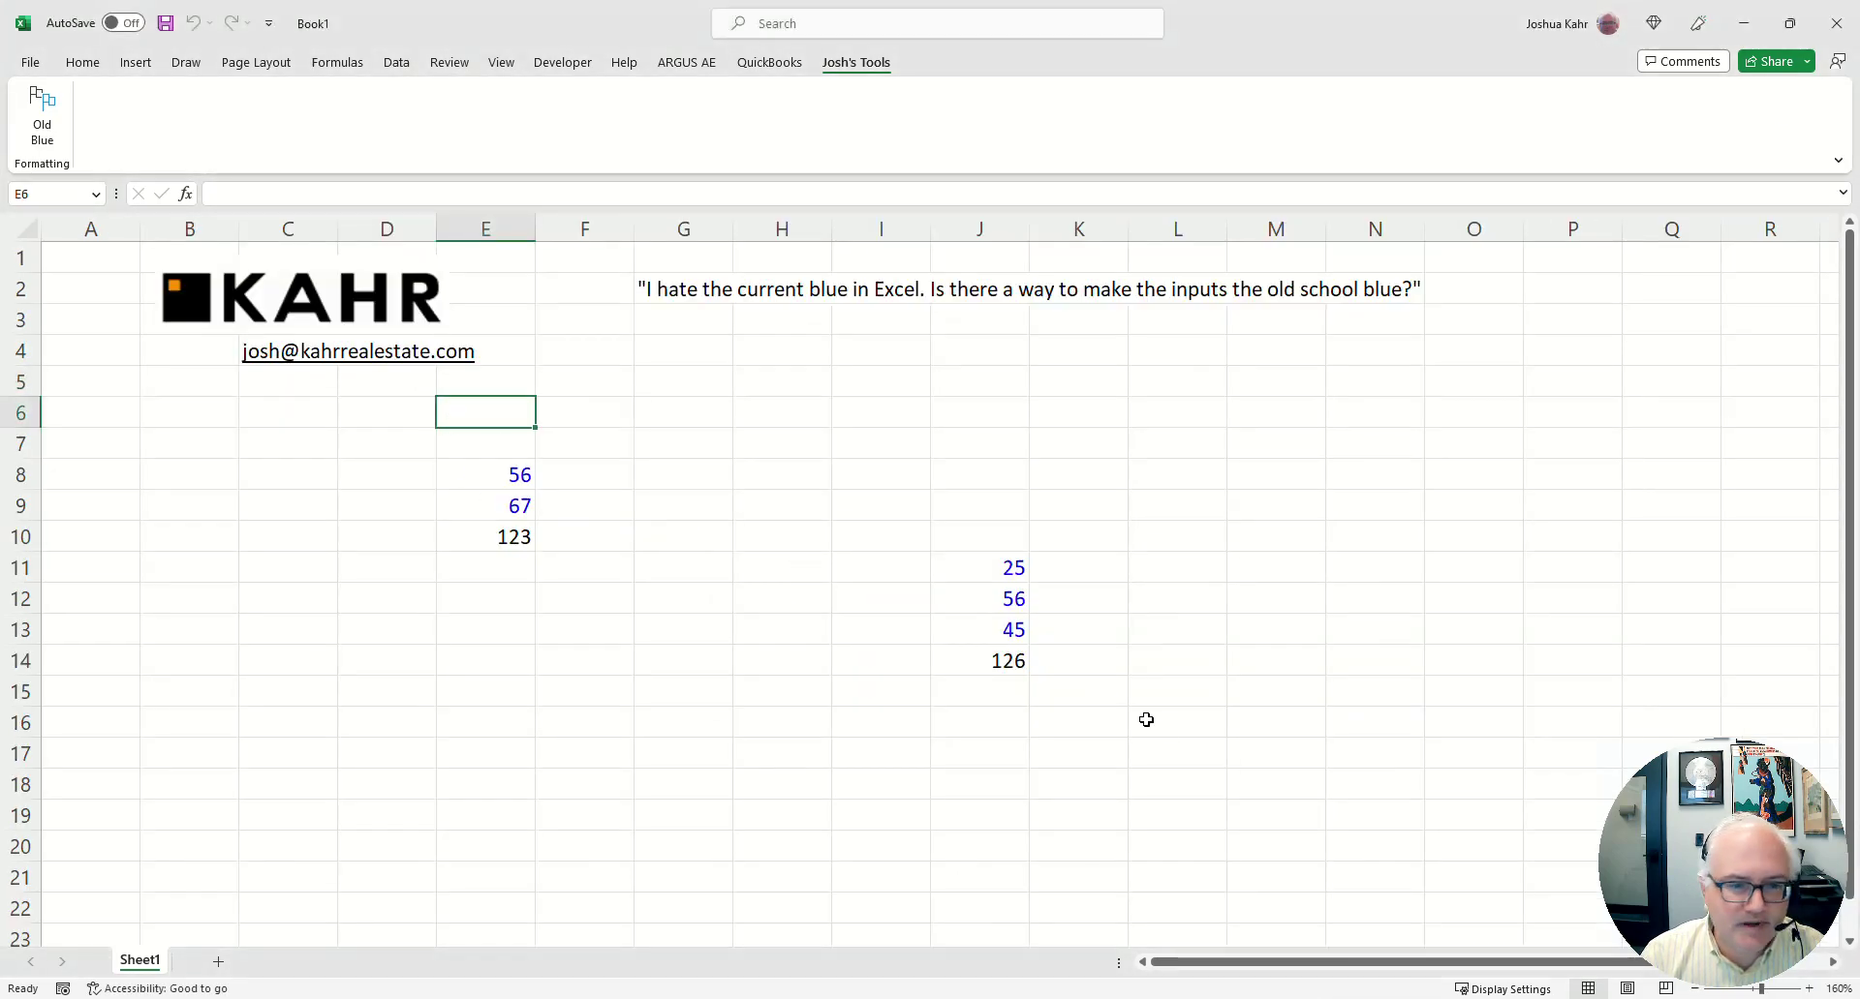